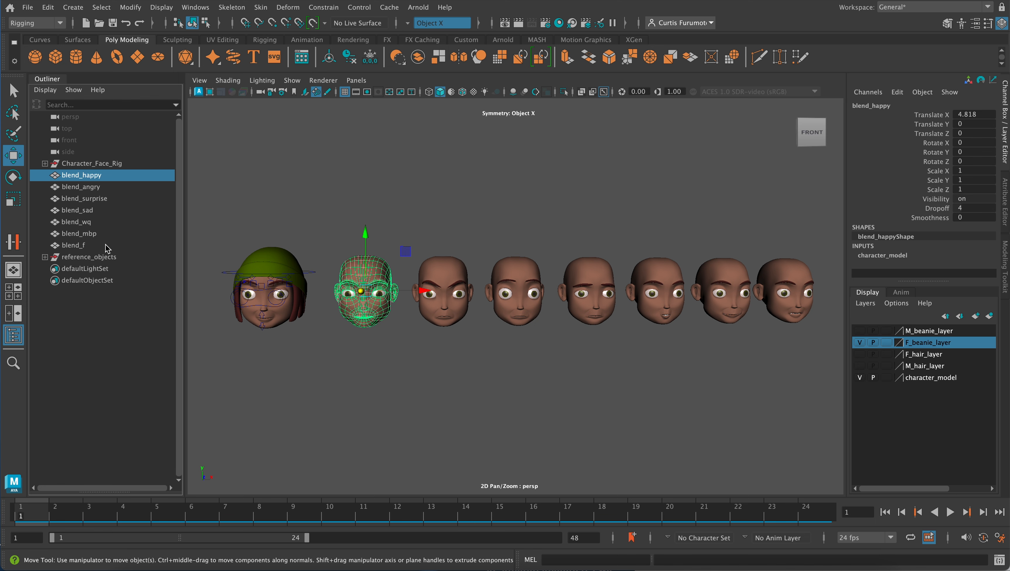
- Group the seven blend heads from blend_happy through blend_f and name the group blend_group
left_click(107, 245, "shift")
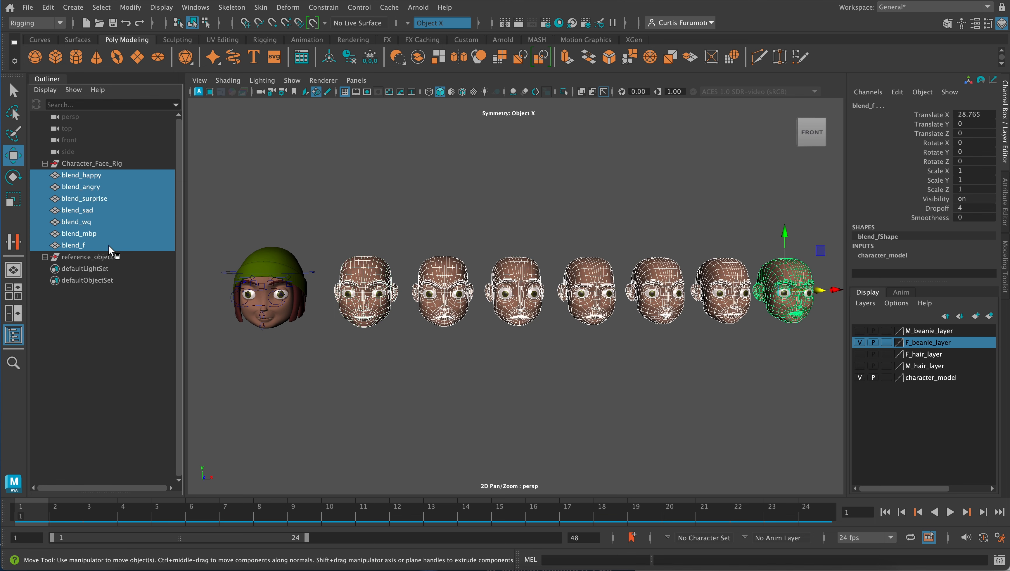
key("ctrl+g")
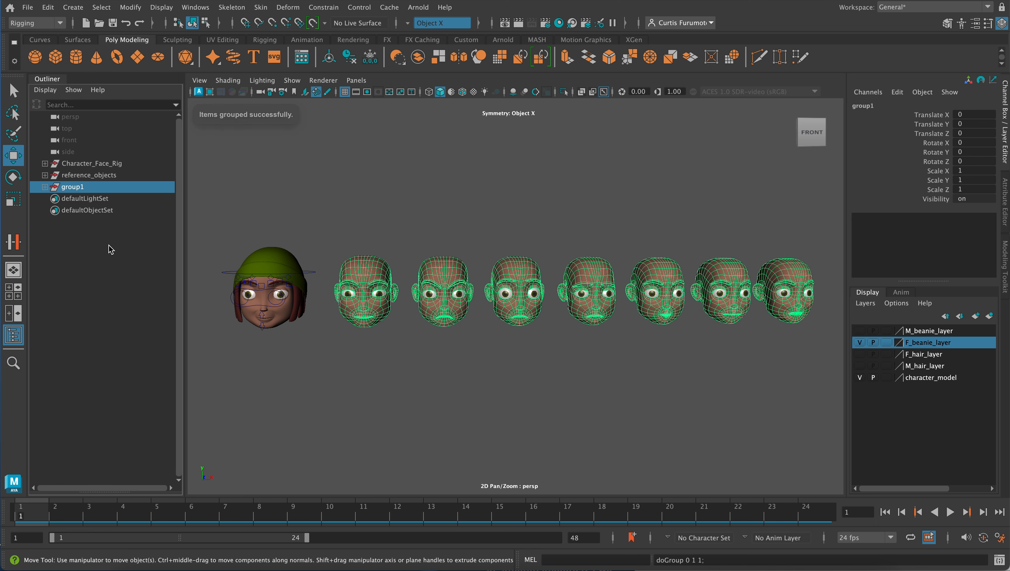
double_click(78, 187)
type("ble")
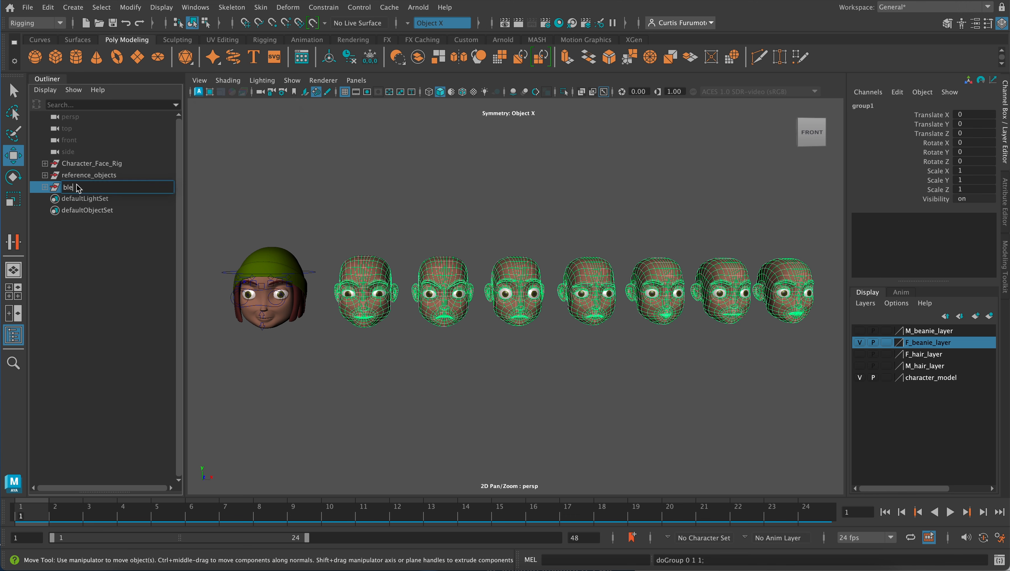
type("nd_group")
key("Return")
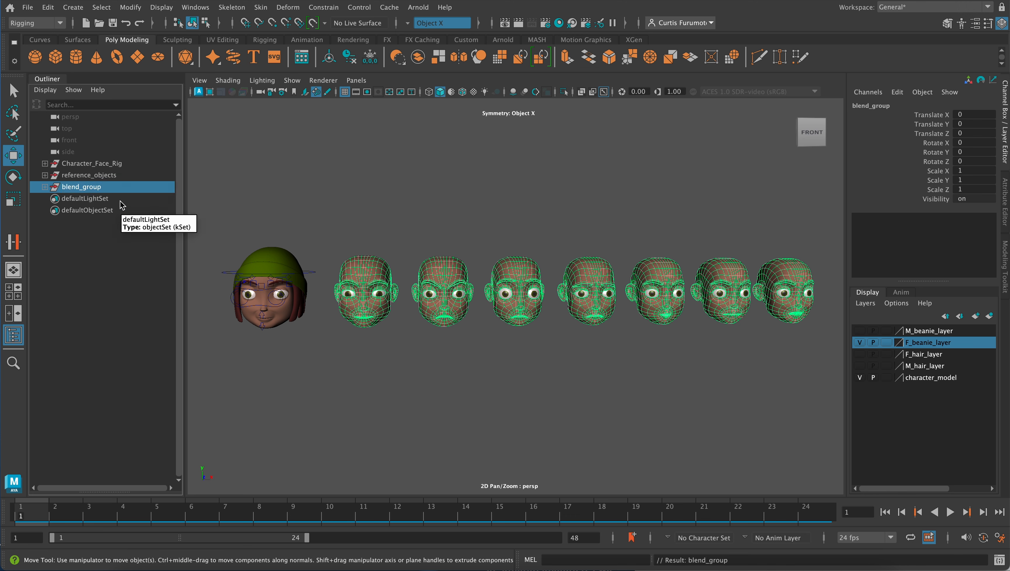
- Parent blend_group under Character_Face_Rig and collapse the rig's subgroups in the hierarchy
left_click(79, 163)
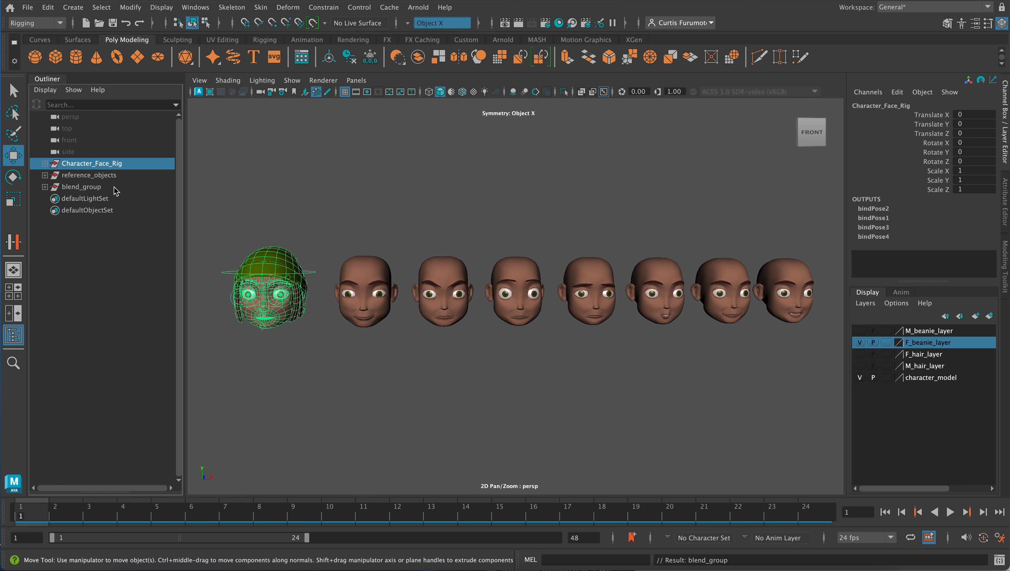
left_click(89, 187)
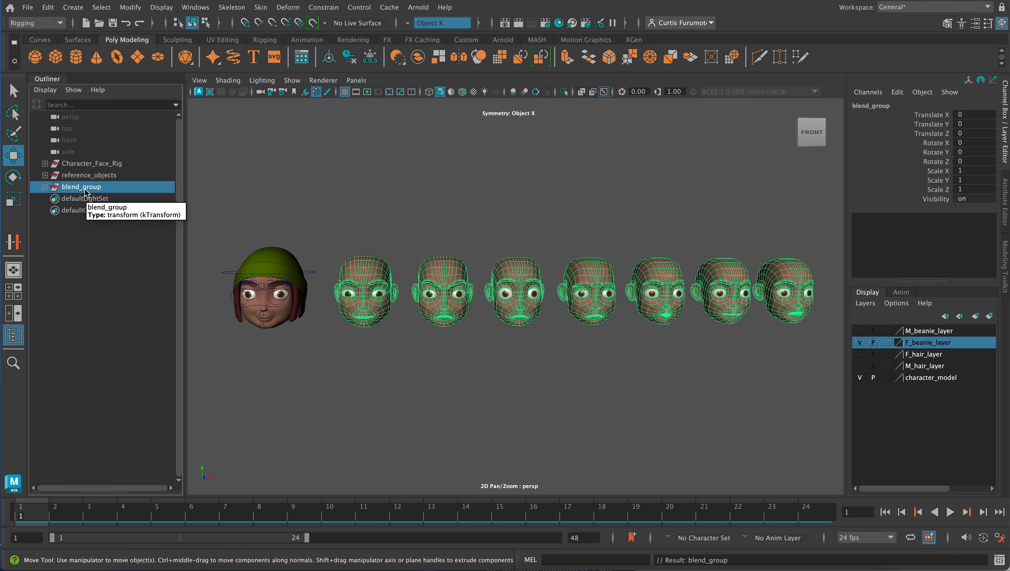
left_click(82, 164, "ctrl")
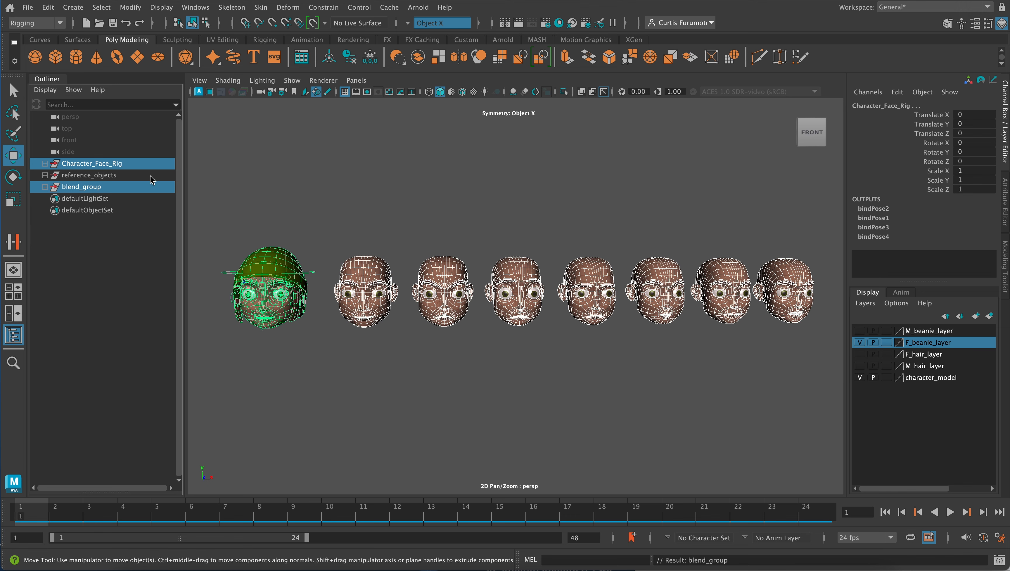
key("p")
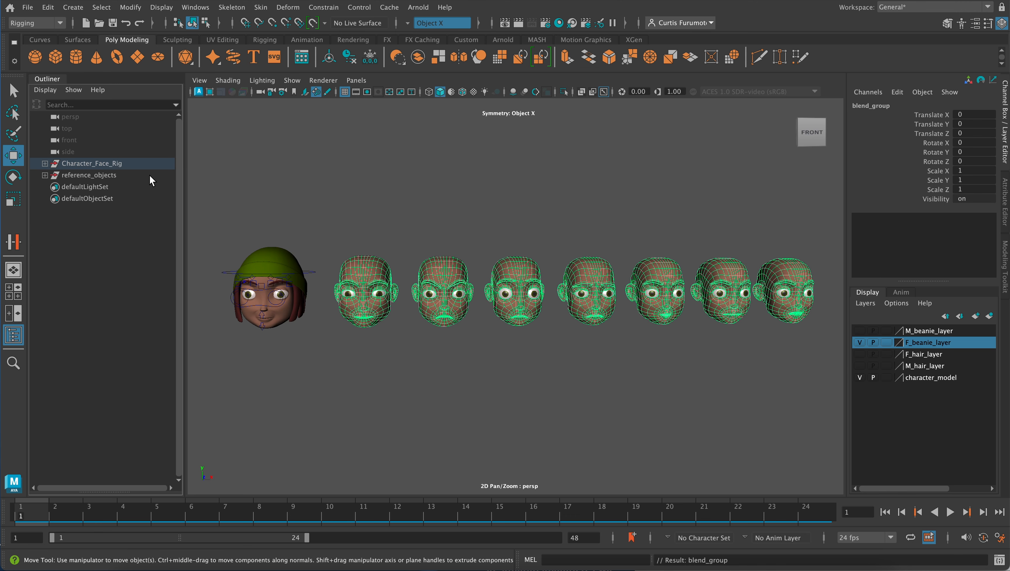
left_click(44, 163, "shift")
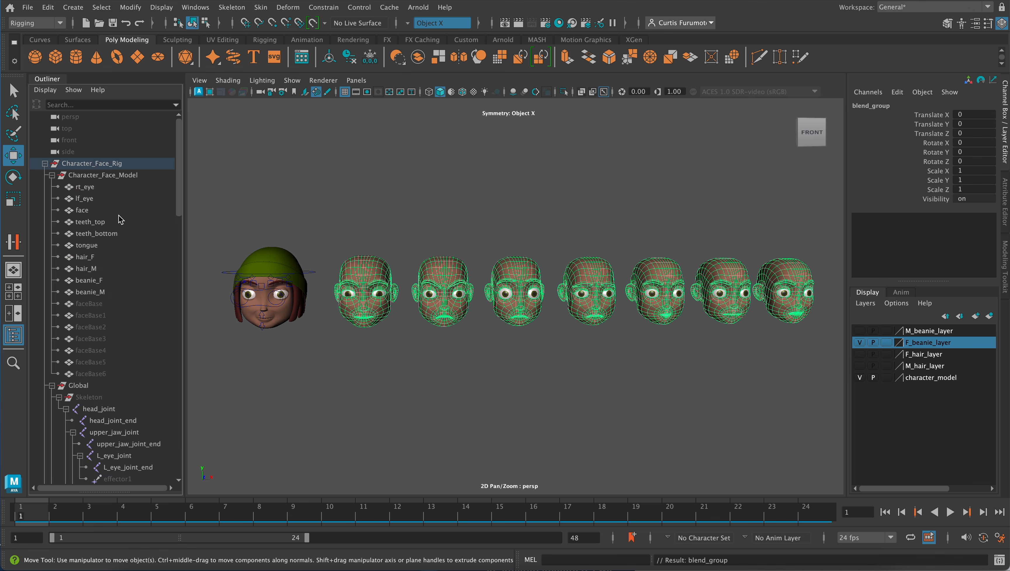
left_click(52, 175)
left_click(52, 187)
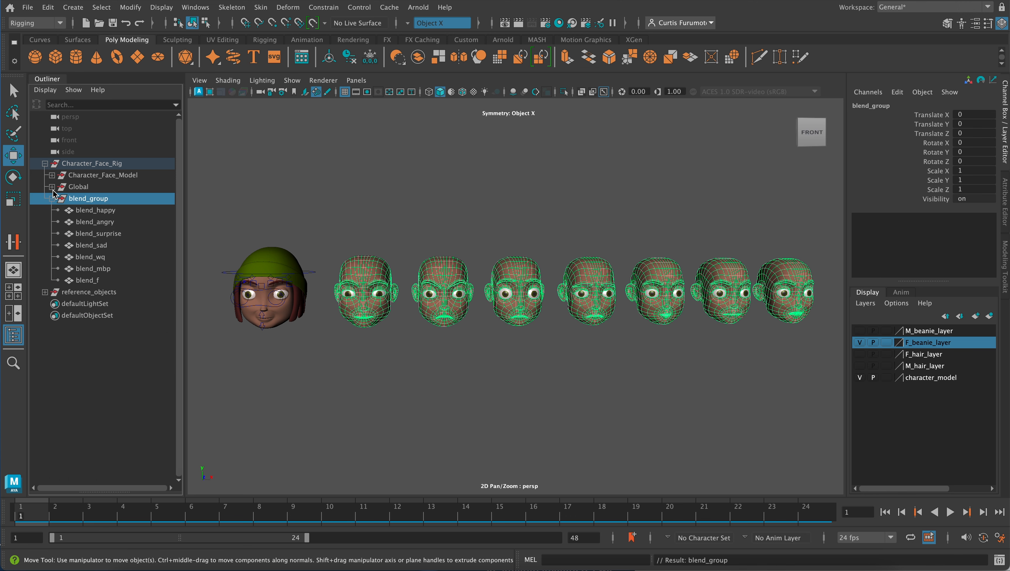
left_click(52, 199)
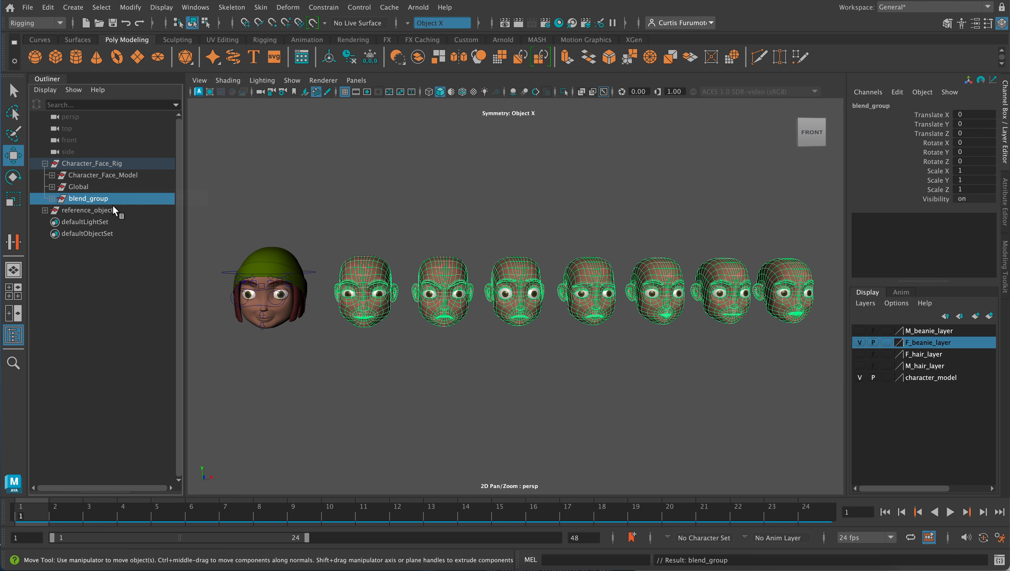
- Parent reference_objects under blend_group and collapse the Character_Face_Rig hierarchy
left_click(108, 211)
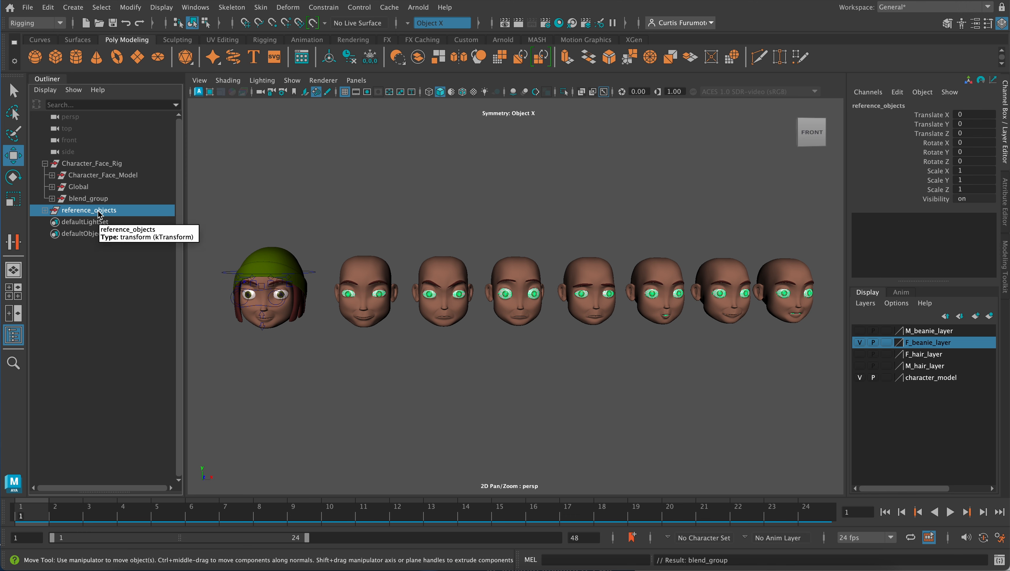
left_click(106, 199, "ctrl")
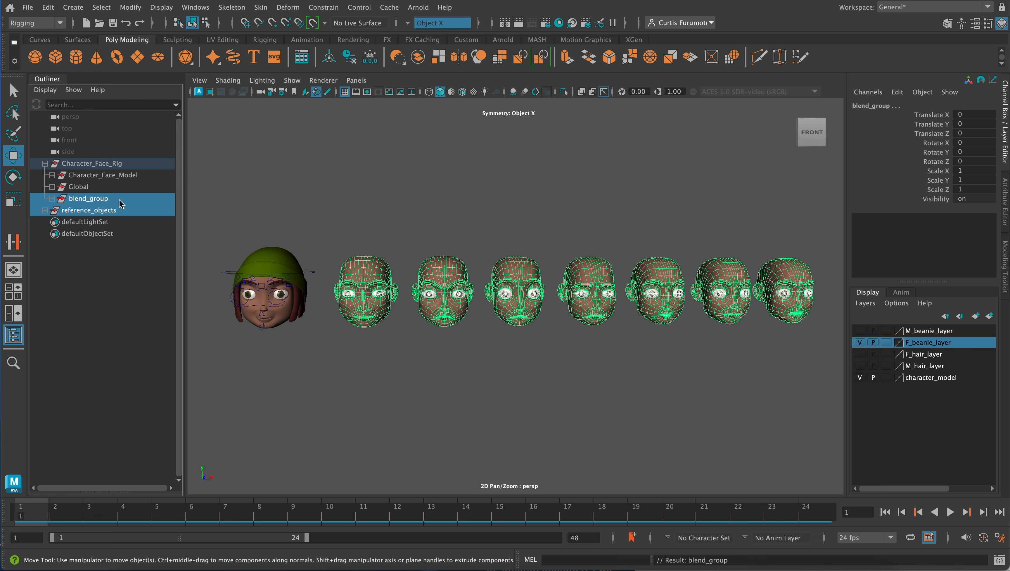
key("p")
left_click(52, 199)
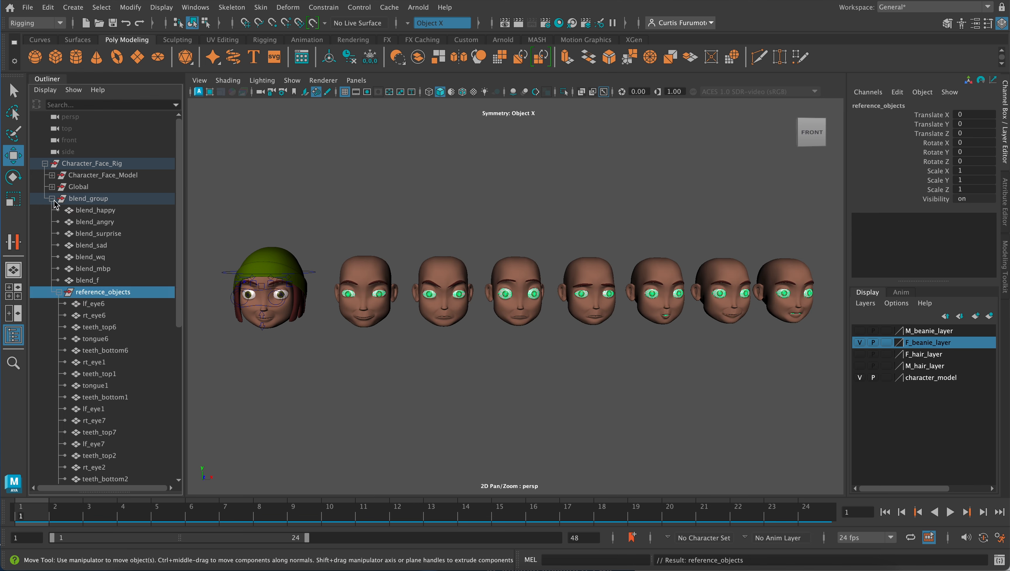
scroll(128, 285, "down", 3)
scroll(127, 285, "up", 3)
left_click(59, 292)
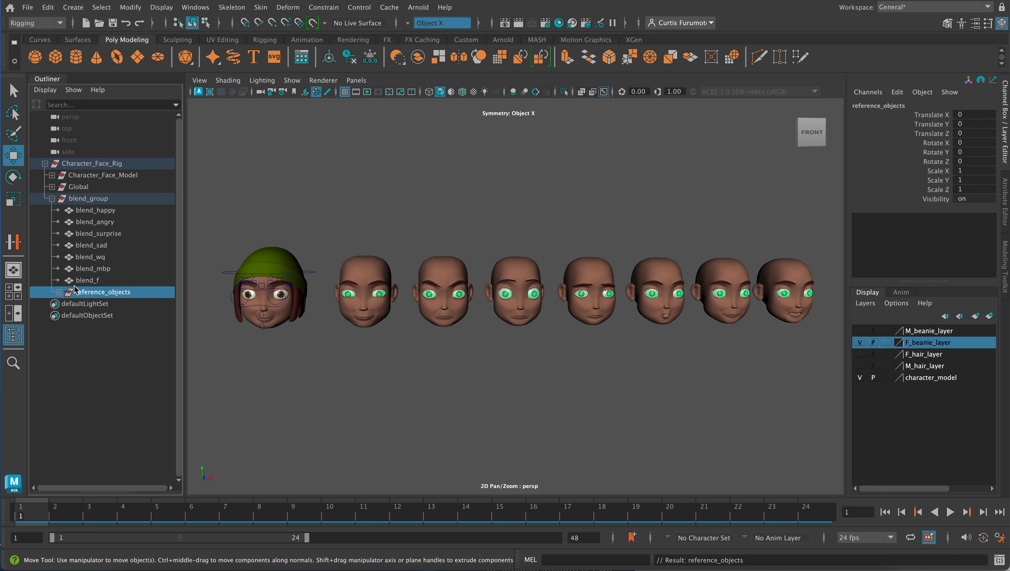
left_click(53, 199)
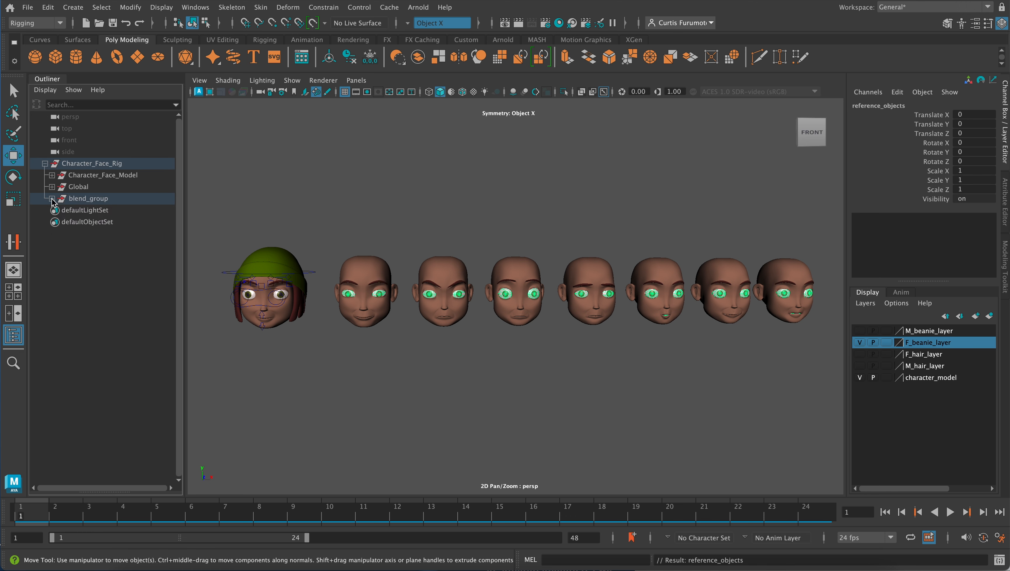
left_click(45, 164)
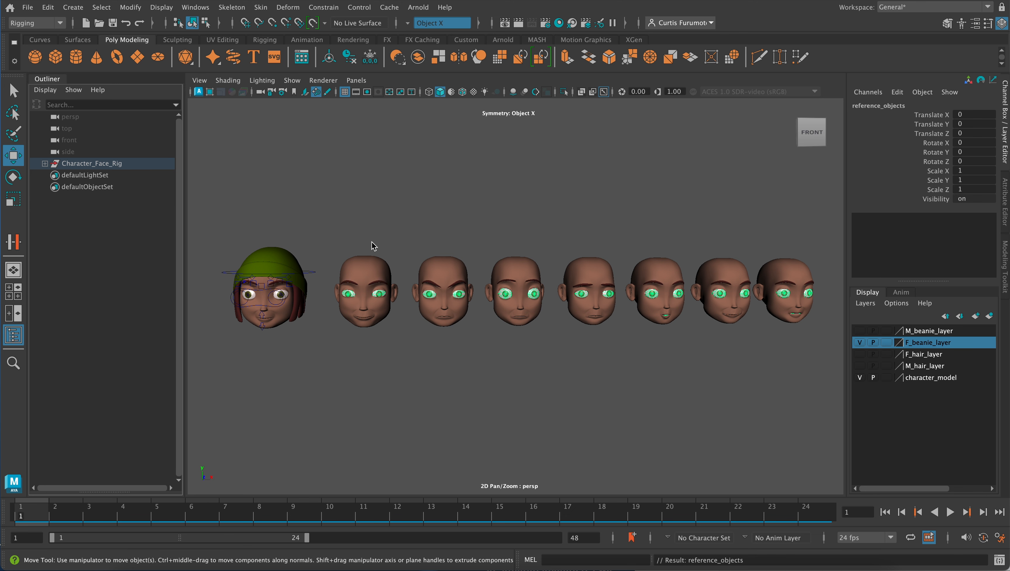
- Select the seven expression heads in order from blend_happy to blend_f, adding the rigged character's face mesh last
left_click(376, 270)
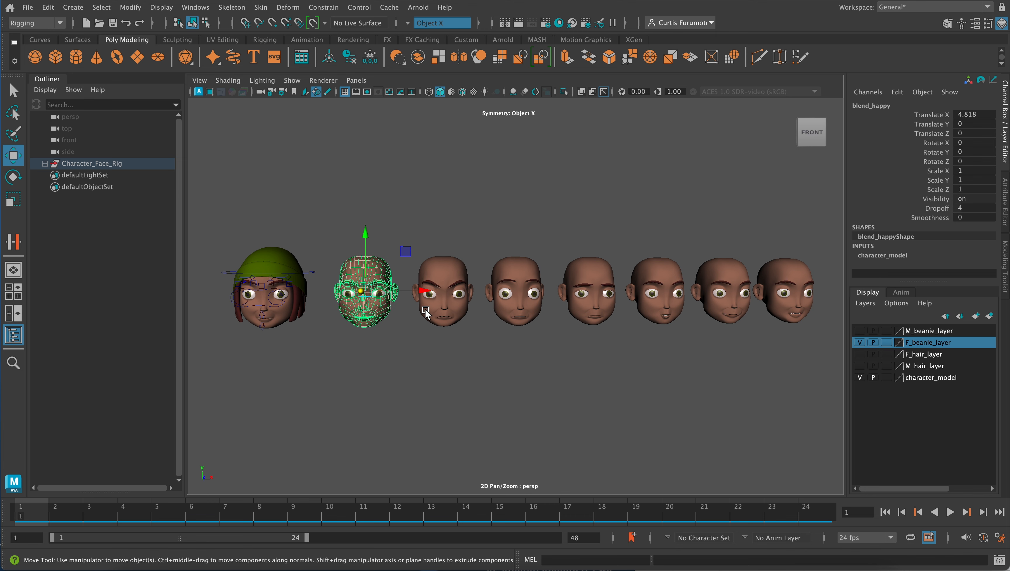
left_click(441, 273, "shift")
left_click(502, 265, "shift")
left_click(576, 265, "shift")
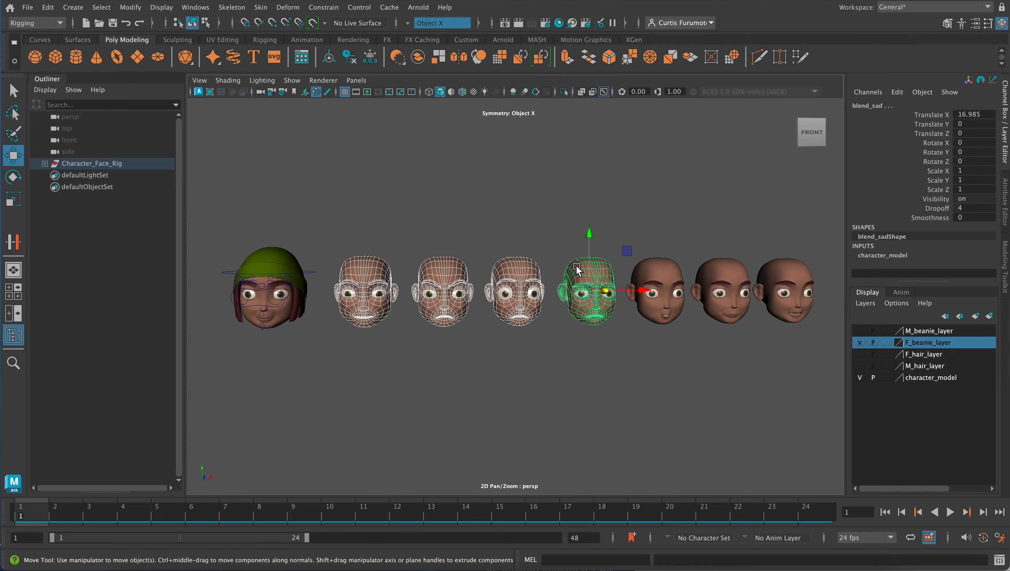
left_click(652, 264, "shift")
left_click(713, 267, "shift")
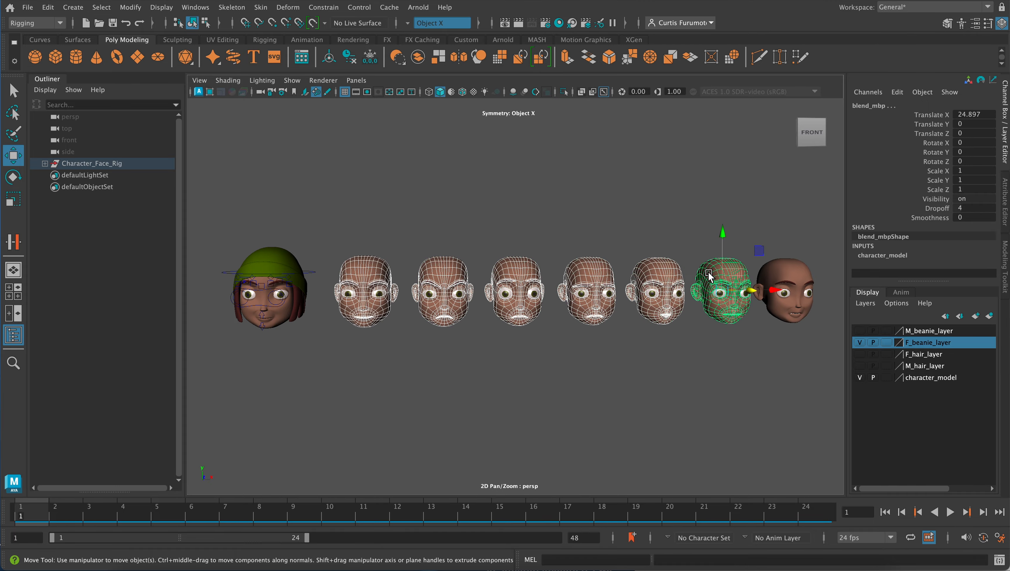
left_click(790, 267, "shift")
middle_click_drag(480, 258, 630, 253, "alt")
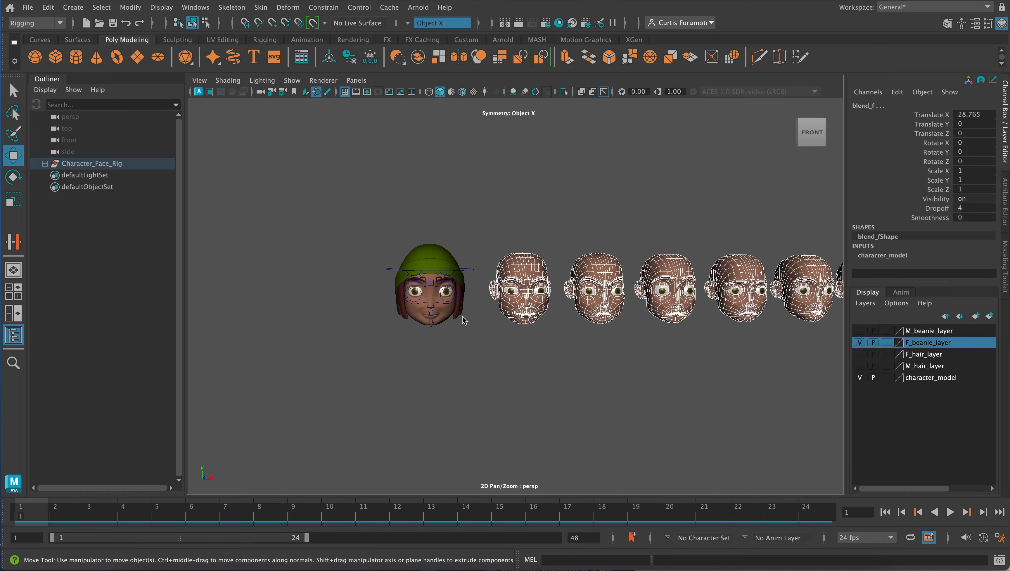
left_click(450, 319, "shift")
scroll(542, 331, "down", 3)
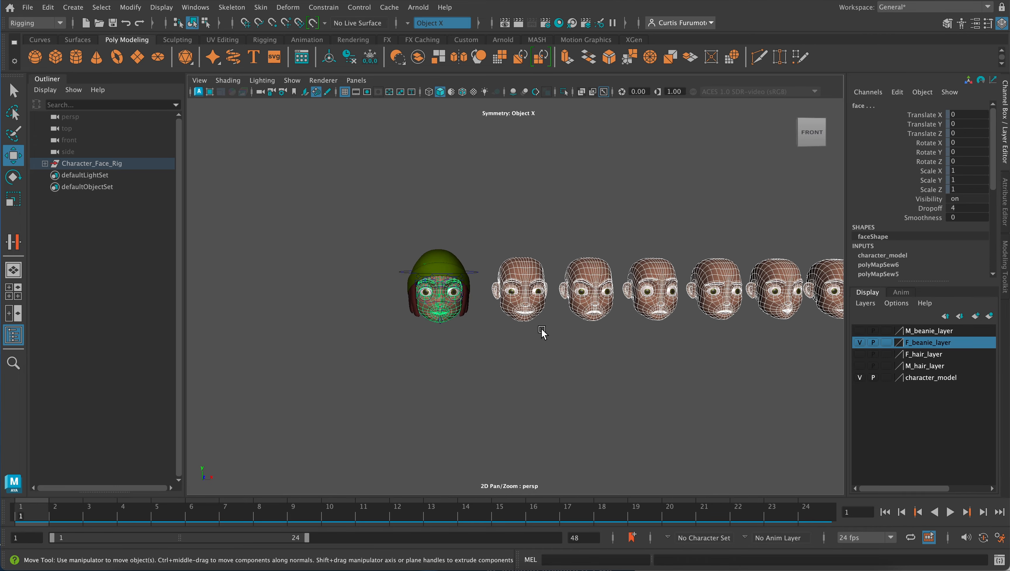
middle_click_drag(502, 311, 447, 309, "alt")
scroll(456, 333, "down", 2)
scroll(458, 333, "up", 4)
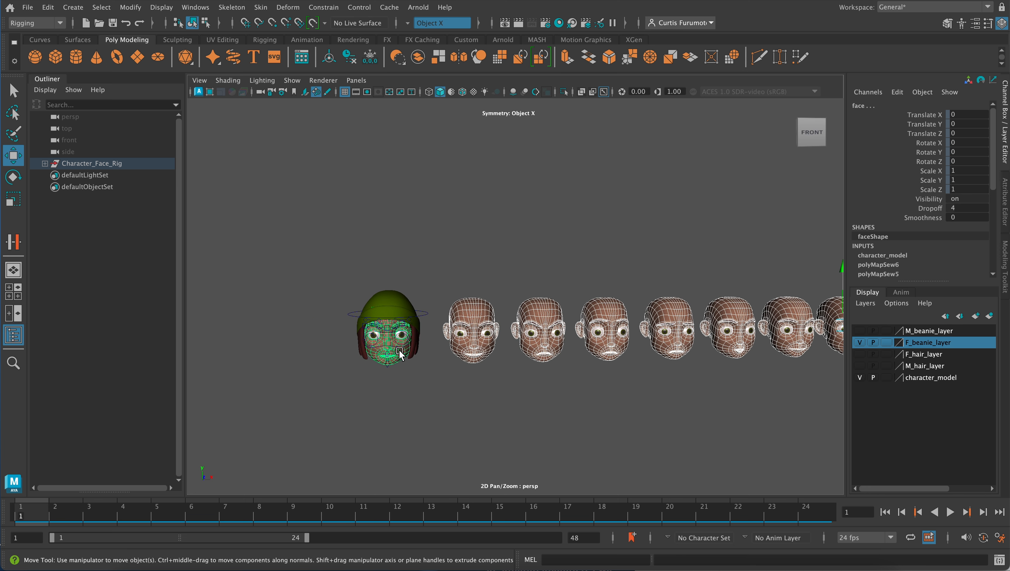
scroll(403, 344, "up", 1)
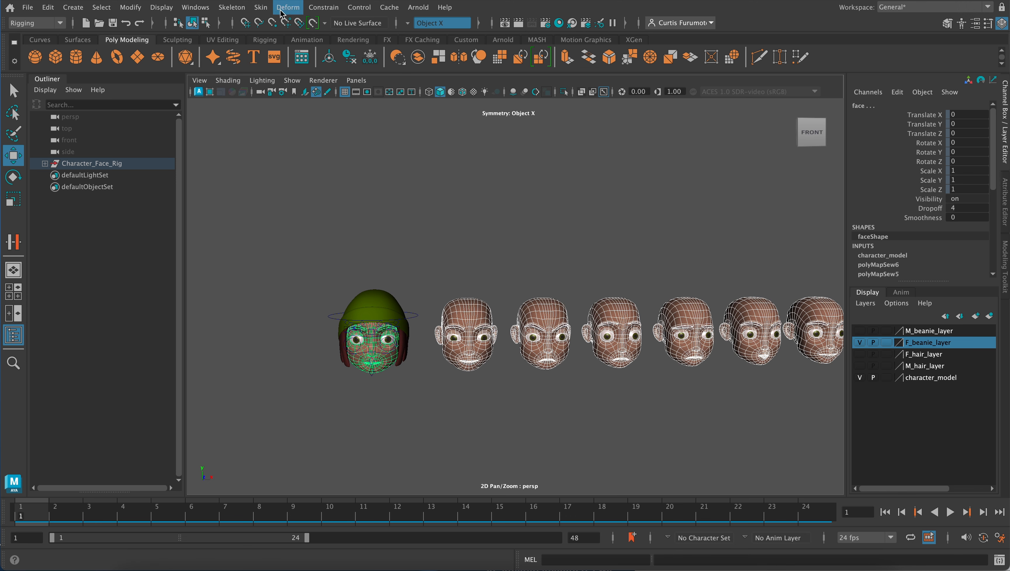
- Create a Blend Shape deformer on the face from the selected heads, using the reset default options
left_click(289, 8)
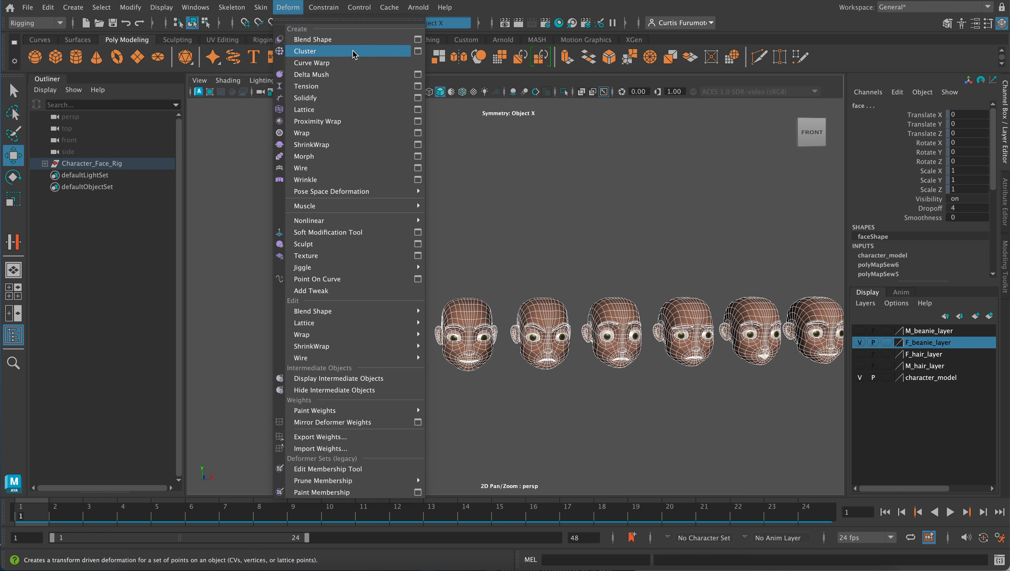
left_click(418, 40)
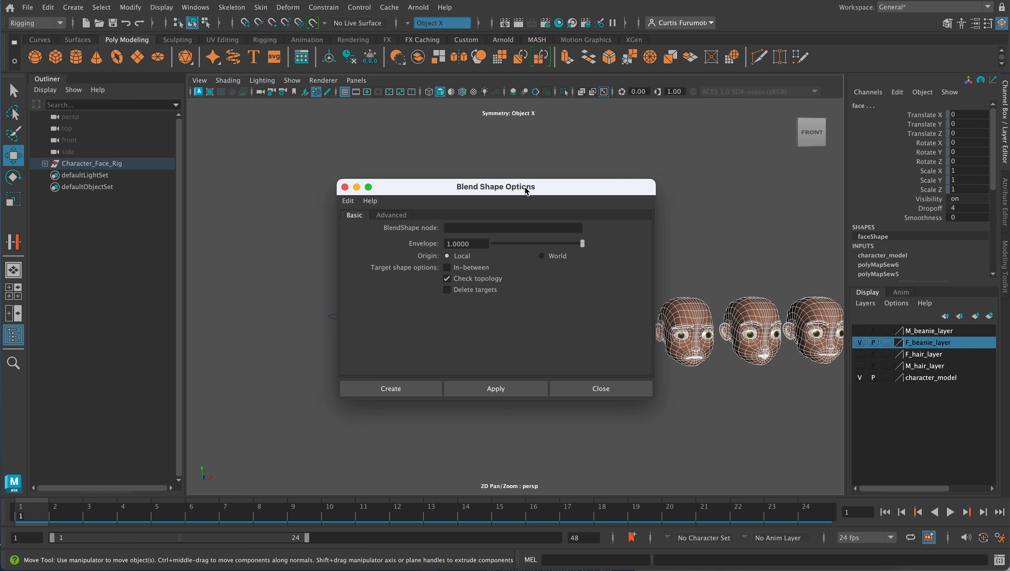
left_click_drag(524, 186, 518, 94)
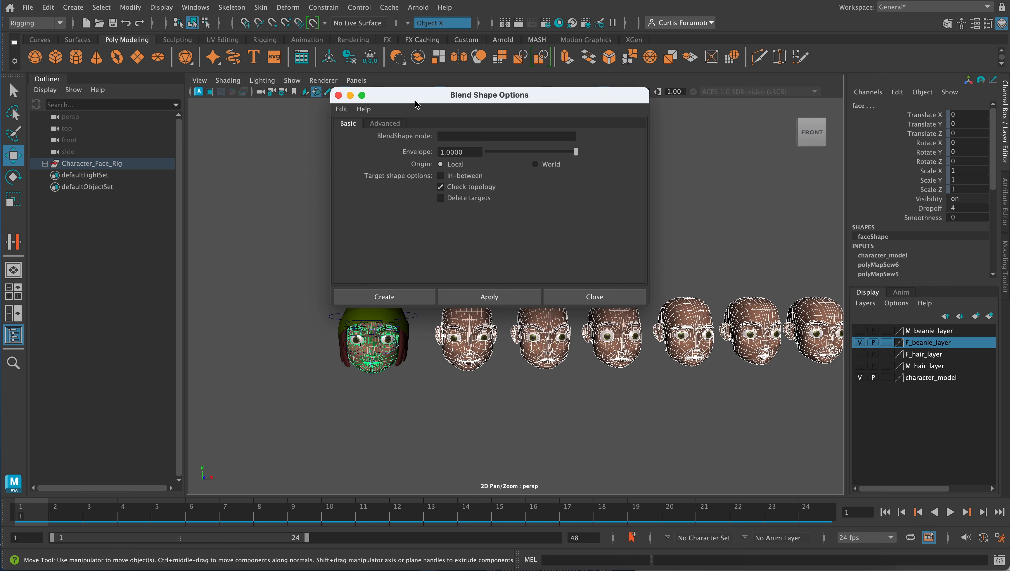
left_click(342, 111)
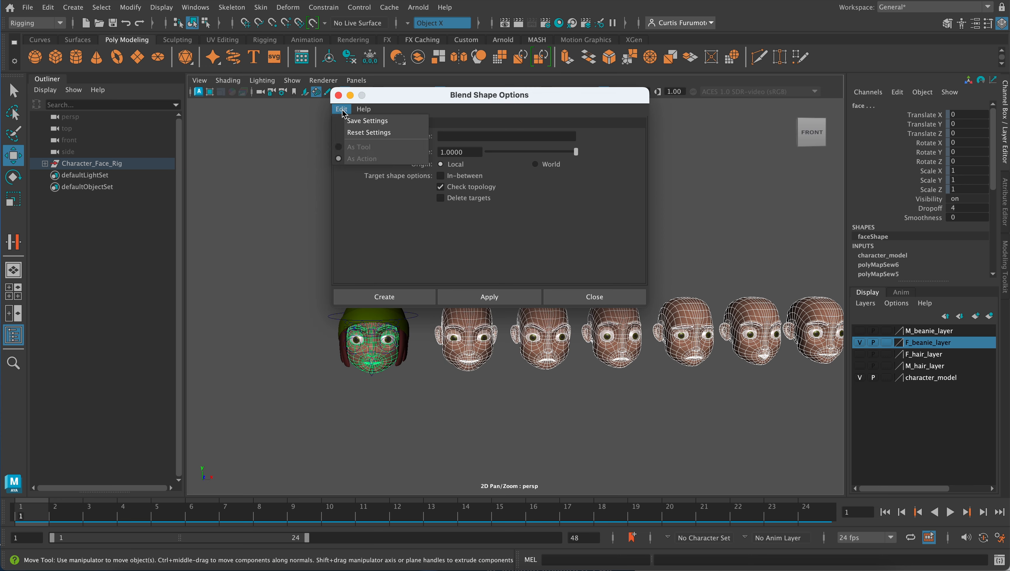
left_click(354, 134)
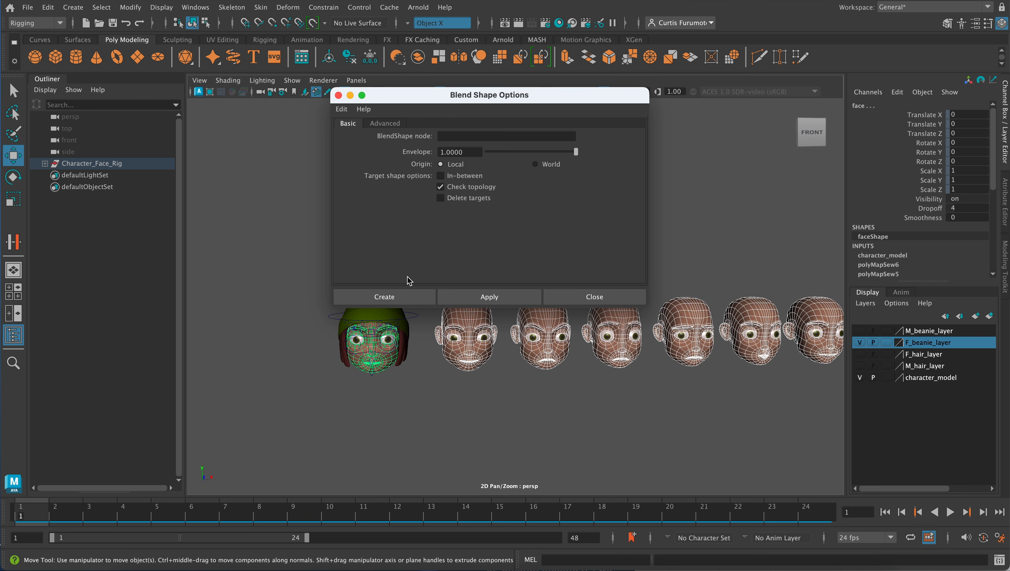
left_click(385, 295)
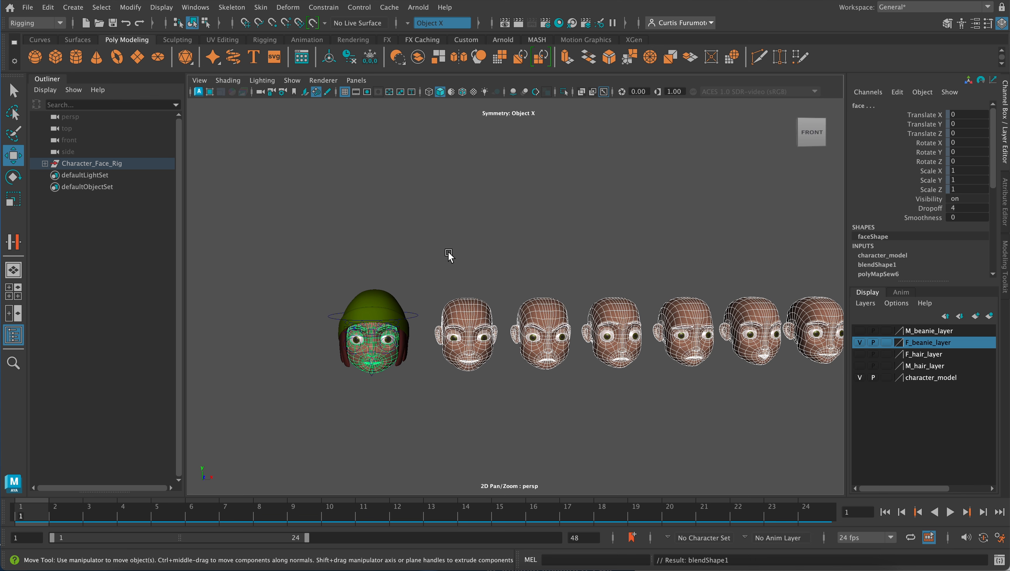
- Select the rigged character's face mesh and expand the blendShape1 input to show its expression weights
left_click(451, 377)
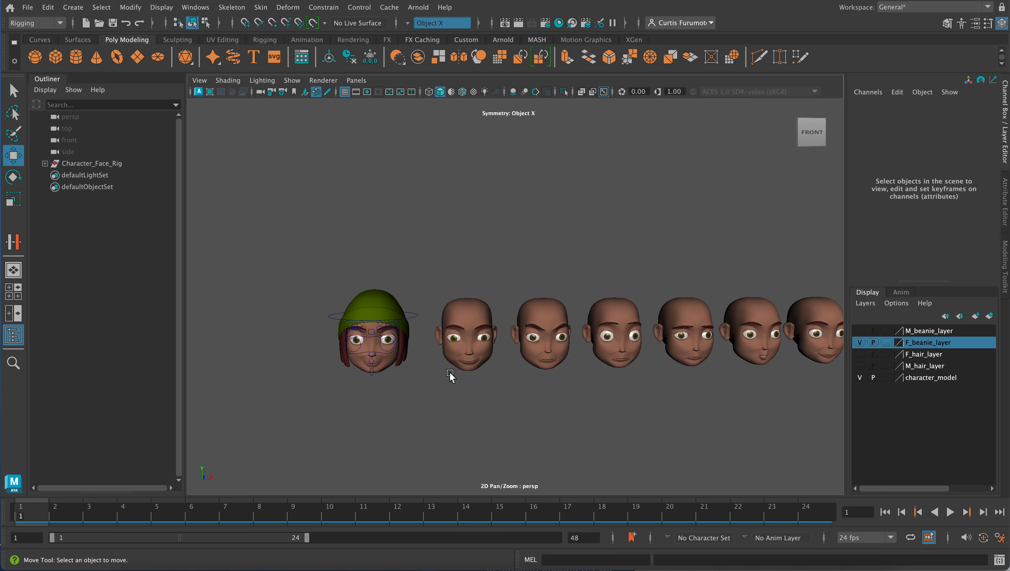
left_click(390, 361)
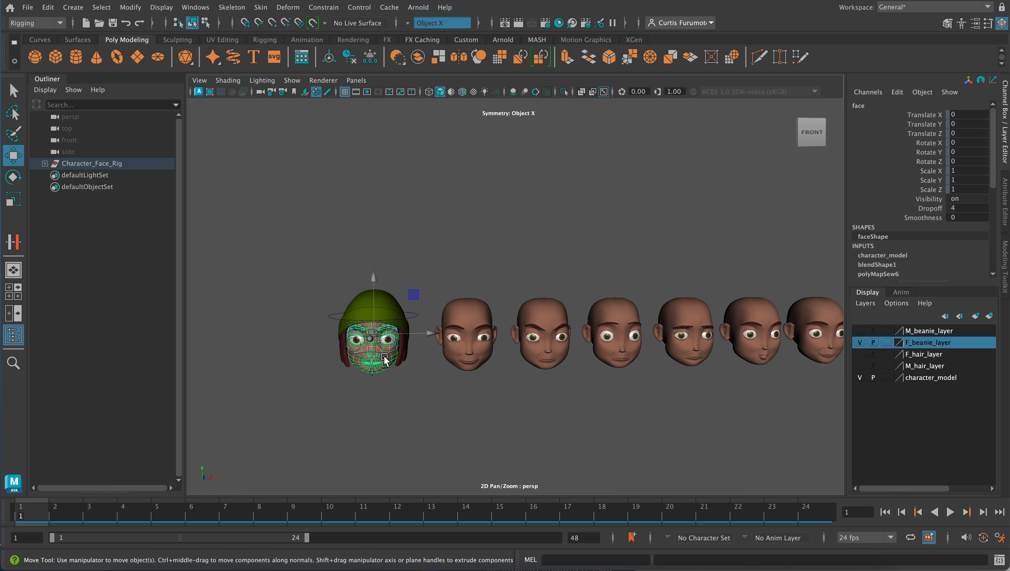
scroll(382, 358, "up", 5)
middle_click_drag(336, 359, 468, 311, "alt")
scroll(435, 358, "up", 7)
middle_click_drag(394, 363, 520, 314, "alt")
left_click_drag(505, 335, 497, 329, "alt")
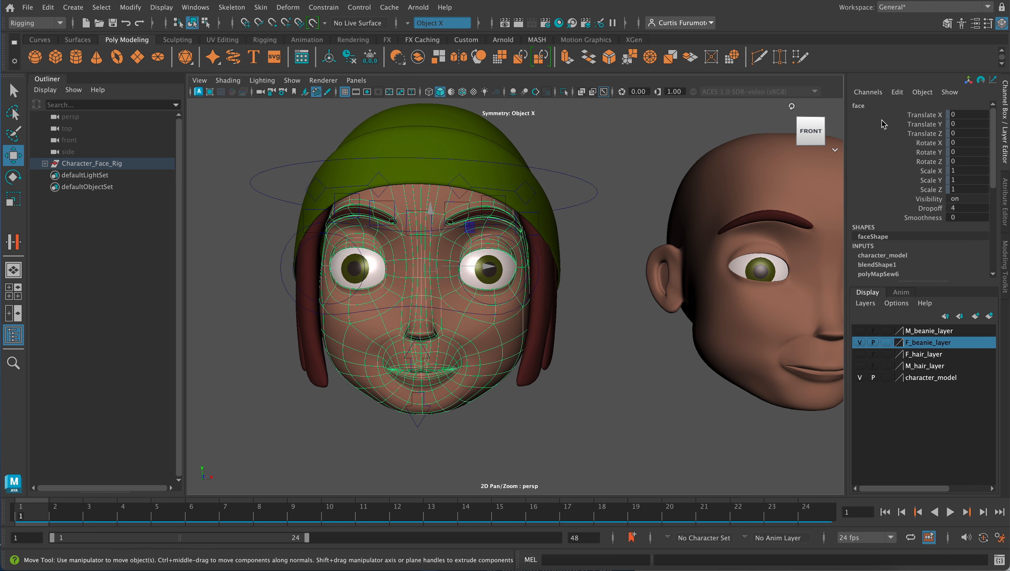
scroll(899, 245, "down", 5)
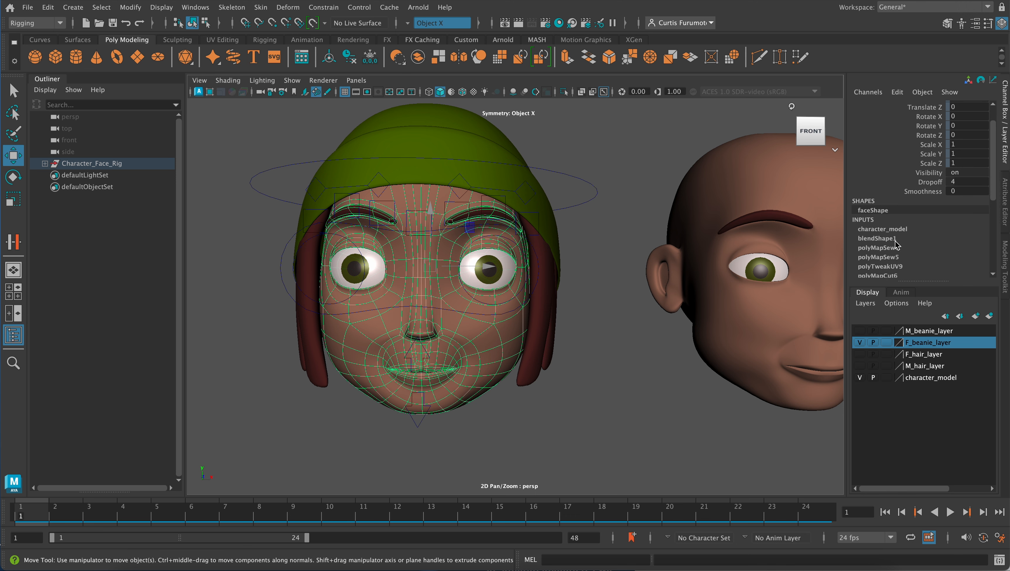
scroll(873, 192, "up", 1)
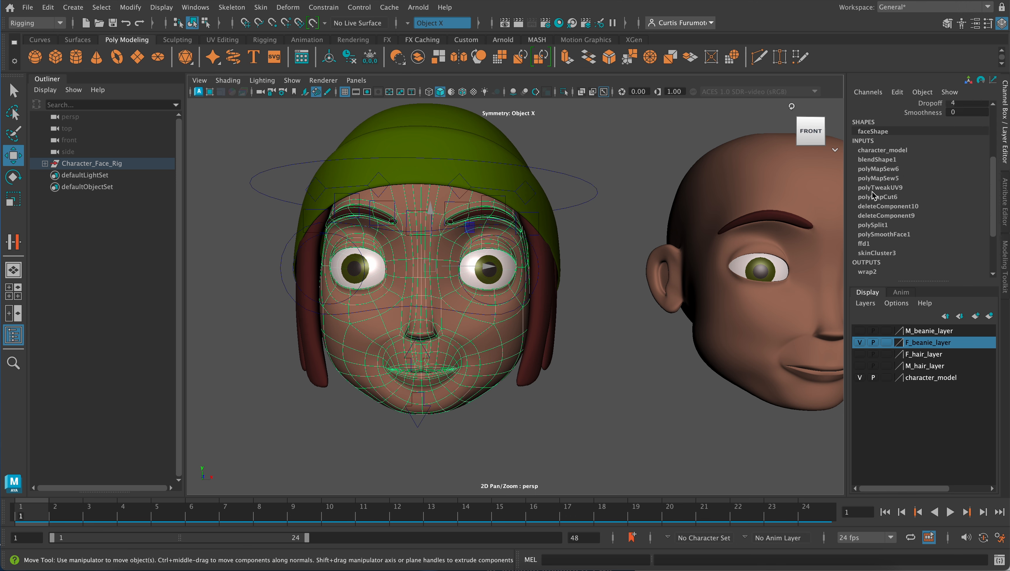
left_click(881, 160)
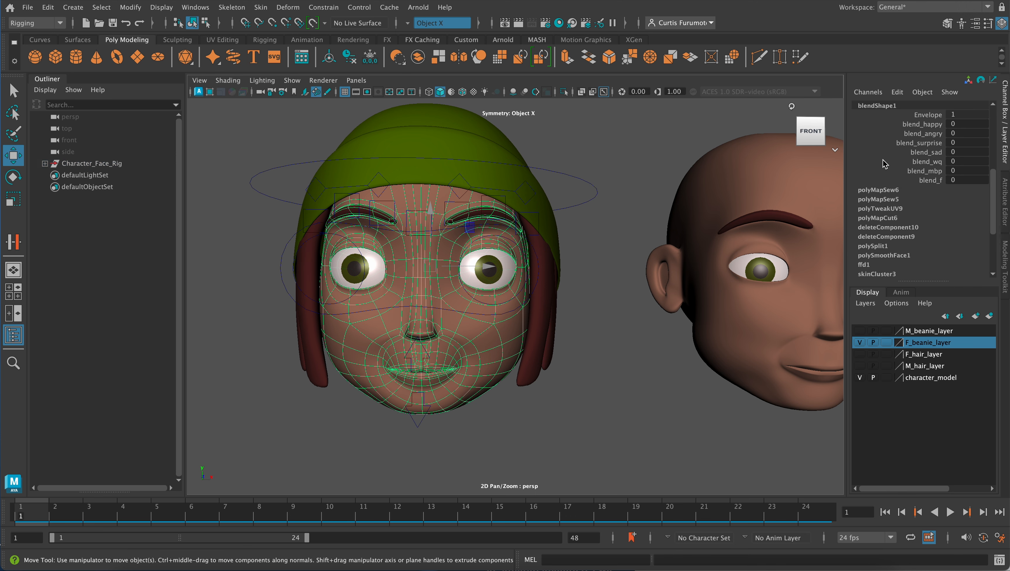
scroll(927, 116, "up", 3)
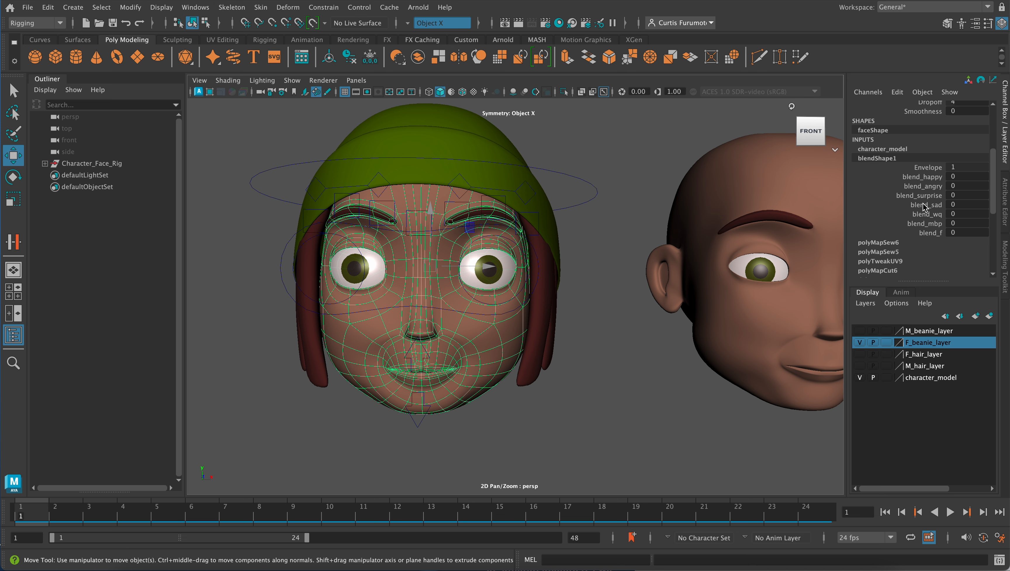
- Test the happy expression by raising blend_happy to 1 and resetting it to 0
left_click(951, 178)
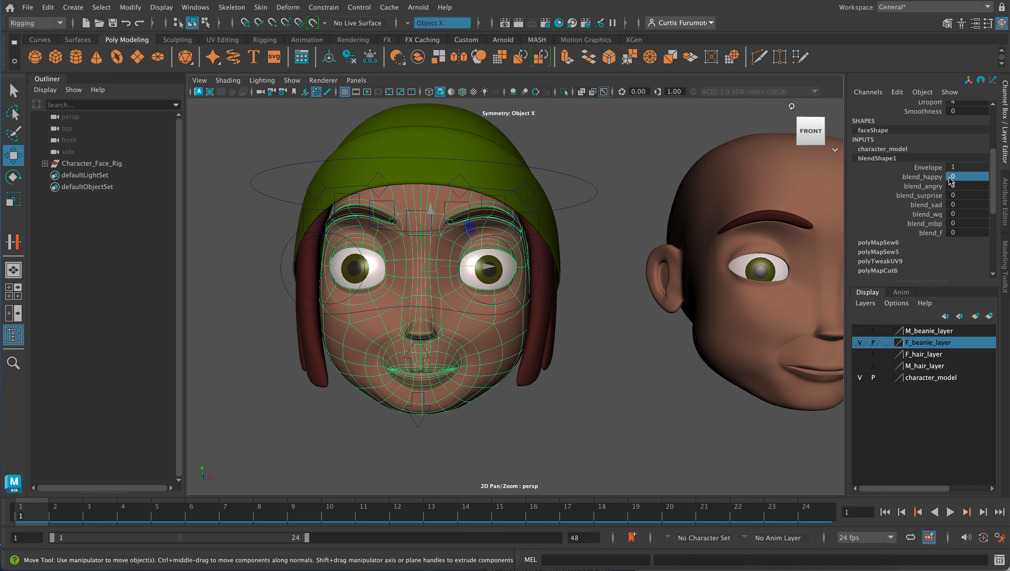
type("1")
key("Return")
key("ctrl+z")
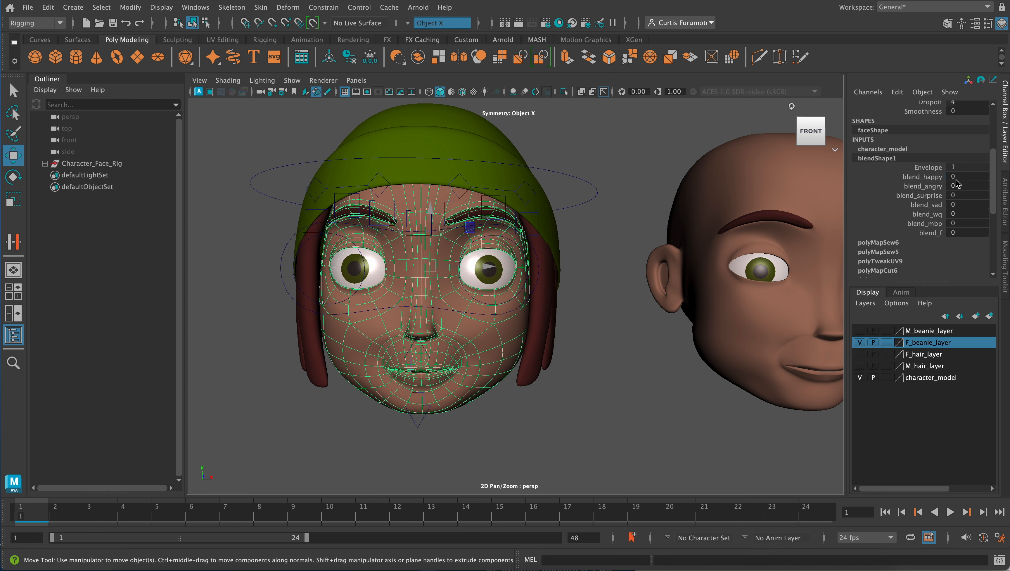
mouse_move(958, 180)
left_mouse_down()
mouse_move(982, 178)
mouse_move(952, 182)
left_mouse_up()
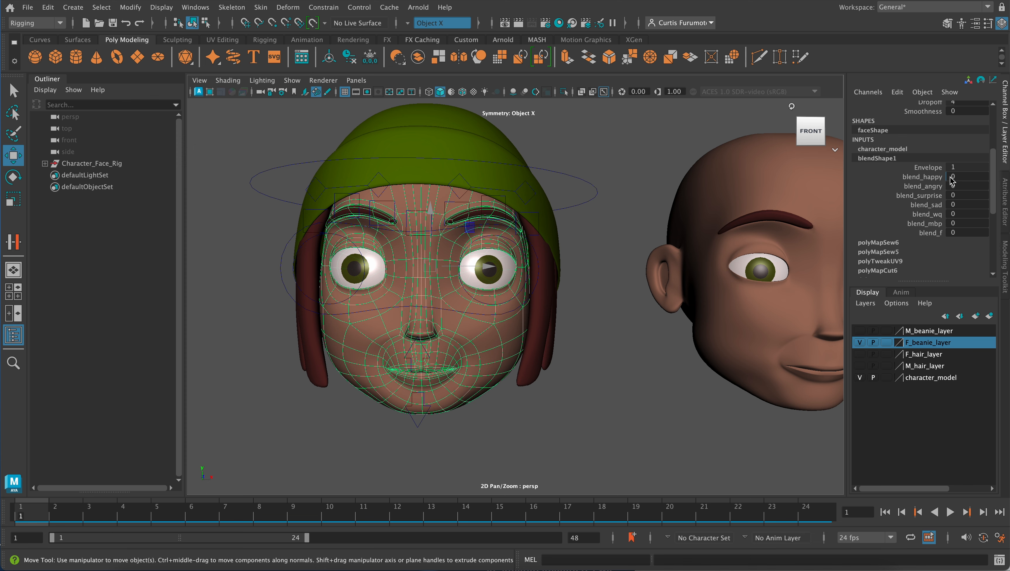
left_click_drag(950, 178, 972, 178)
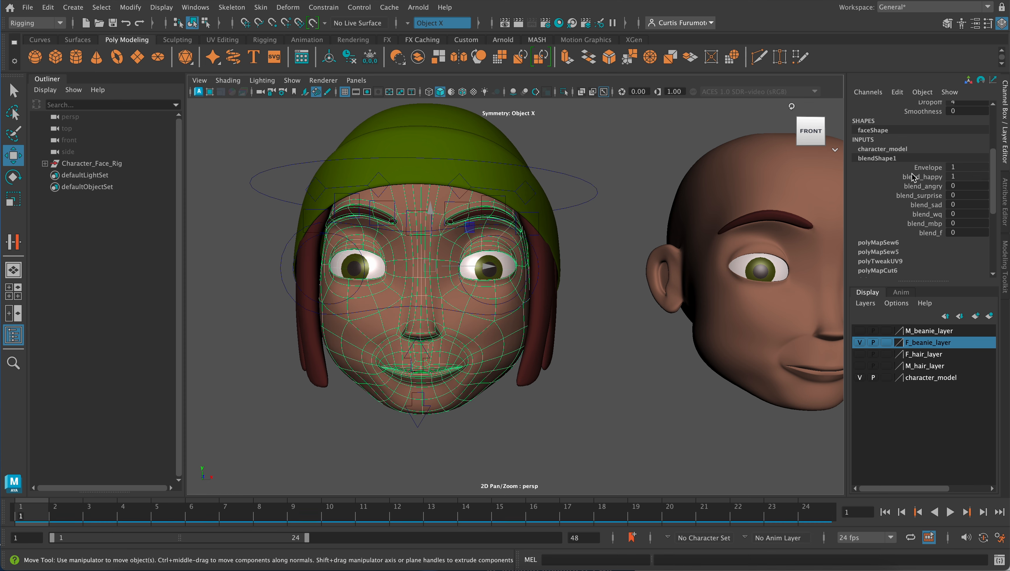
left_click(960, 179)
left_click(955, 178)
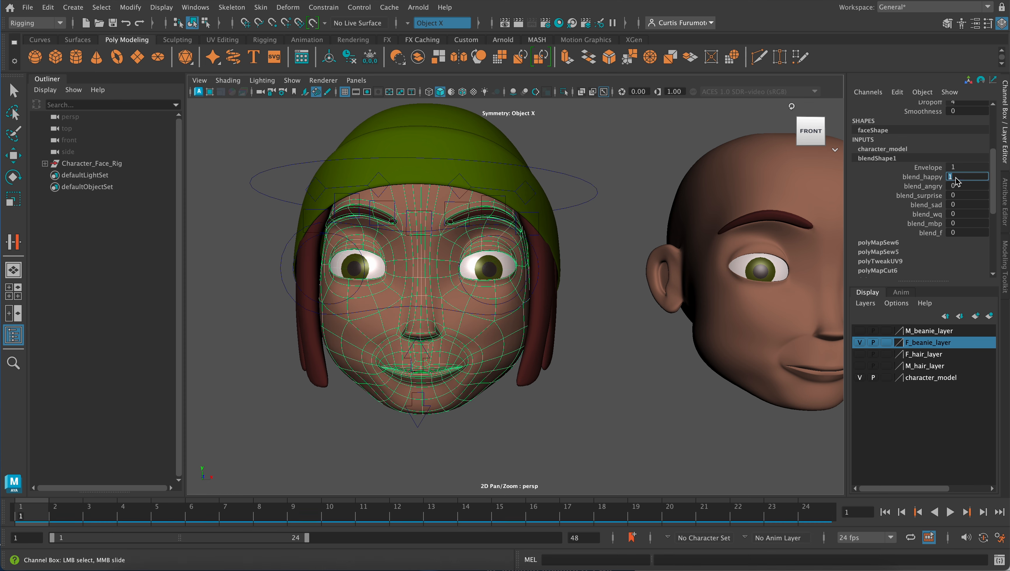
left_click(954, 187)
left_click(963, 177)
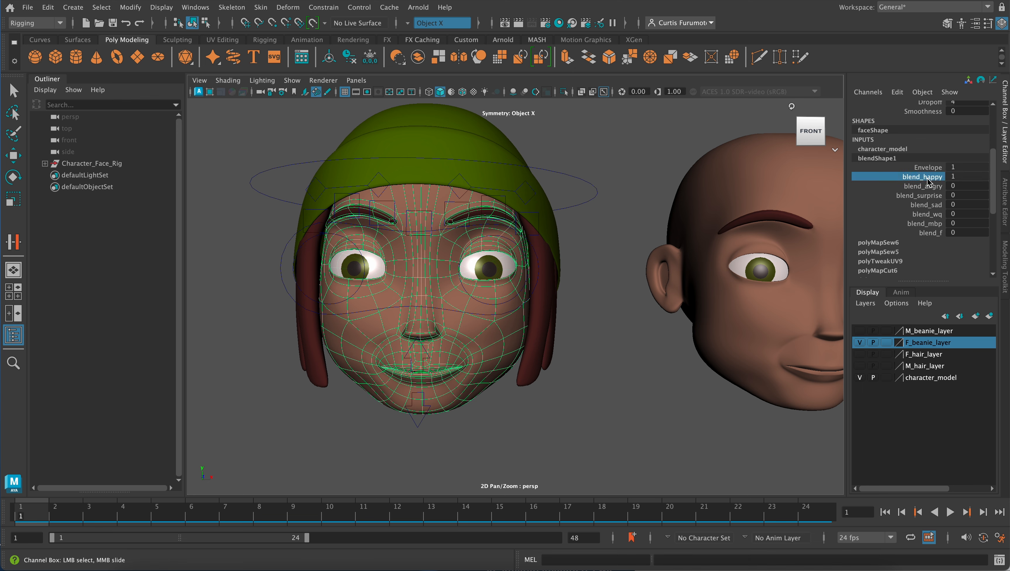
type("0")
key("Return")
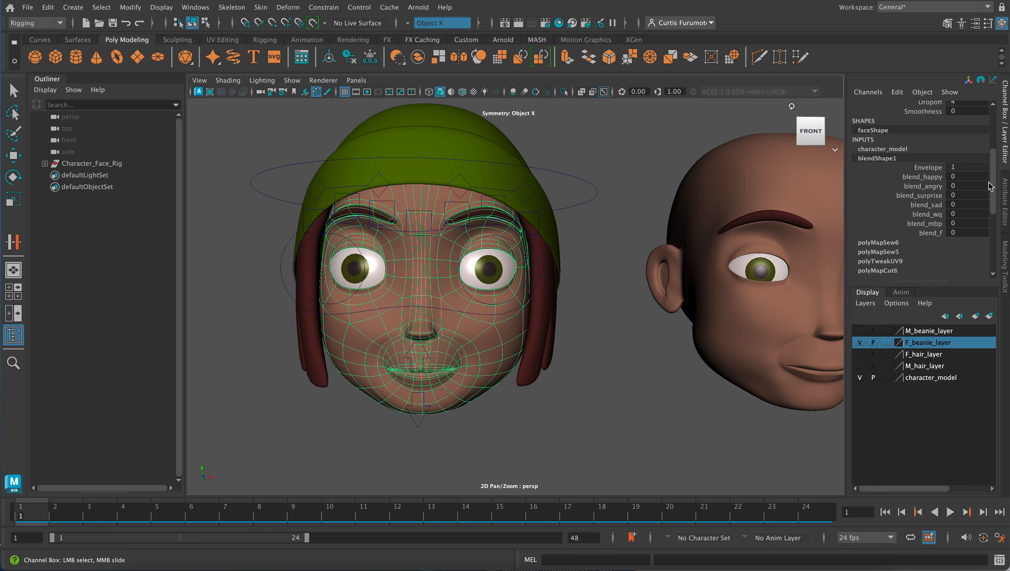
- Test the blend_angry and blend_surprise weights one at a time at 1, returning each to 0
left_click(967, 186)
type("1")
key("Return")
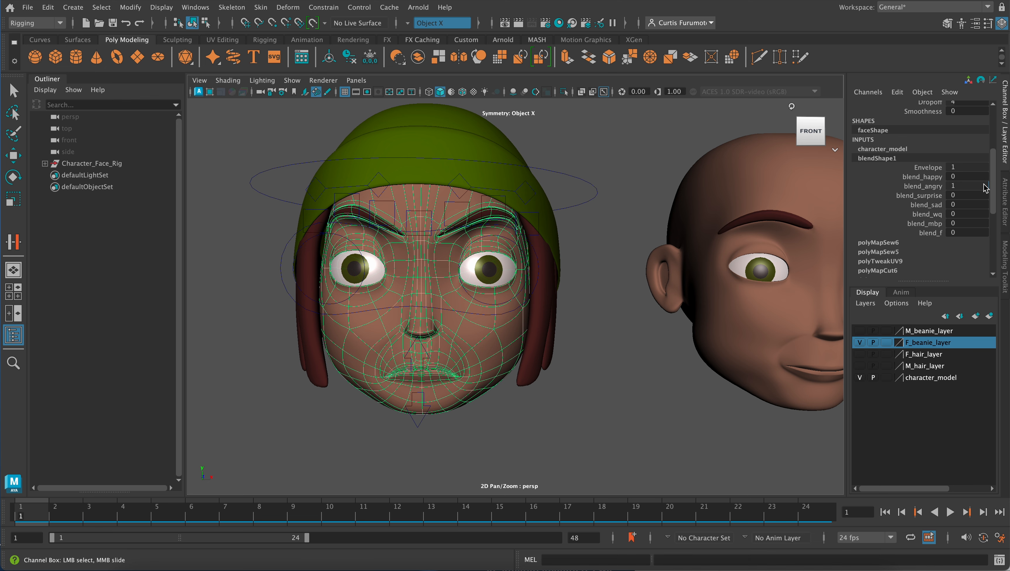
left_click_drag(984, 185, 946, 184)
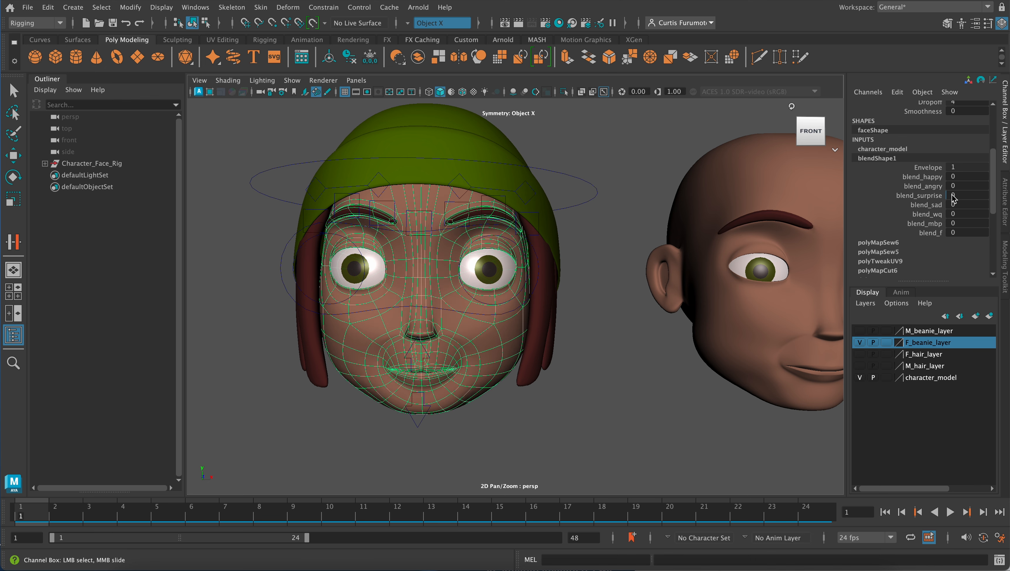
left_click(952, 196)
type("1")
key("Return")
left_click_drag(985, 196, 950, 194)
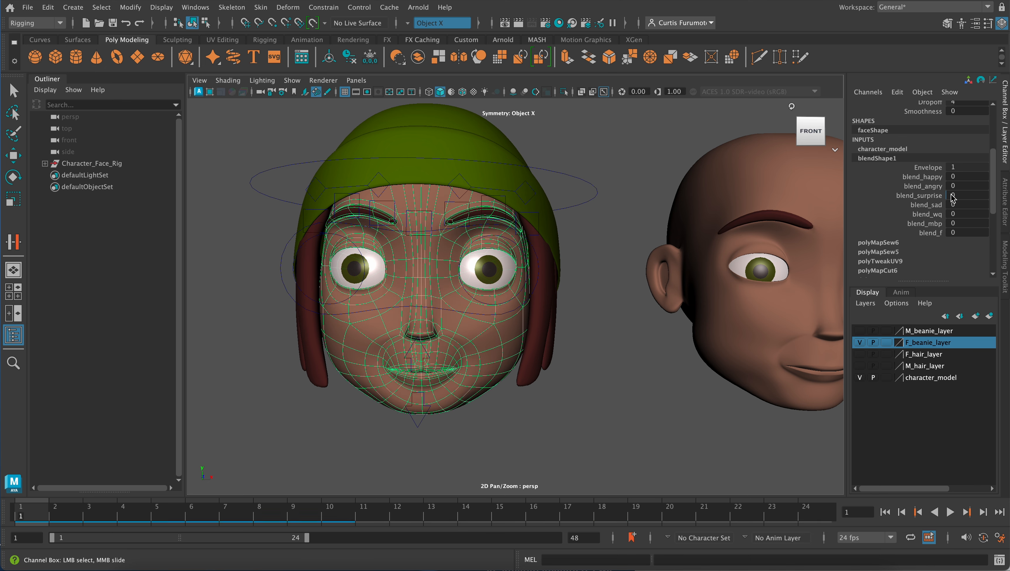
- Test the blend_sad and blend_wq weights one at a time at 1, returning each to 0
left_click(957, 206)
type("1")
key("Return")
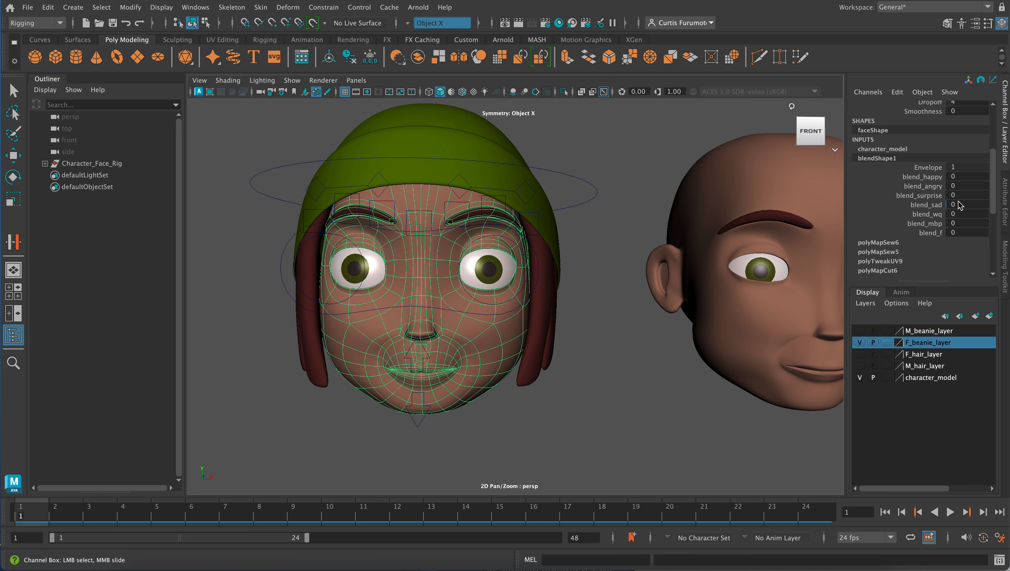
left_click_drag(983, 203, 946, 208)
left_click(964, 214)
type("1")
key("Return")
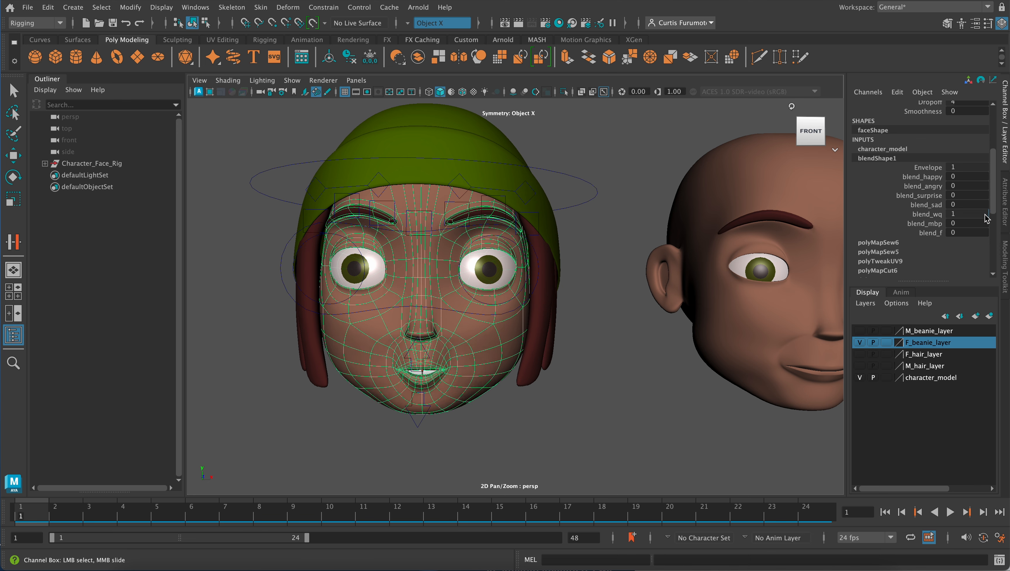
left_click_drag(985, 215, 945, 234)
- Test blend_mbp at 1, check blend_f, and return the mouth shape weights to 0
left_click(955, 224)
type("1")
key("Return")
left_click(955, 234)
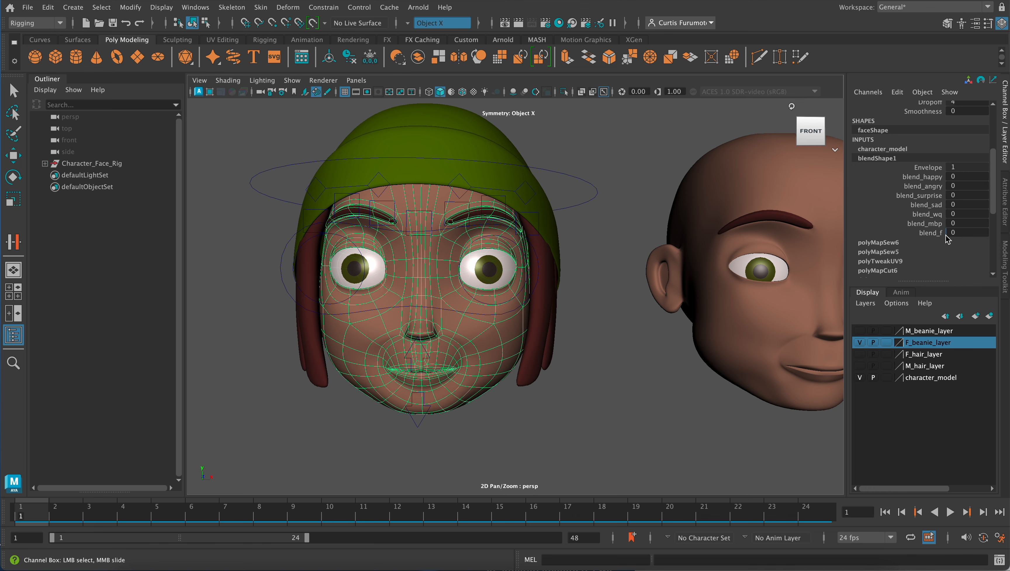
left_click(953, 205)
- Slide blend_happy and blend_angry in turn up to 1 and back to 0
middle_click_drag(956, 175, 989, 174)
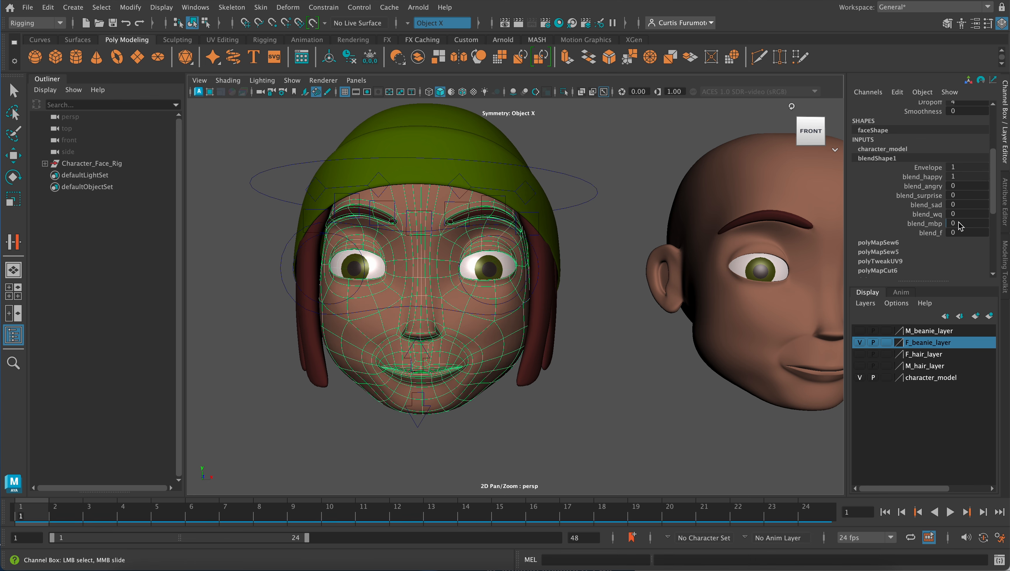
mouse_move(959, 226)
middle_mouse_down()
mouse_move(991, 226)
mouse_move(952, 225)
middle_mouse_up()
mouse_move(986, 179)
middle_mouse_down()
mouse_move(964, 178)
mouse_move(991, 191)
middle_mouse_up()
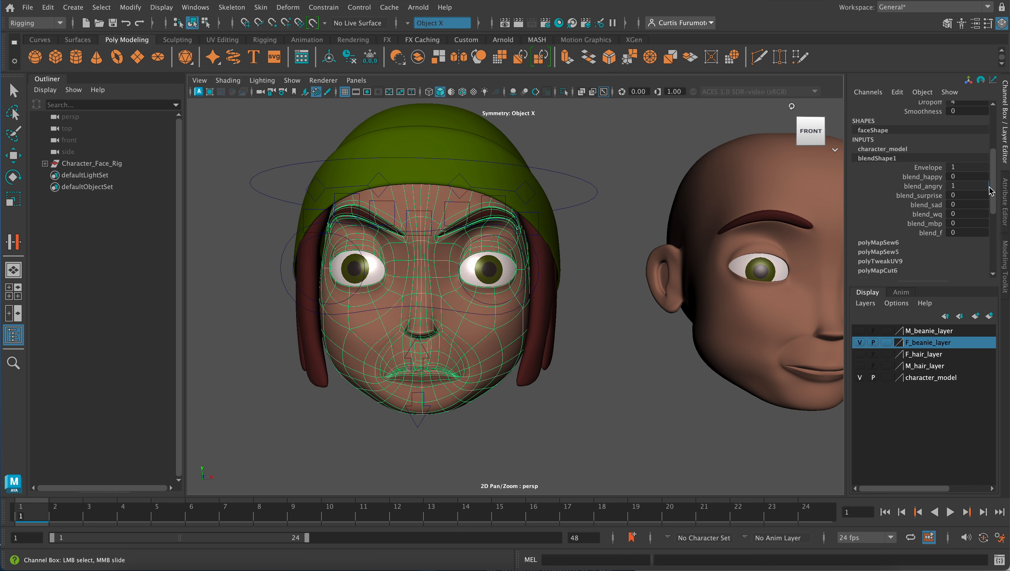
mouse_move(954, 218)
middle_mouse_down()
mouse_move(992, 218)
mouse_move(948, 218)
middle_mouse_up()
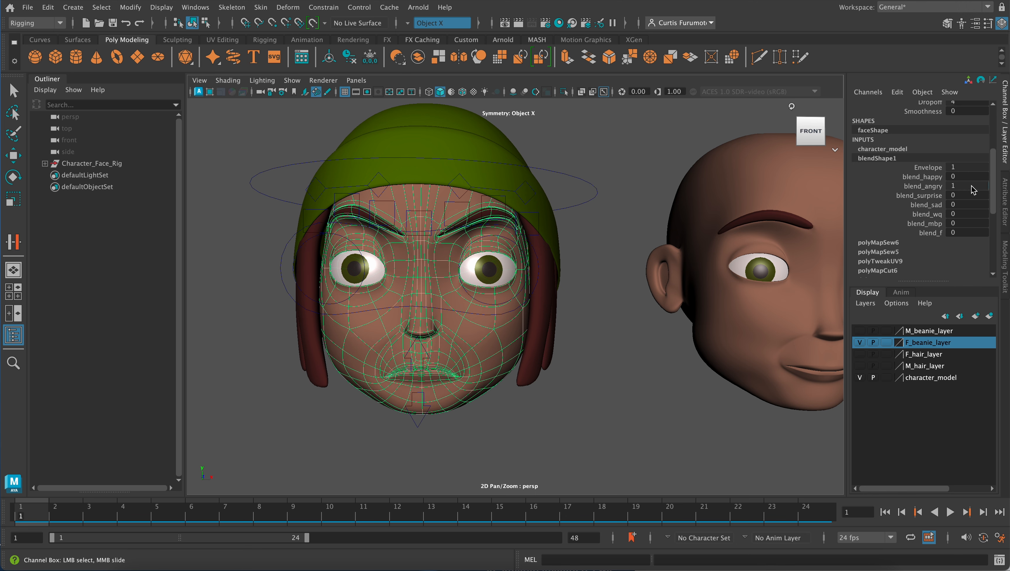
middle_click_drag(976, 186, 949, 187)
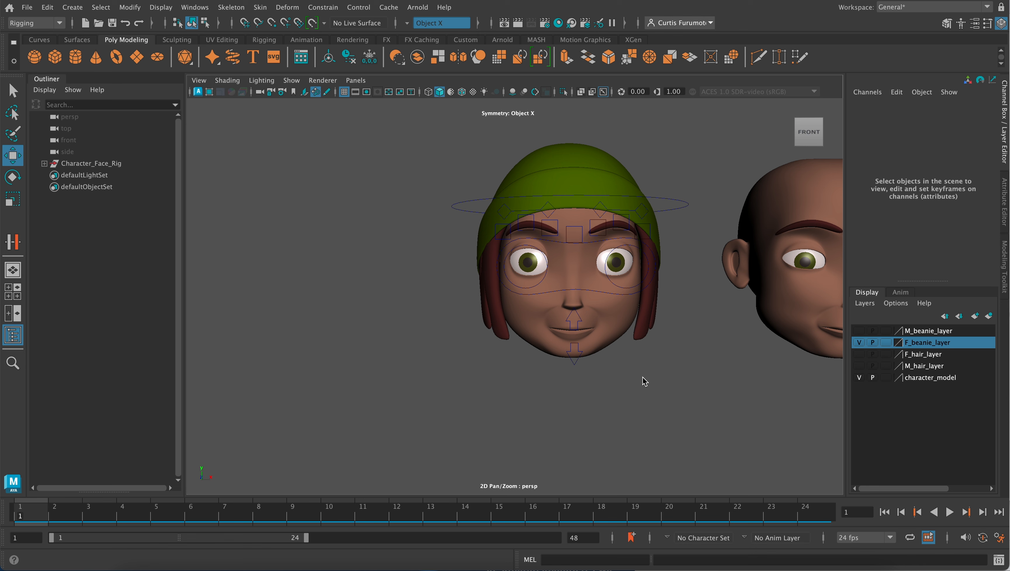
- Select the face mesh, expand its blendShape1 input, and raise blend_angry to 1
left_click(614, 330)
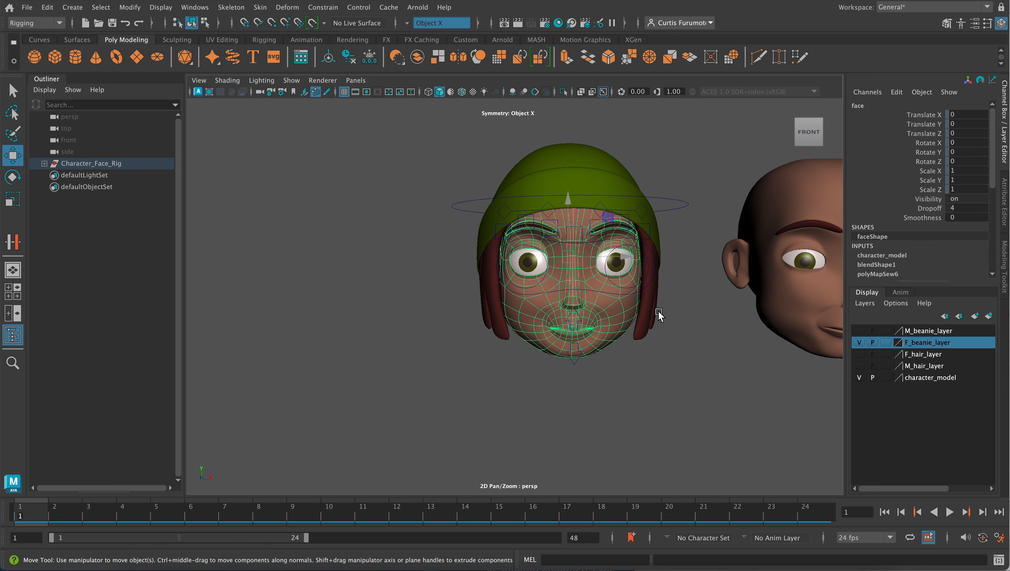
left_click(865, 264)
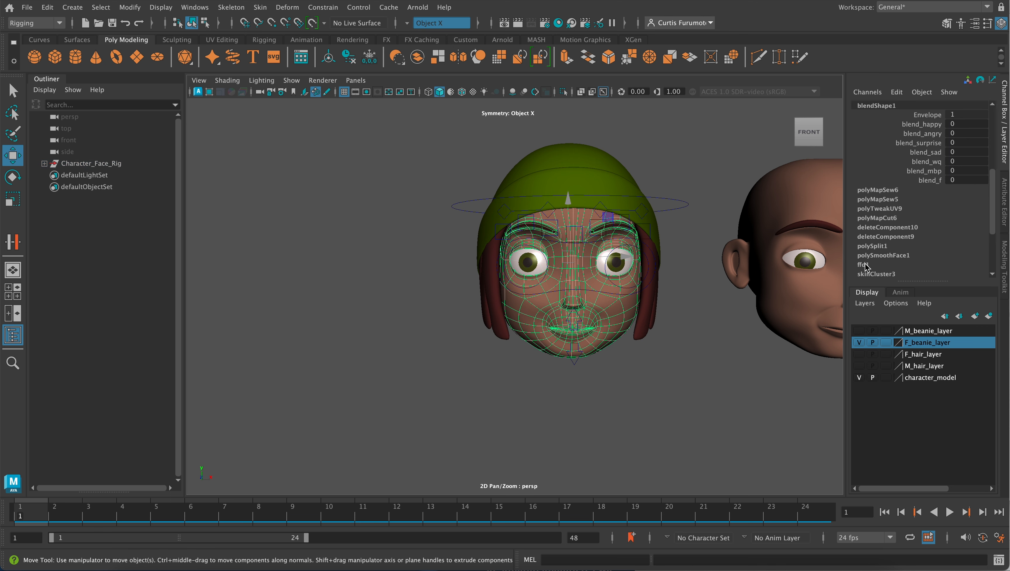
scroll(942, 179, "up", 2)
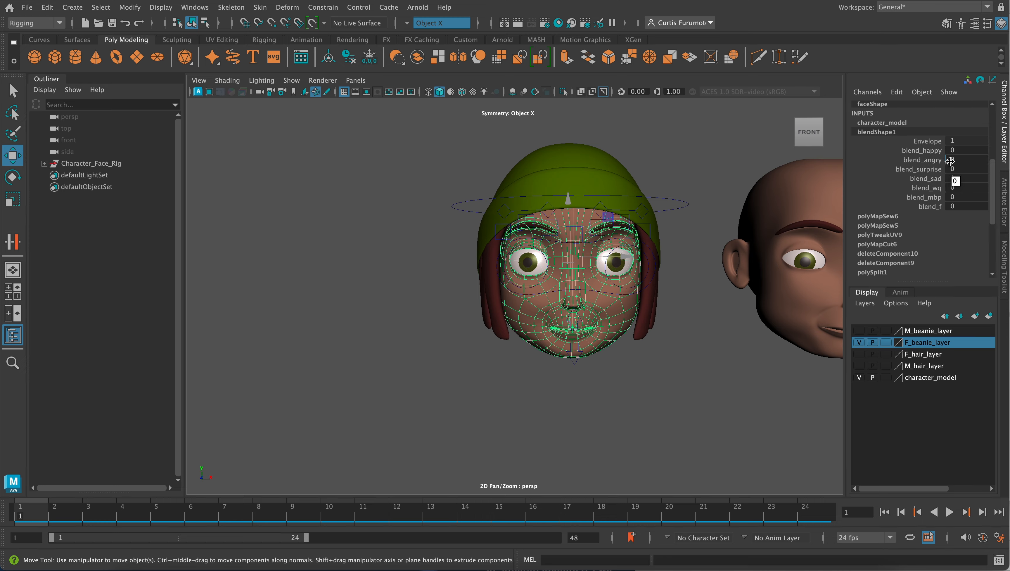
left_click_drag(949, 162, 988, 159)
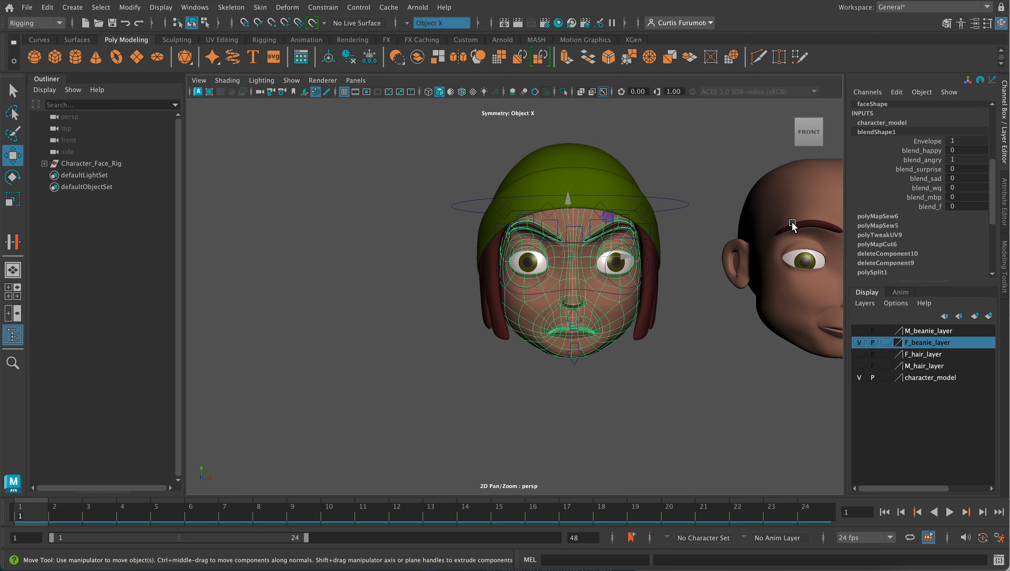
- Inspect the angry face up close from an angle and select the lower jaw control arrow below the chin
scroll(604, 304, "up", 2)
left_click(701, 294)
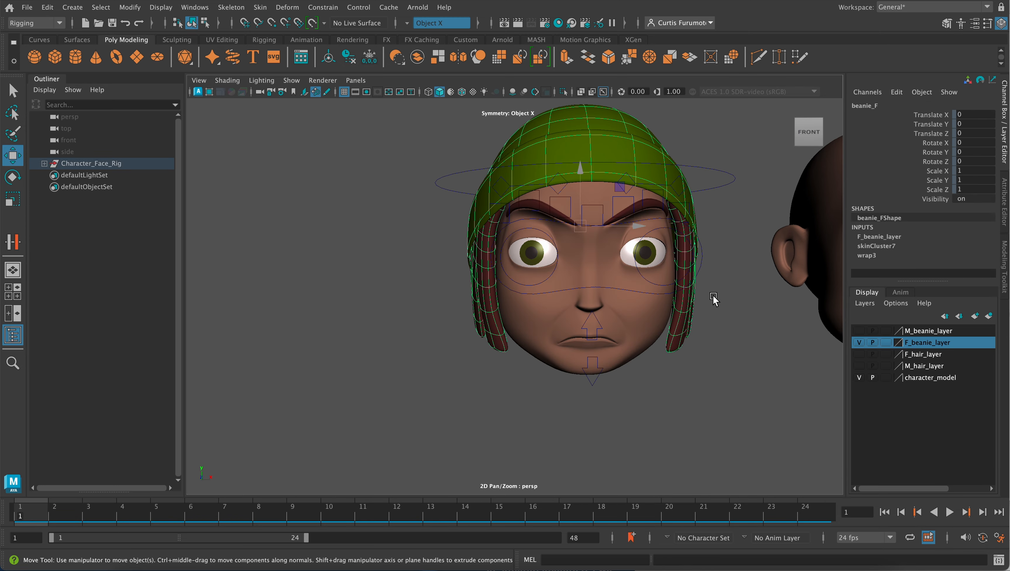
left_click_drag(713, 296, 649, 282, "alt")
left_click(686, 320)
left_click(643, 285)
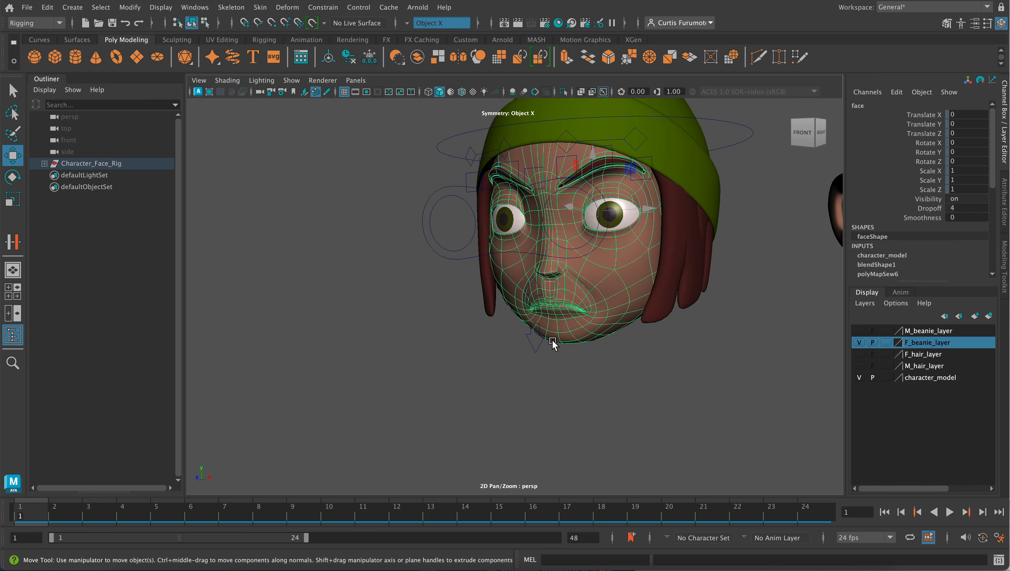
left_click(528, 355)
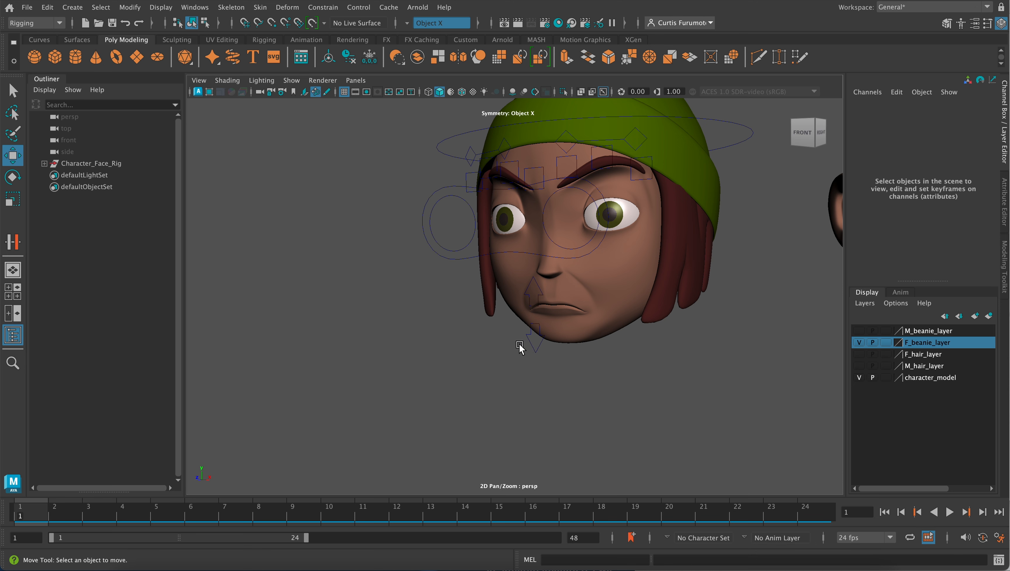
left_click_drag(521, 345, 540, 355)
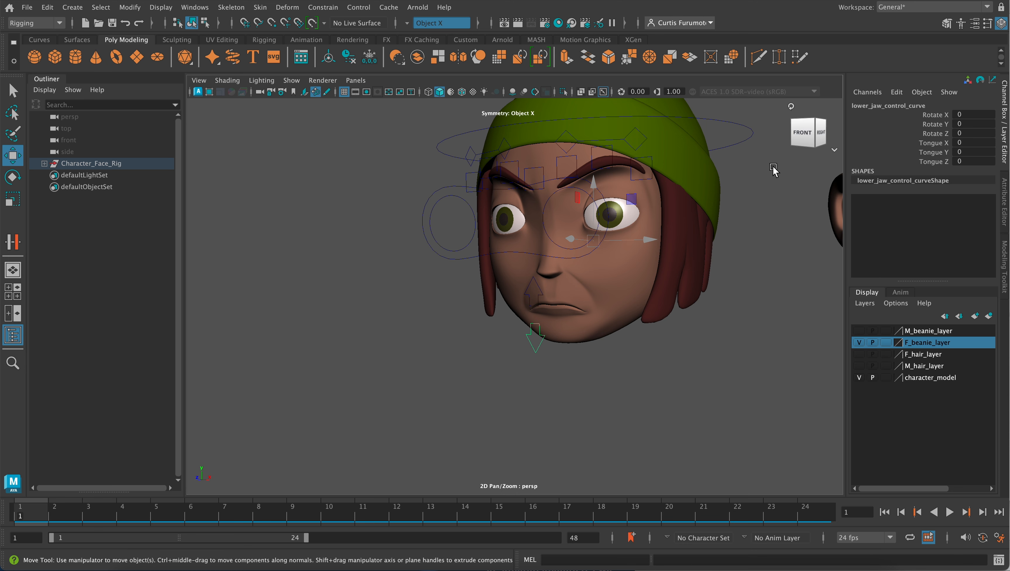
- Try rotating the lower jaw control about X to 72.057 and undo the last two changes
left_click(941, 116)
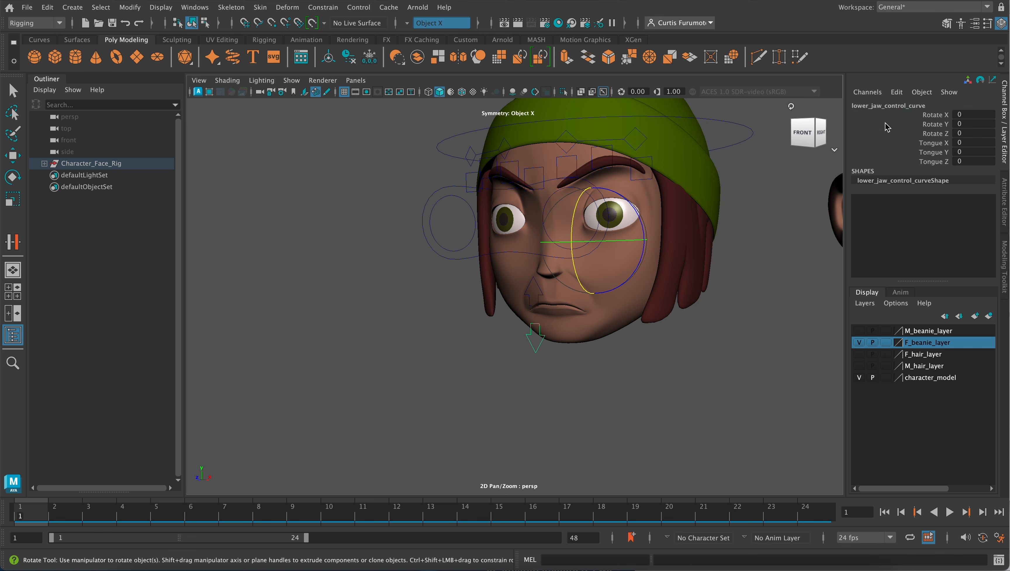
middle_click_drag(779, 168, 756, 217)
middle_click_drag(653, 260, 725, 209, "alt")
left_click_drag(725, 210, 651, 216, "alt")
left_click_drag(567, 191, 730, 211)
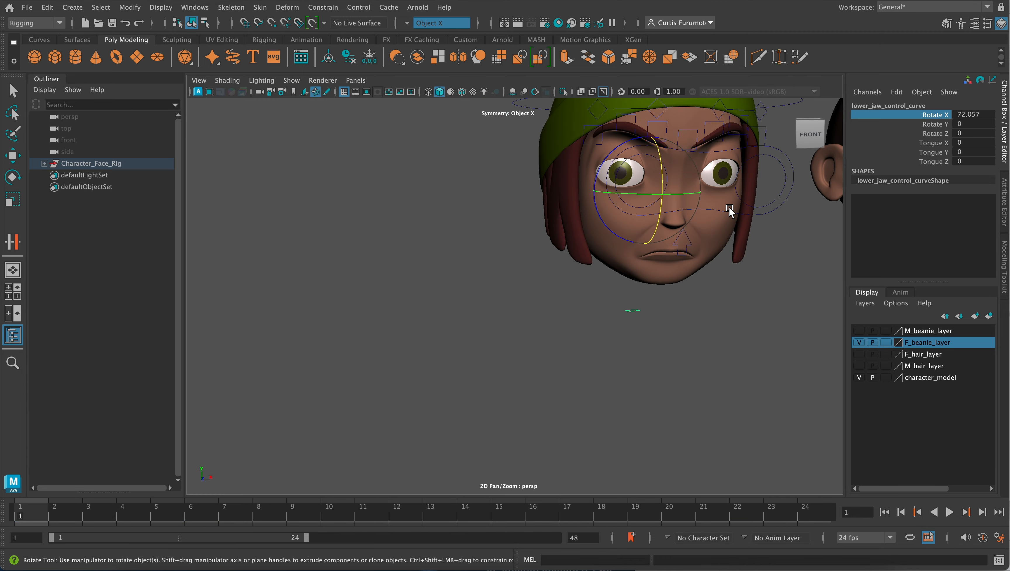
key("super+z")
key("super+z")
- Reset the lower jaw control's Rotate X to 0
left_click_drag(733, 264, 795, 198, "alt")
left_click(963, 114)
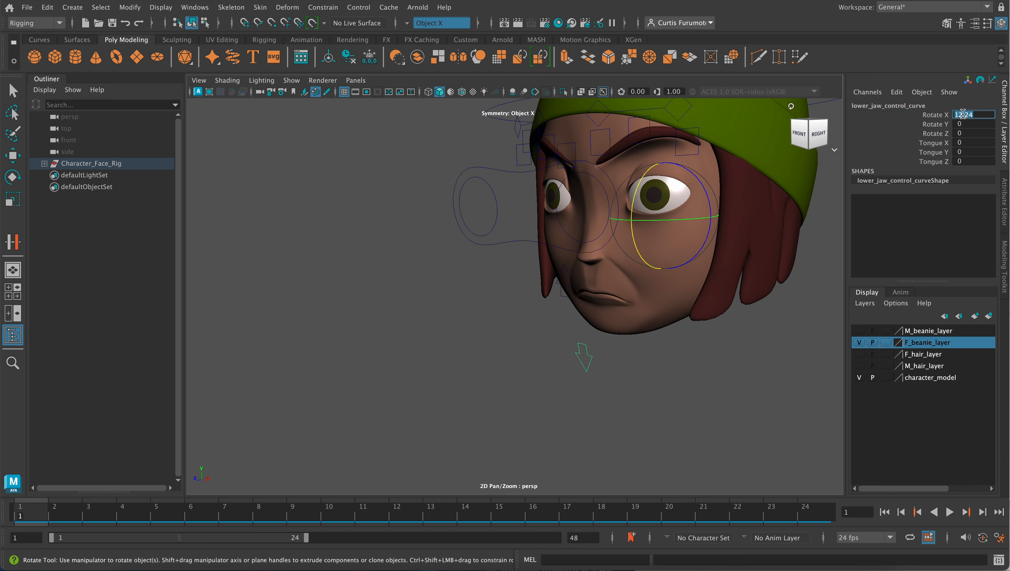
type("0")
key("Return")
left_click_drag(687, 229, 633, 256, "alt")
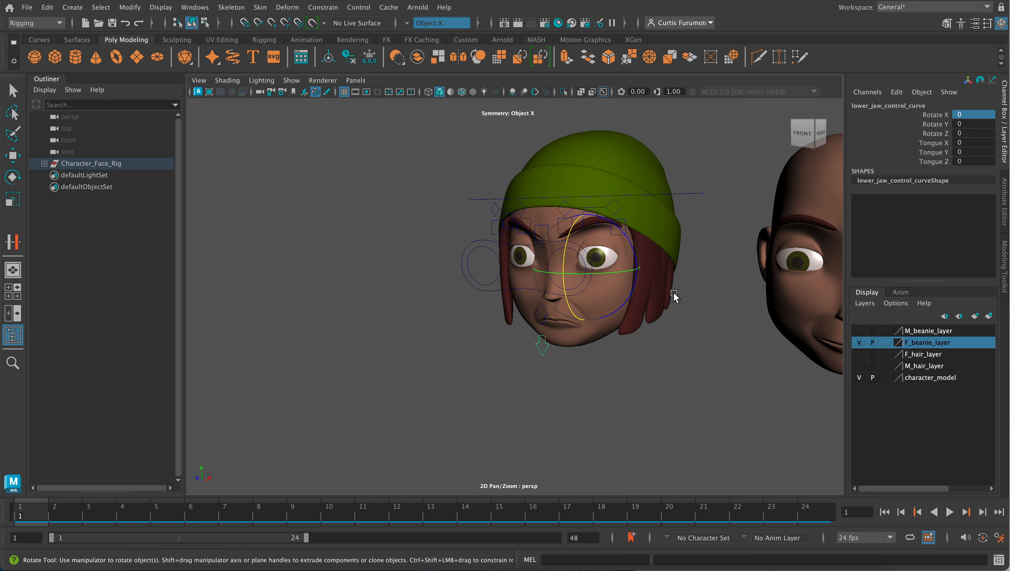
- Select the face mesh and open the complete list of its input operations
left_click(602, 324)
key("w")
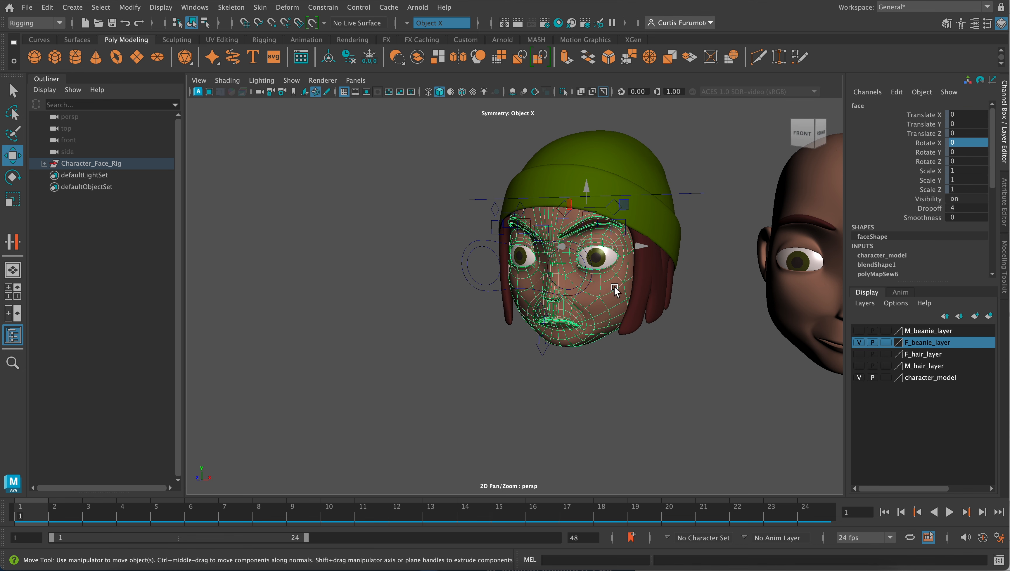
right_click(601, 294)
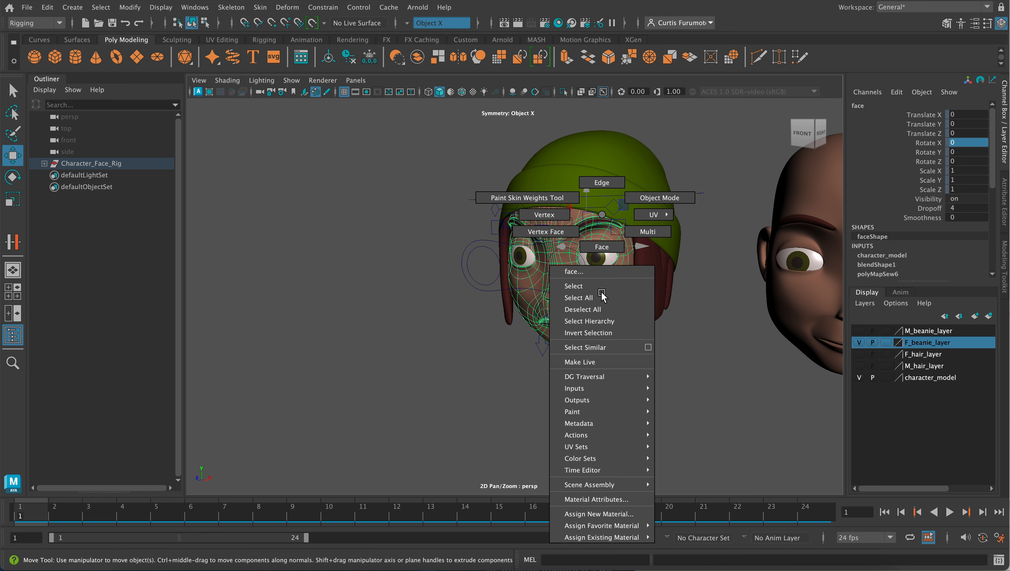
mouse_move(615, 388)
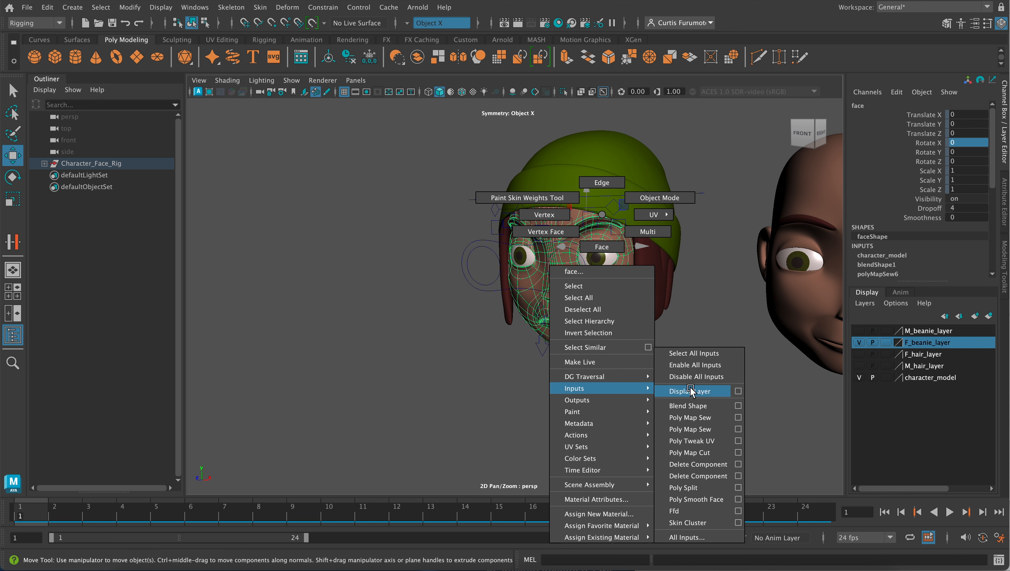
left_click(708, 536)
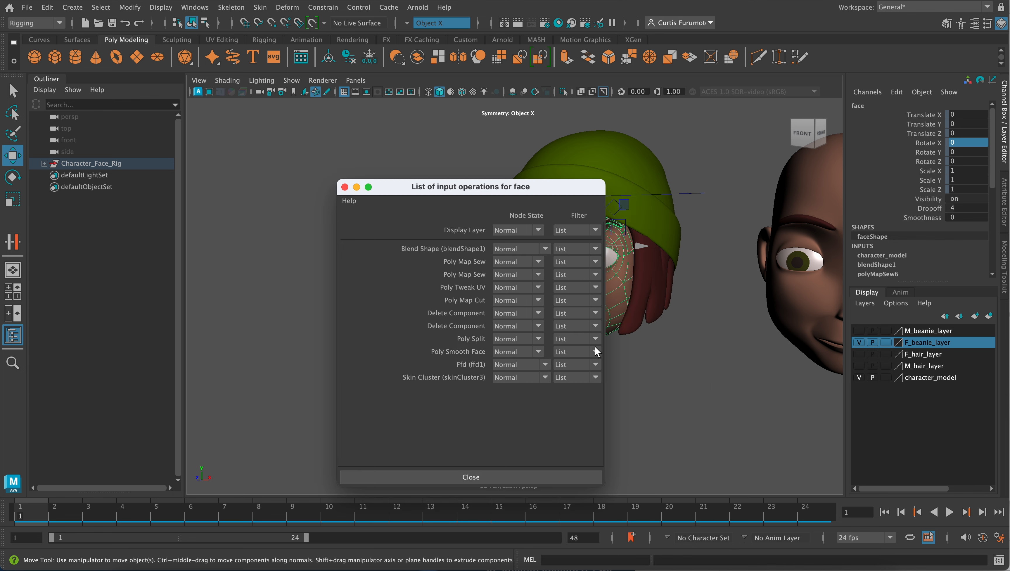
- Reorder the face's input operations so blendShape1 sits below skinCluster3, then close the list
left_click_drag(483, 193, 358, 142)
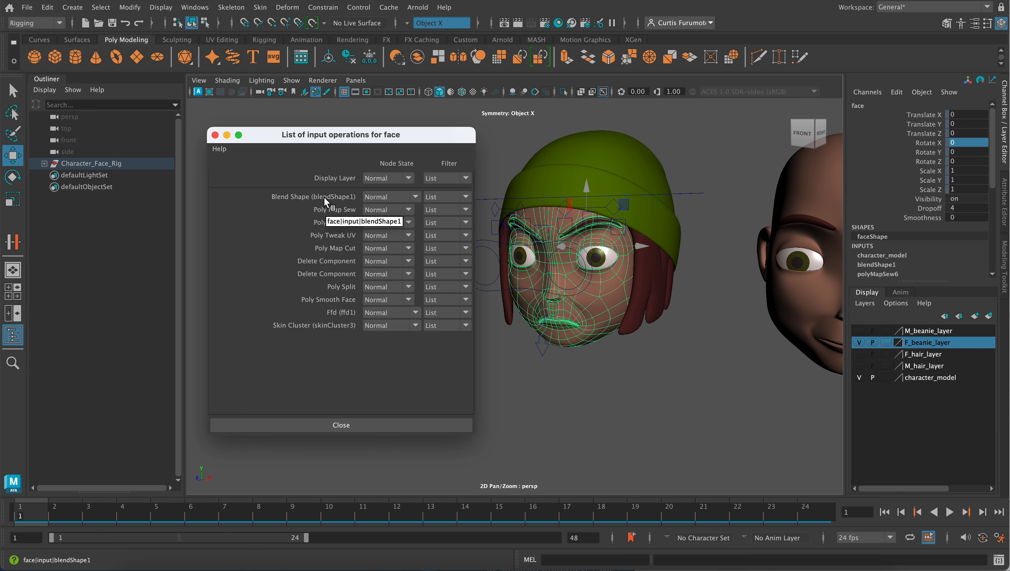
middle_click_drag(324, 196, 344, 325)
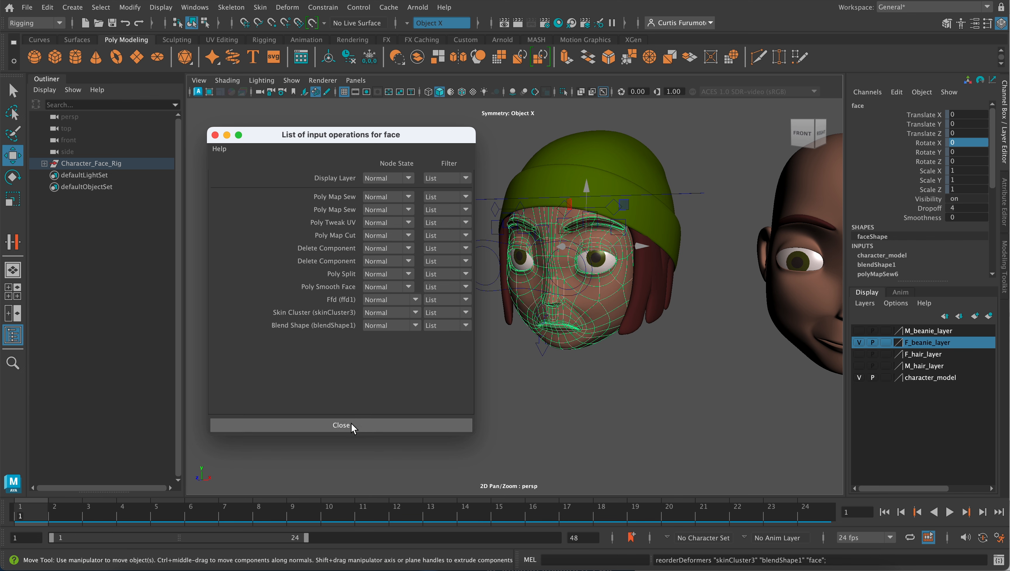
left_click(342, 425)
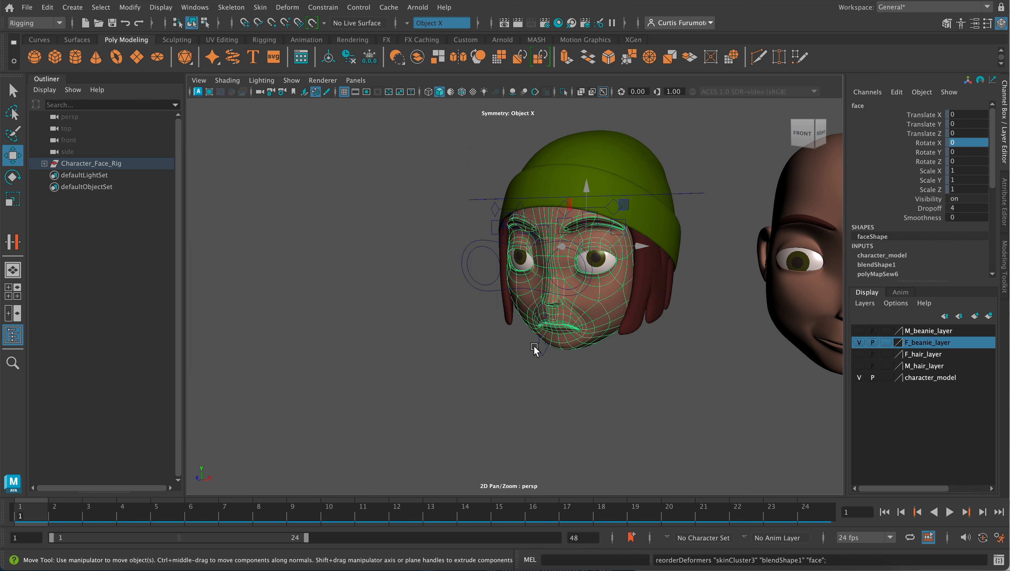
- Rotate the lower jaw control about X to 18 and check the opened mouth from the front and from below
left_click(541, 359)
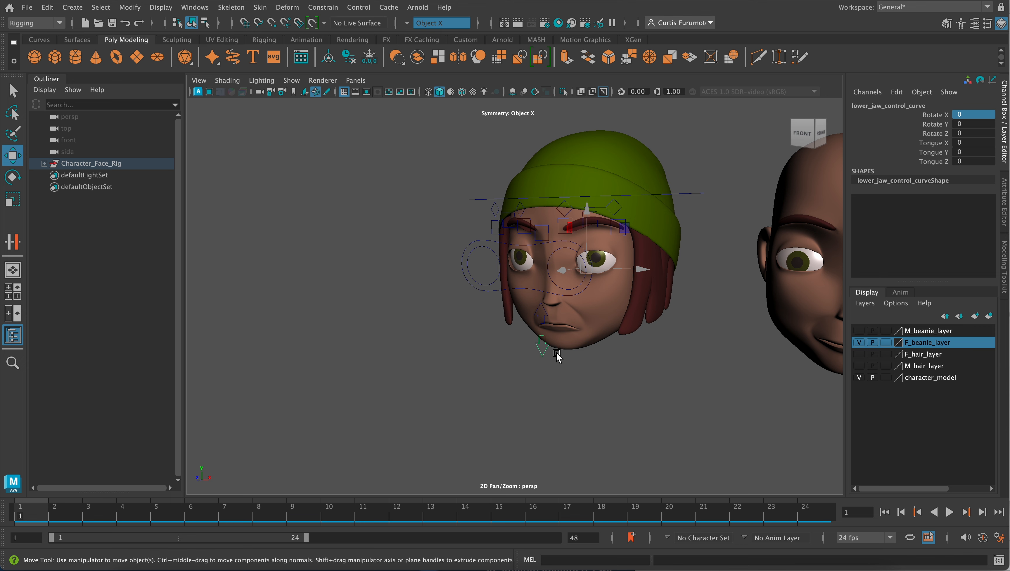
left_click(934, 116)
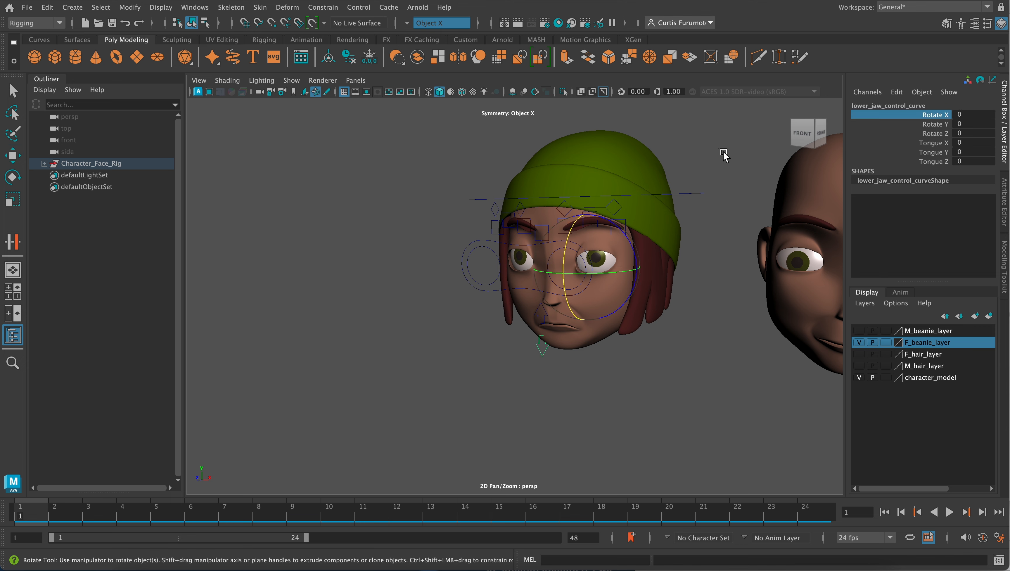
mouse_move(726, 153)
middle_mouse_down()
mouse_move(740, 148)
mouse_move(714, 151)
mouse_move(742, 151)
mouse_move(725, 152)
middle_mouse_up()
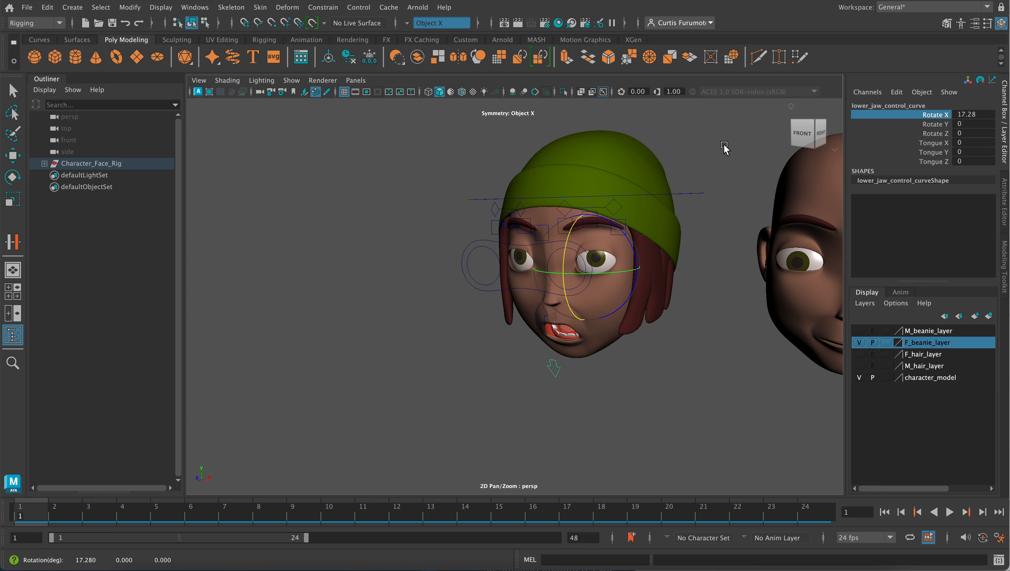
left_click_drag(616, 187, 633, 183, "alt")
scroll(631, 182, "up", 4)
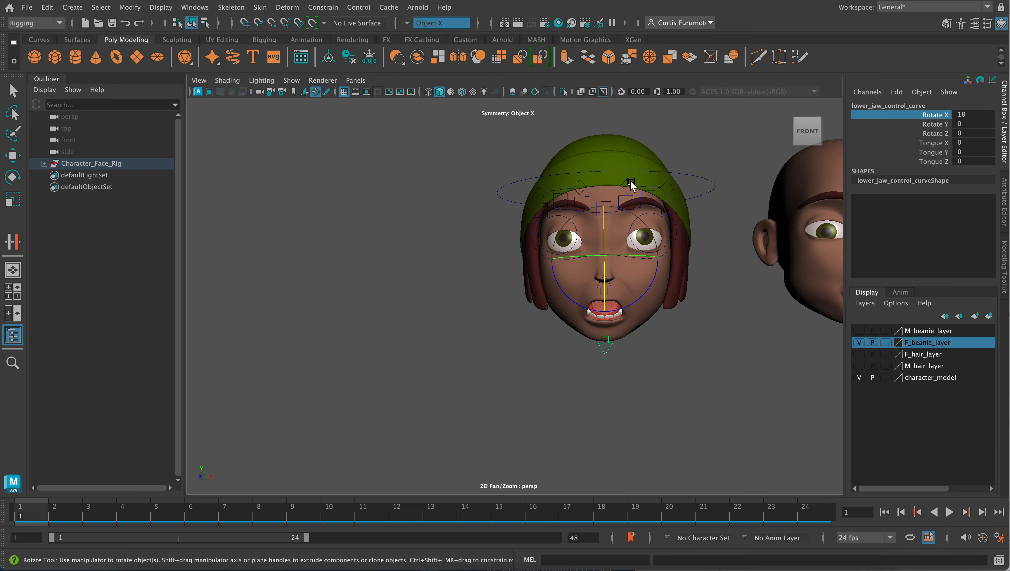
middle_click_drag(641, 163, 614, 167, "alt")
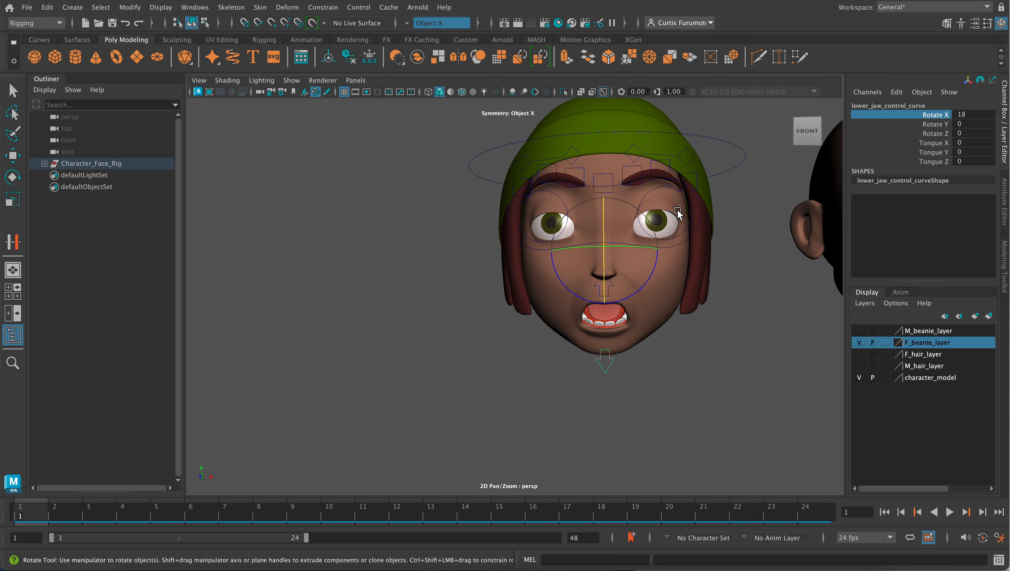
left_click_drag(638, 214, 626, 226, "alt")
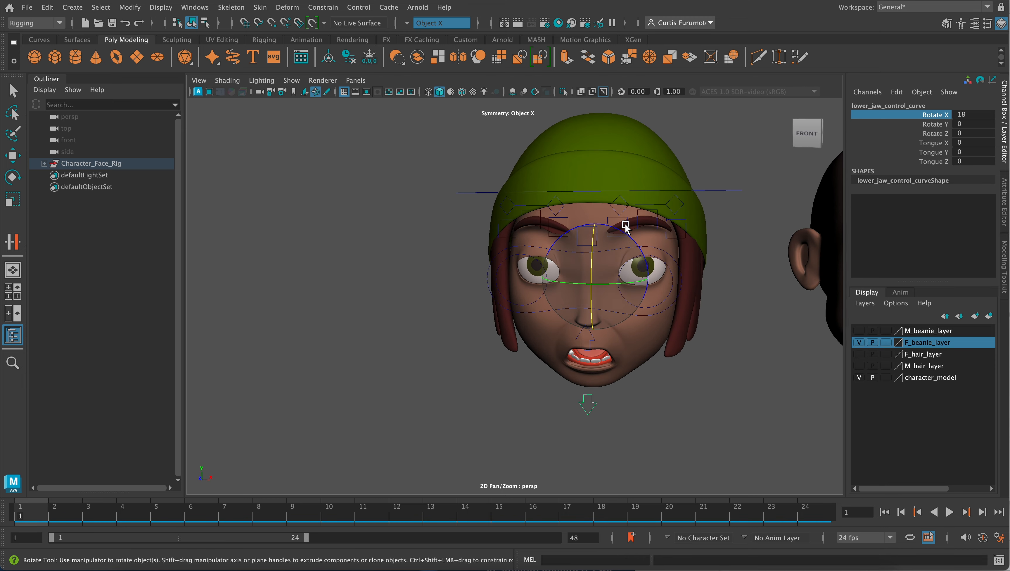
- Rotate the character's left brow control about Z to about 27 degrees and lower it slightly toward the eye
left_click(639, 205)
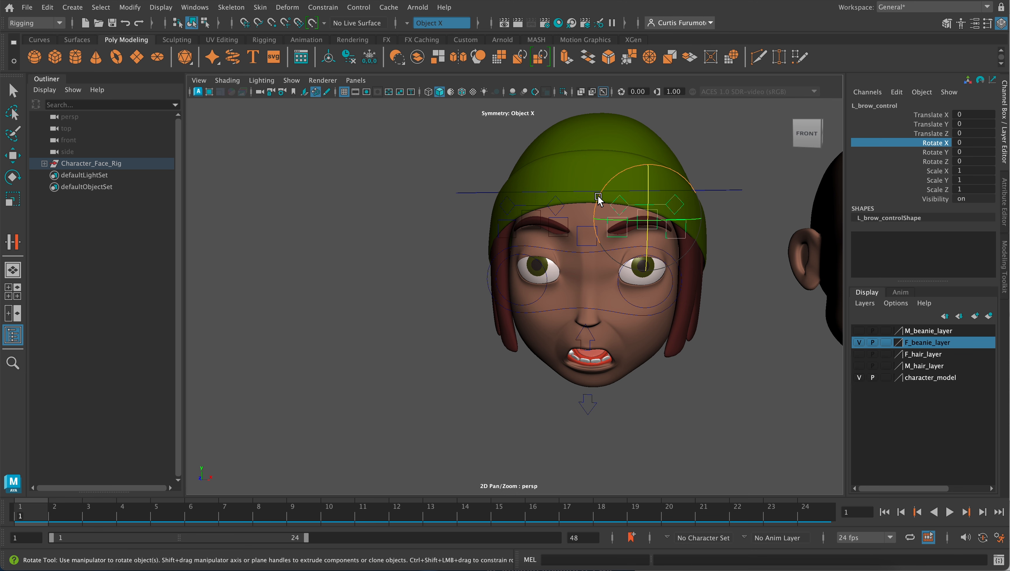
left_click_drag(598, 197, 606, 221)
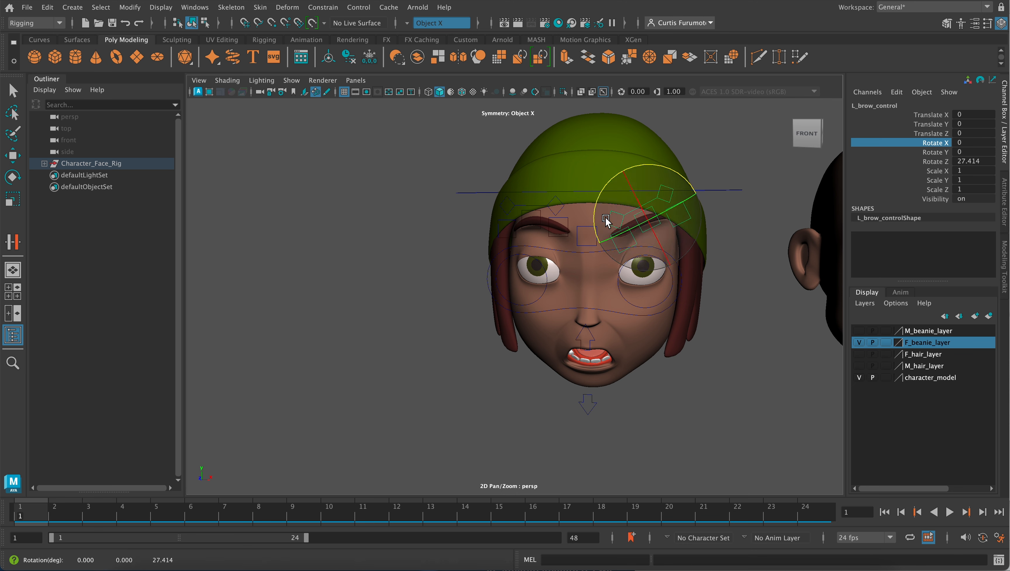
key("w")
left_click_drag(647, 165, 647, 178)
left_click_drag(706, 231, 645, 214)
- Select the character's right brow control and rotate it about Z to -29.068, undoing the stray rotations
left_click(593, 172)
left_click(596, 171)
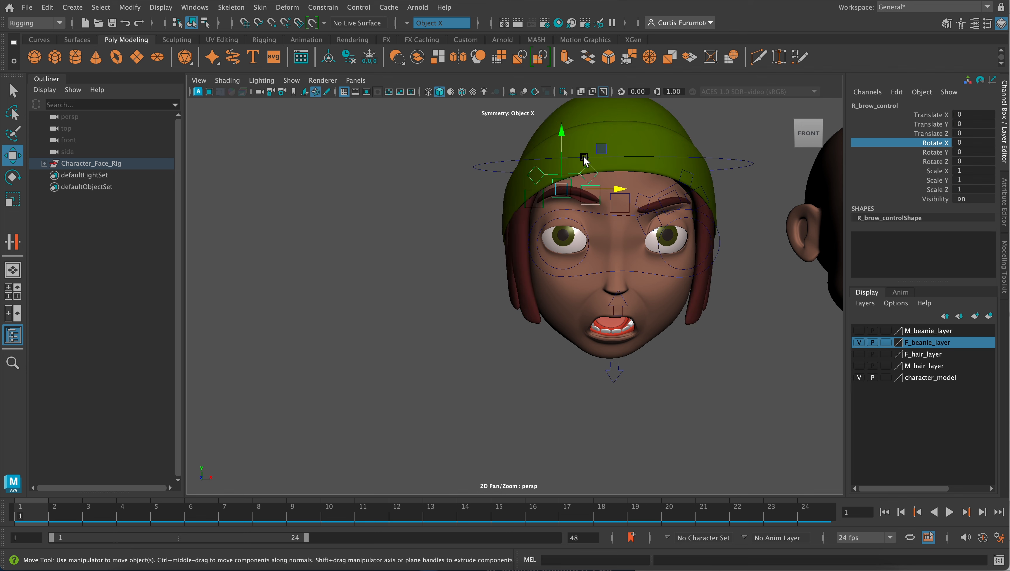
key("e")
left_click_drag(608, 208, 597, 223)
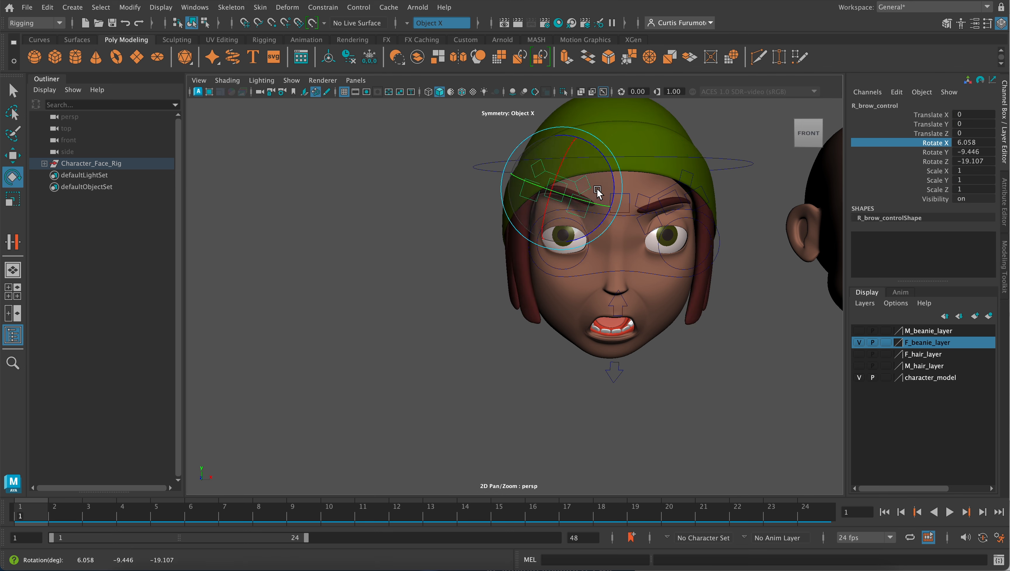
key("ctrl+z")
left_click_drag(608, 209, 561, 245)
key("ctrl+z")
key("ctrl+z")
- Shift the right brow control to Translate X 0.044 and Translate Y -0.181, then clear the selection
key("w")
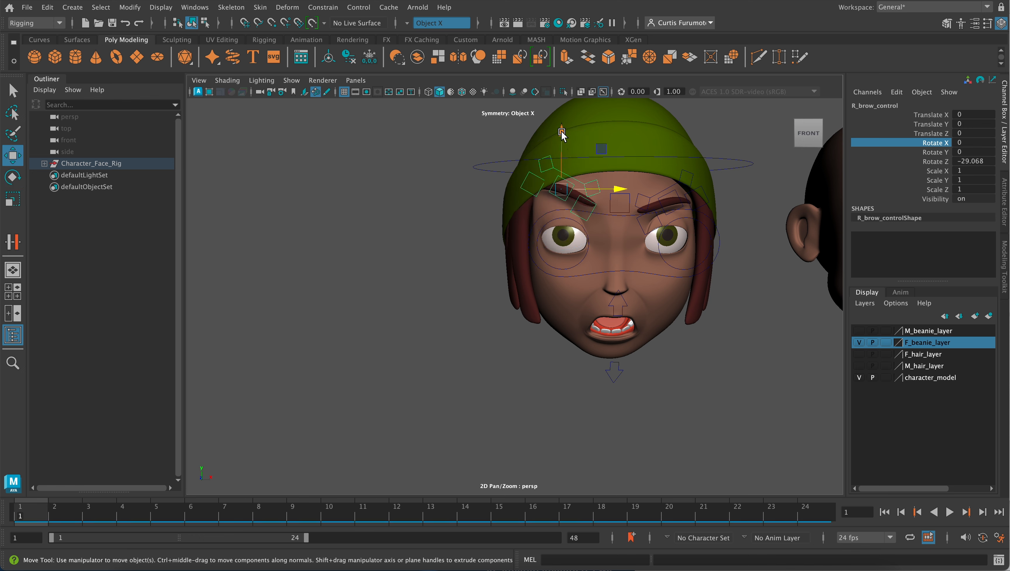
left_click_drag(562, 133, 562, 145)
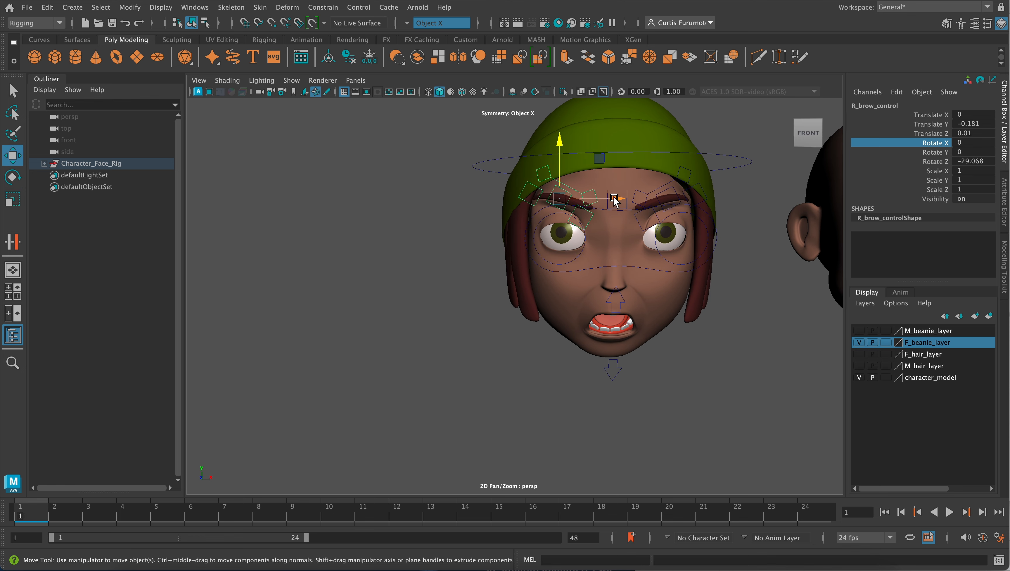
left_click_drag(617, 201, 619, 202)
middle_click_drag(618, 280, 598, 243, "alt")
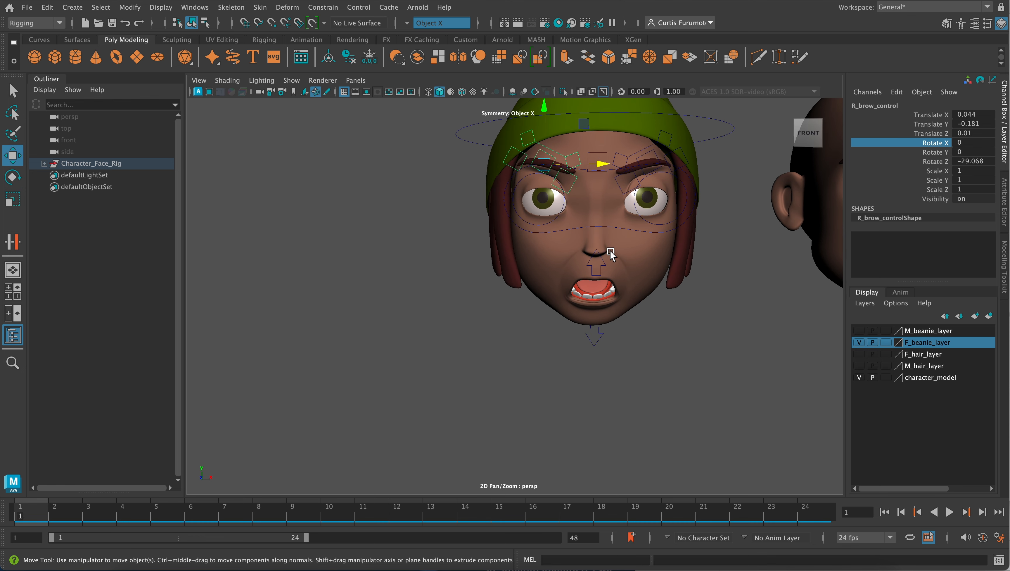
right_click_drag(609, 214, 648, 205)
left_click(633, 248)
left_click(527, 301)
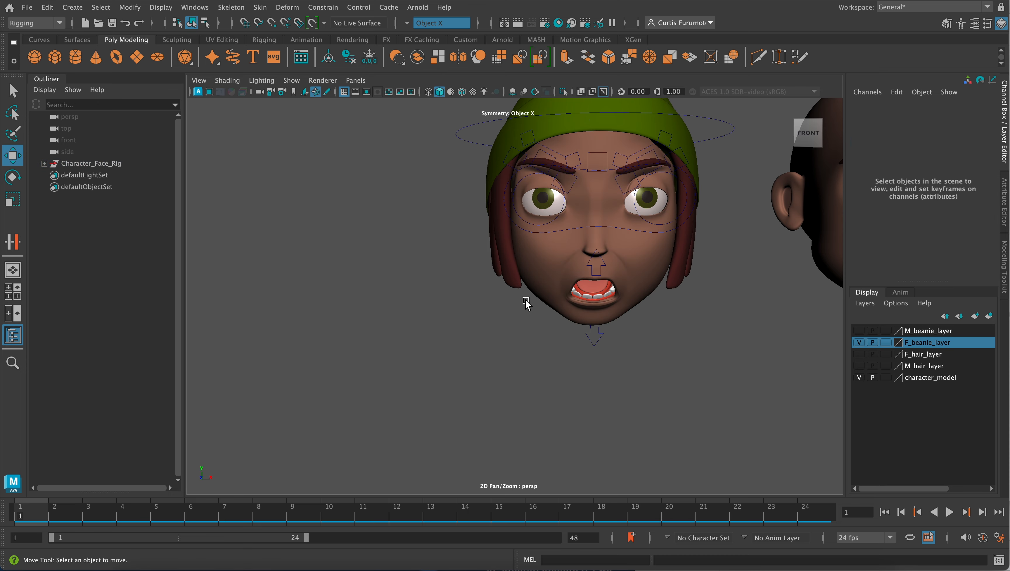
- Try moving the eye controls to X -0.28, Y -0.14, Z 0.13 and undo the move
left_click_drag(526, 302, 485, 218, "alt")
left_click(417, 167)
left_click_drag(545, 232, 588, 246, "alt")
left_click_drag(546, 218, 595, 229, "alt")
scroll(594, 233, "down", 3)
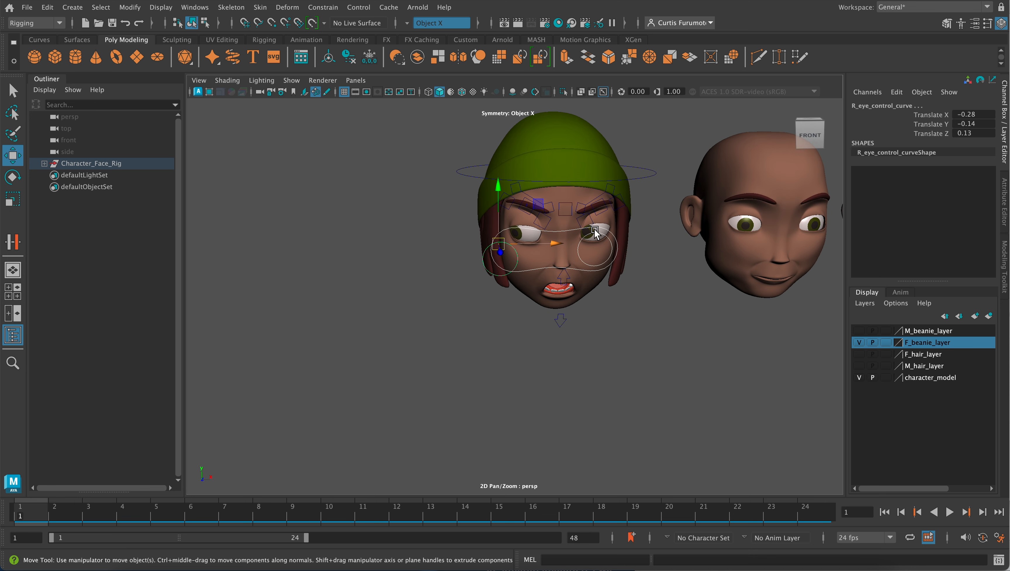
left_click_drag(582, 274, 584, 251, "alt")
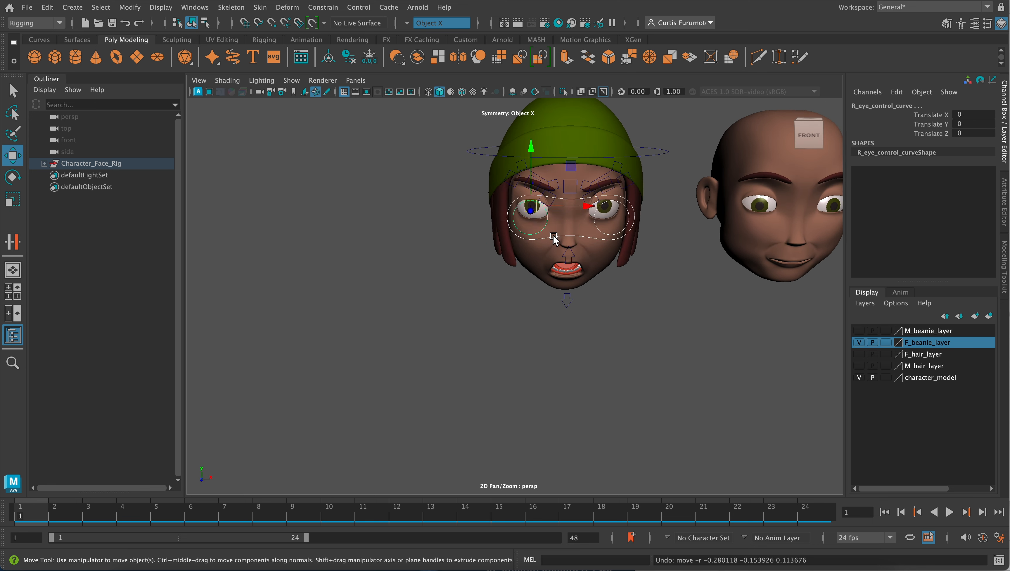
- Select the face mesh and inspect the angry open-mouthed expression from the front and from below
left_click(549, 238)
left_click_drag(602, 230, 569, 229, "alt")
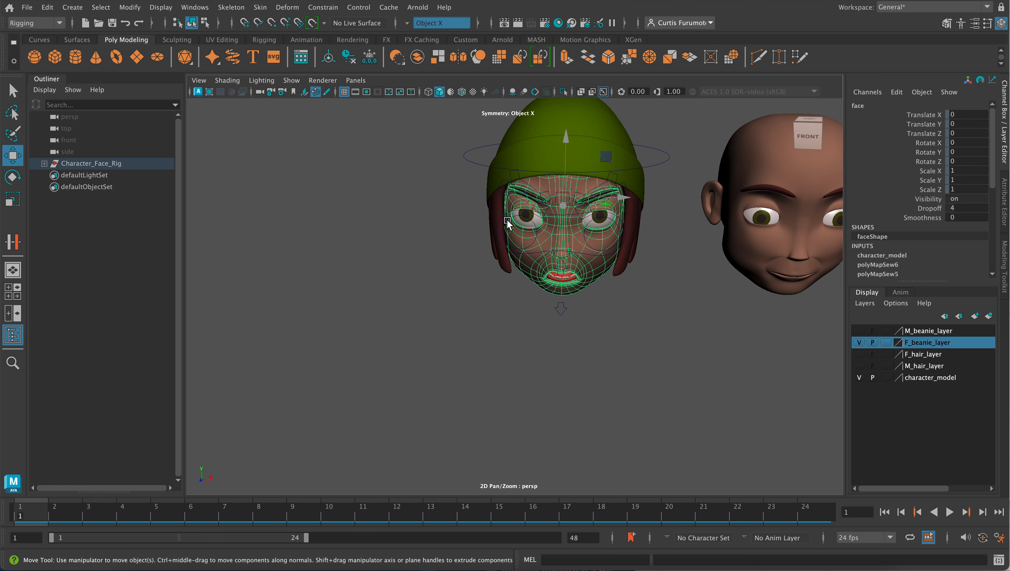
left_click(499, 214)
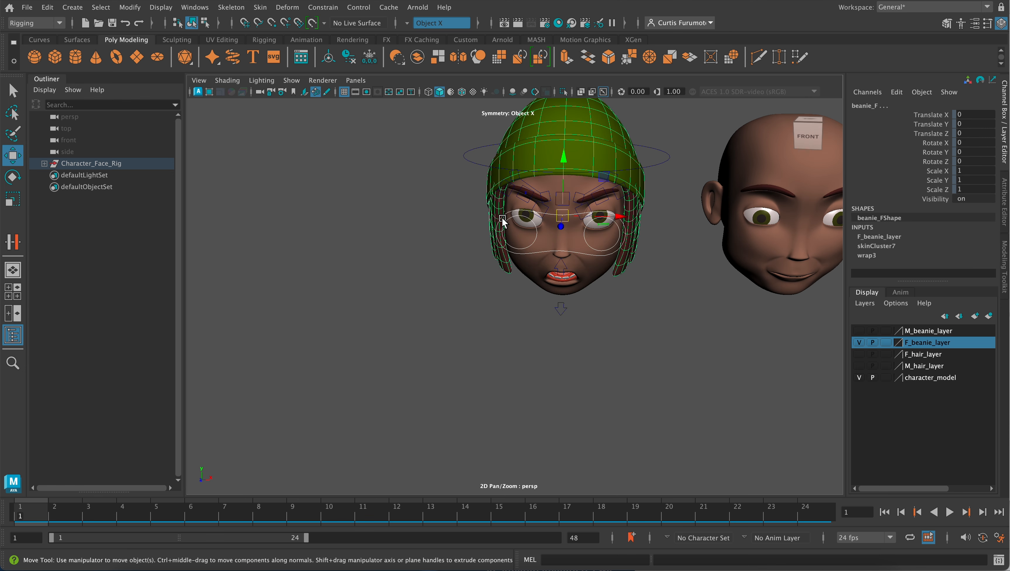
left_click(581, 256)
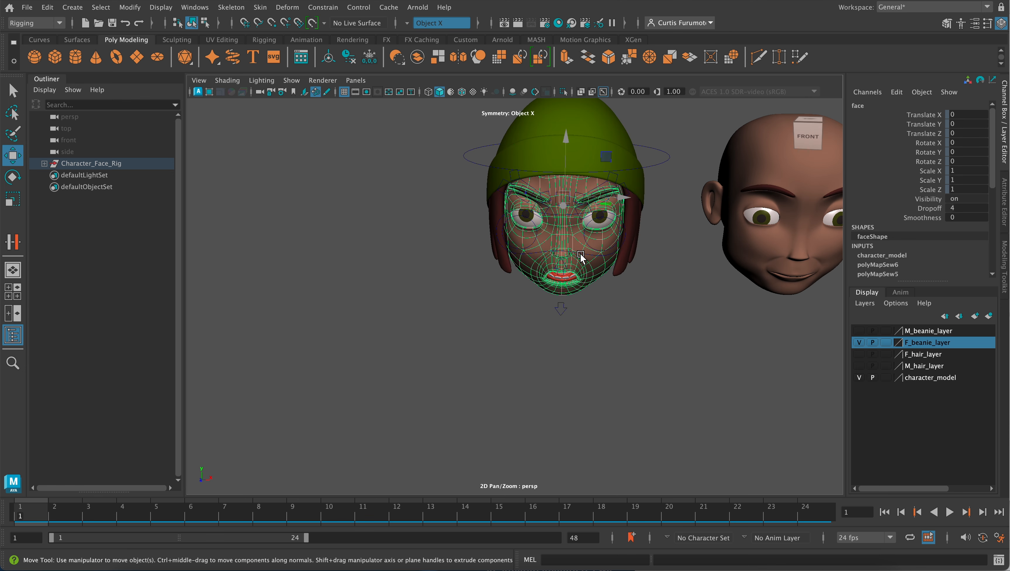
scroll(581, 256, "up", 5)
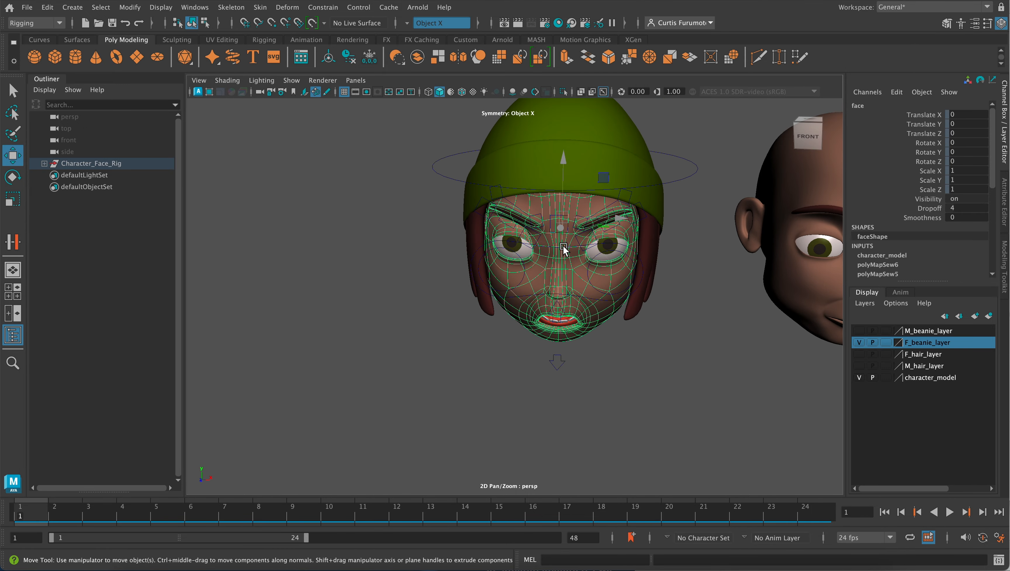
mouse_move(563, 248)
left_mouse_down("alt")
mouse_move(552, 234)
mouse_move(565, 247)
left_mouse_up("alt")
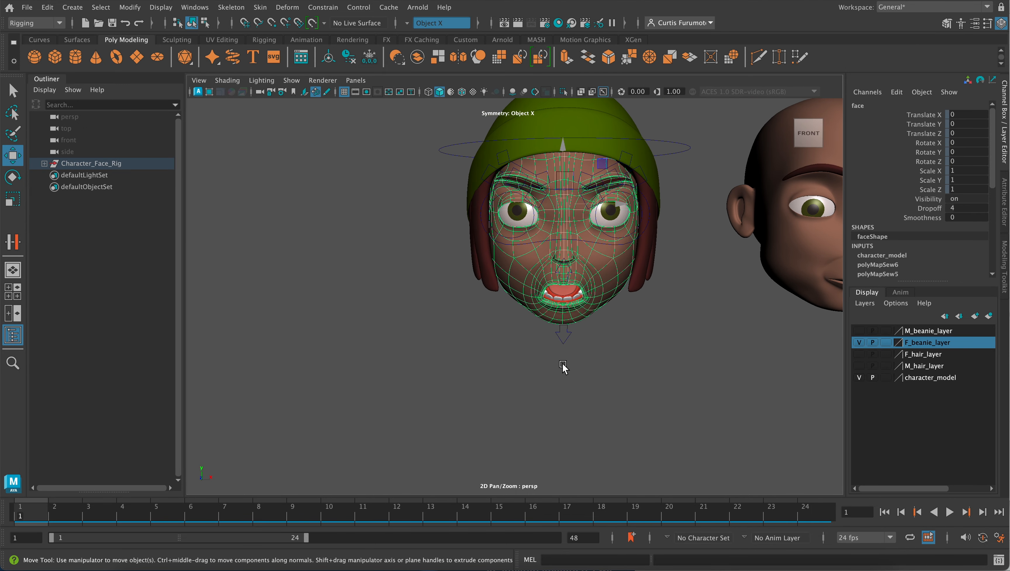
- Select the lower jaw control and set its Rotate X to 0 to close the mouth
left_click(557, 338)
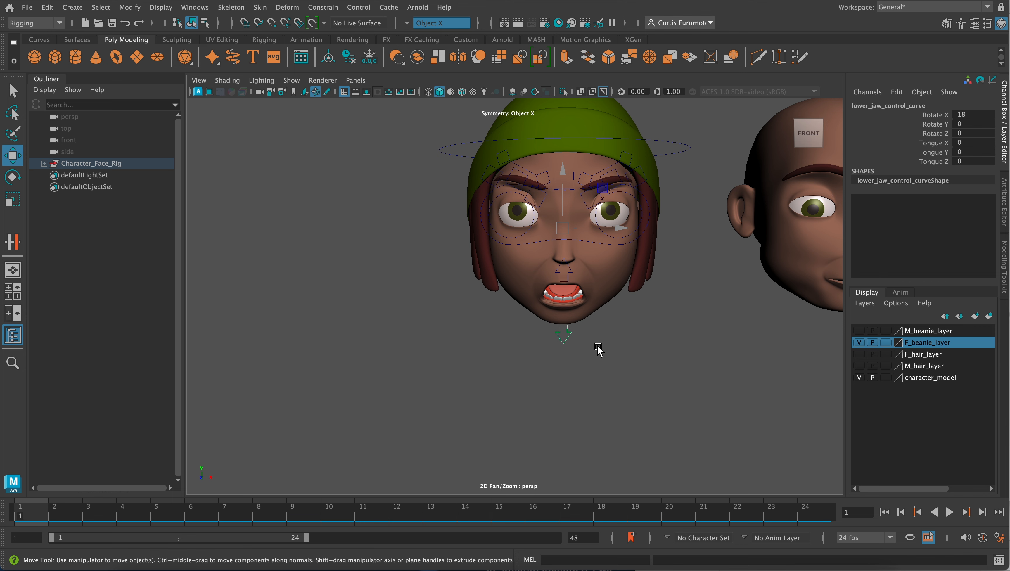
double_click(963, 114)
type("0")
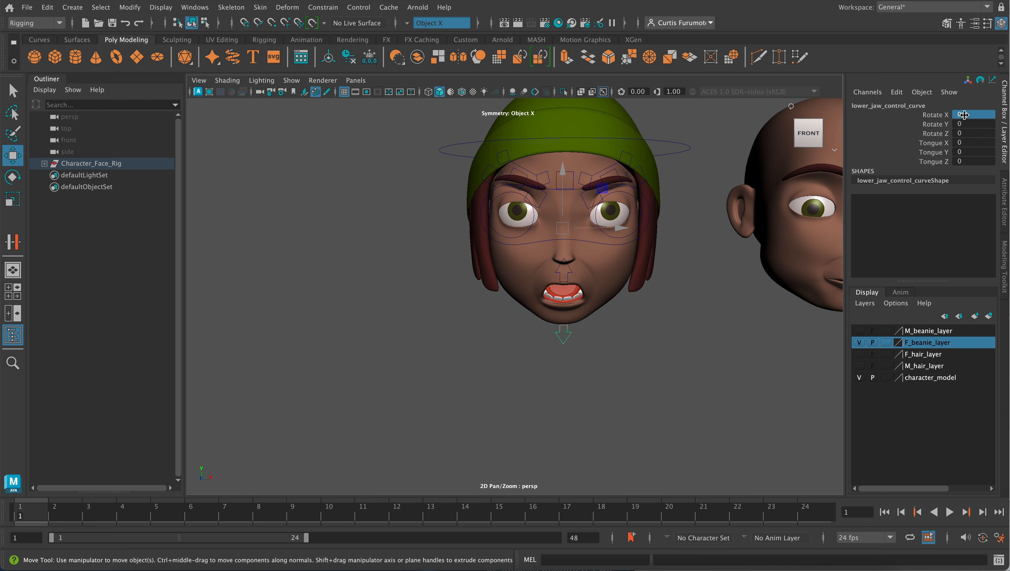
key("Return")
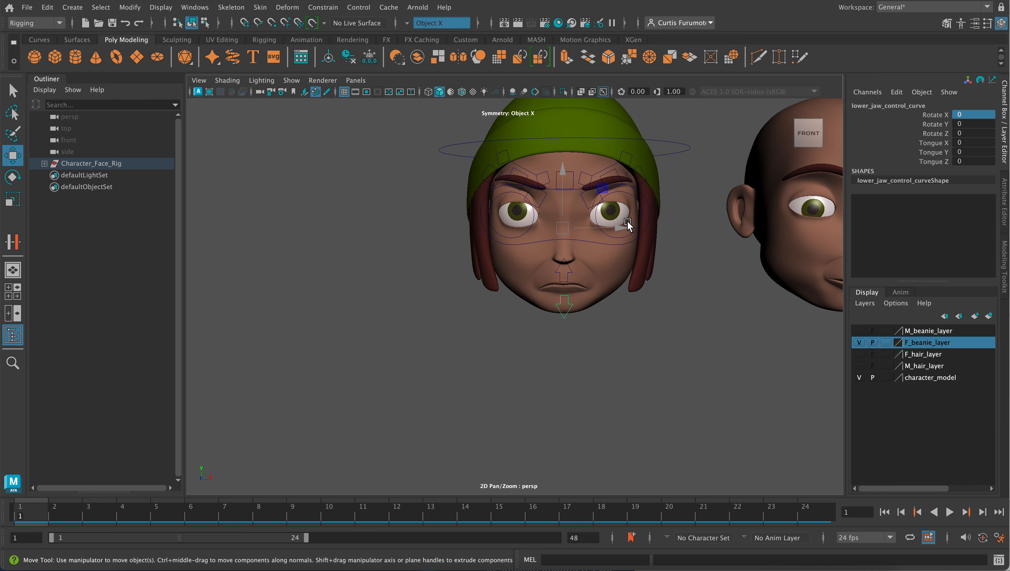
- Reset the left brow control by setting its Translate X, Y and Z and its Rotate Z to 0
left_click_drag(608, 205, 605, 209, "alt")
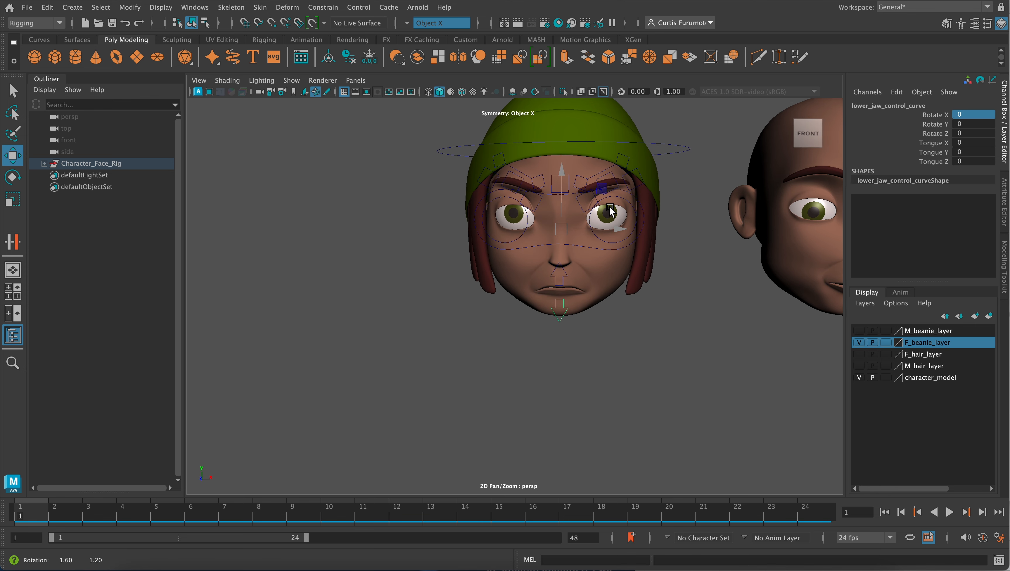
left_click(616, 161)
left_click(608, 172)
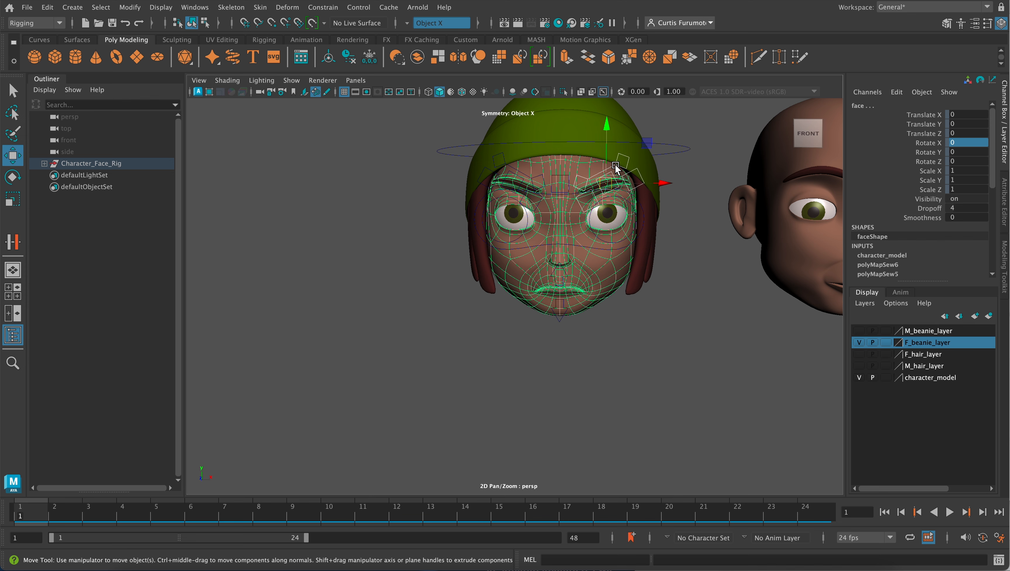
left_click(615, 166)
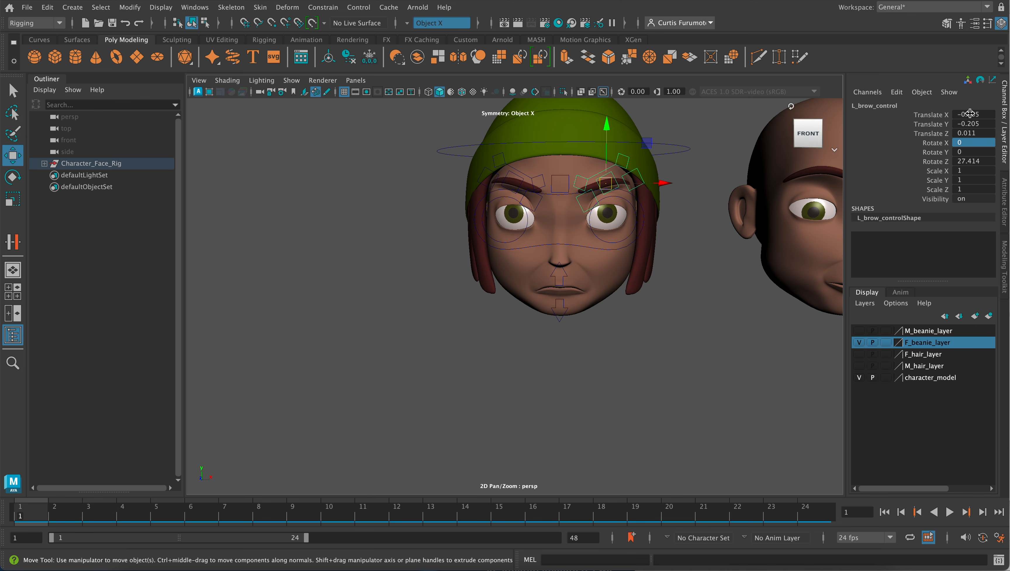
left_click_drag(969, 114, 970, 138)
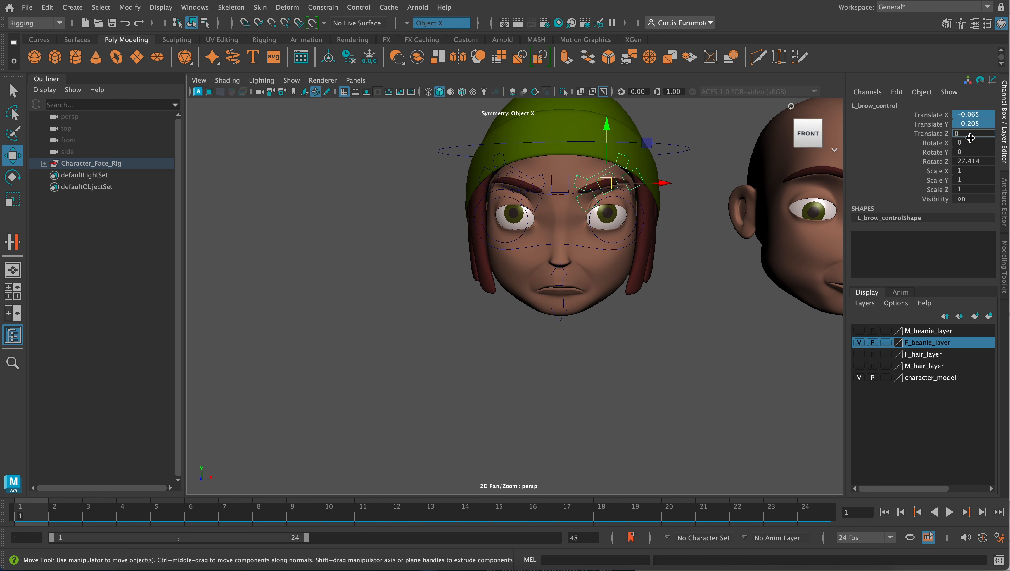
key("Return")
double_click(985, 160)
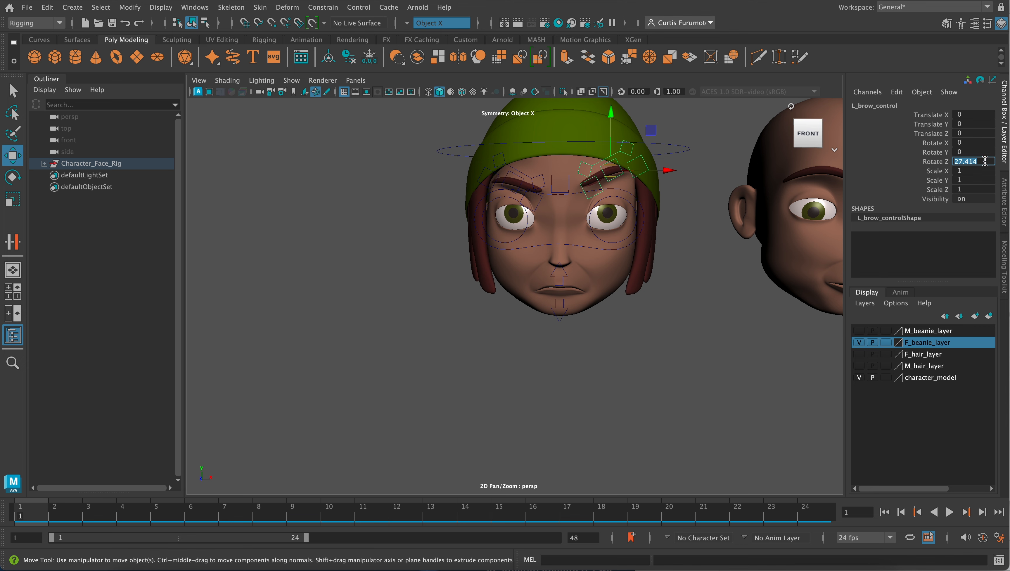
type("0")
key("Return")
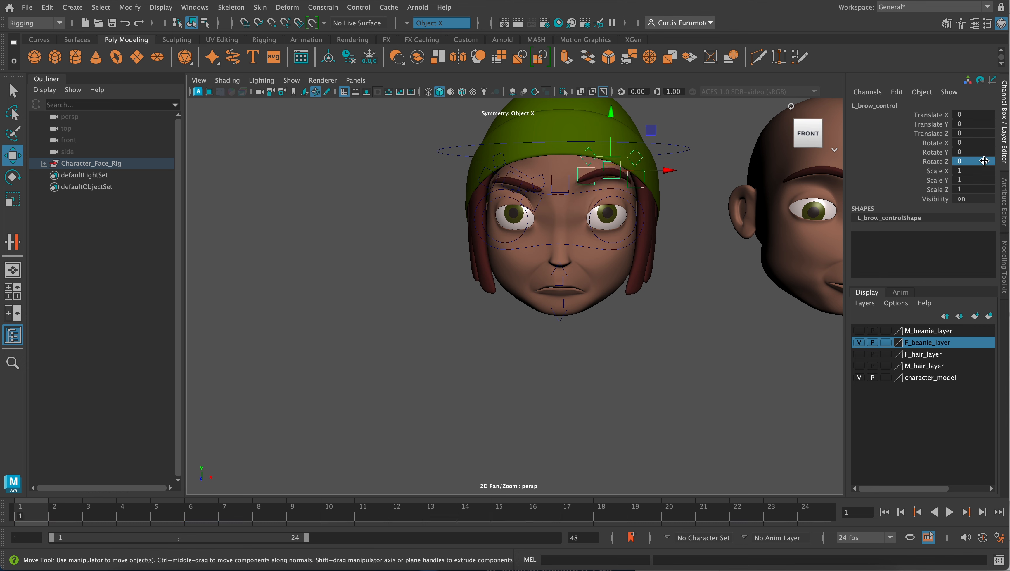
- Reset the right brow control by setting its Translate X, Y and Z and its Rotate Z to 0
left_click(535, 178)
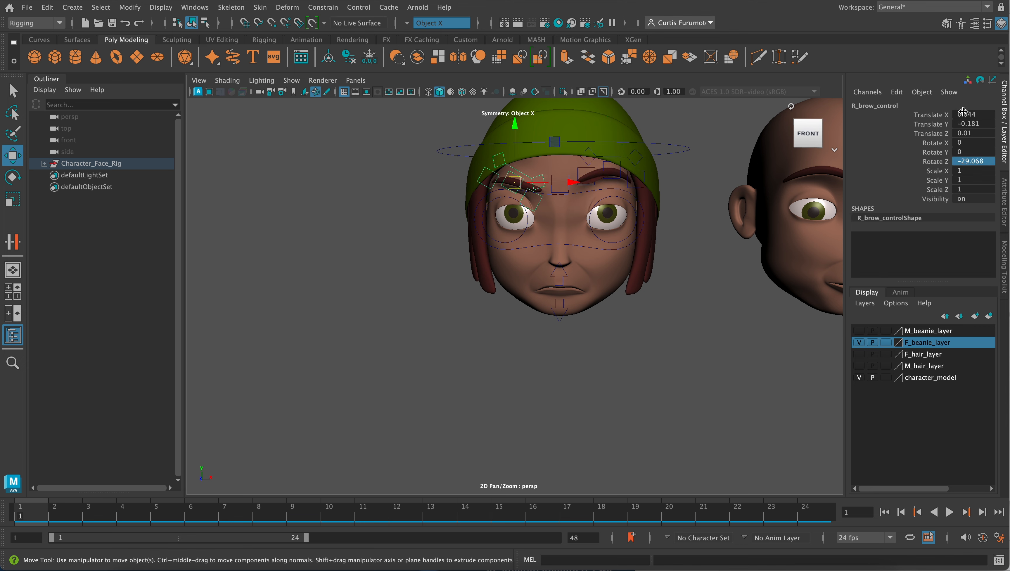
left_click_drag(964, 113, 965, 132)
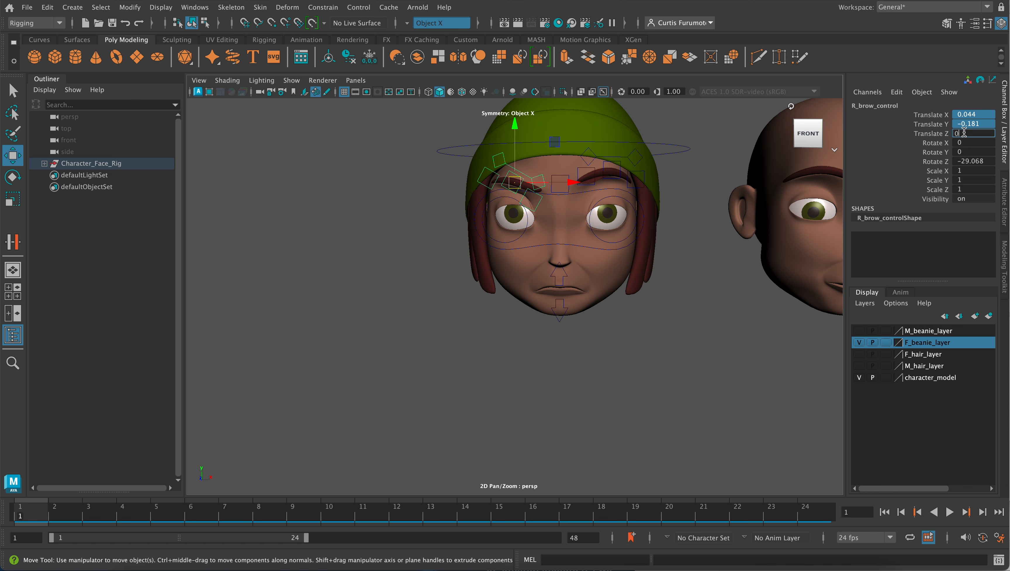
key("Return")
double_click(978, 161)
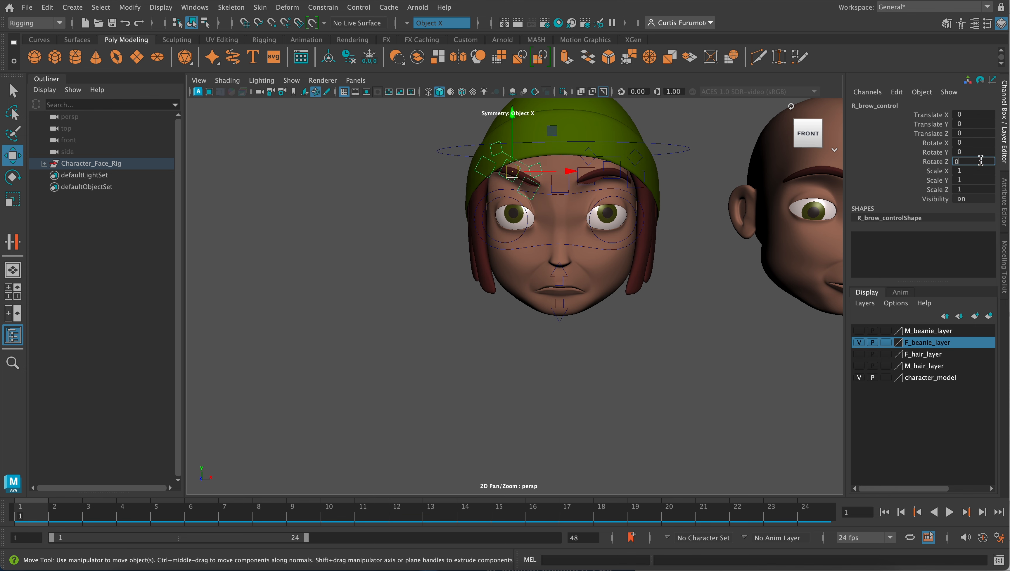
key("Return")
- Inspect the frowning face with its reset brows from the side and the front, with nothing selected
scroll(719, 315, "down", 3)
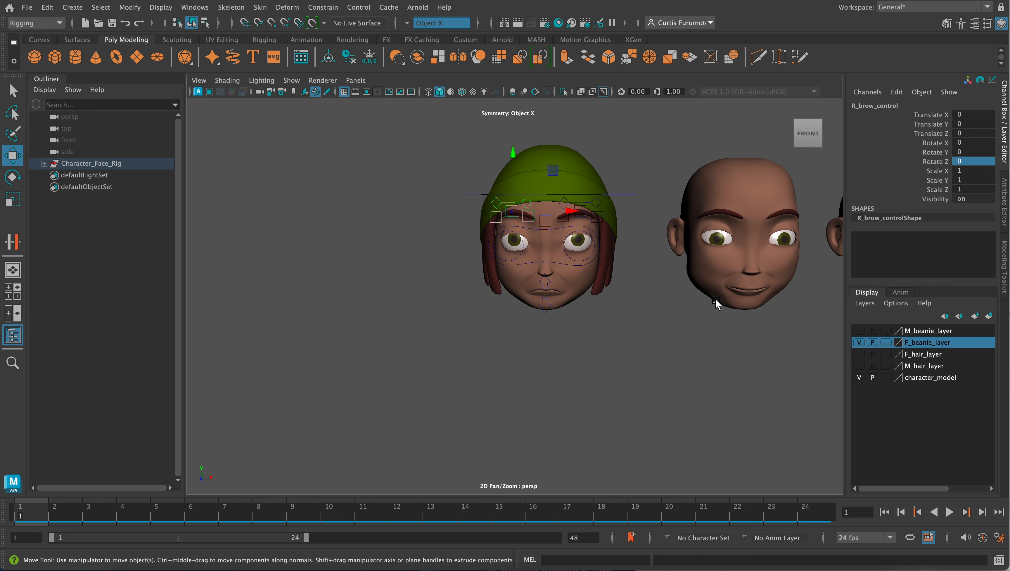
scroll(715, 304, "up", 5)
left_click_drag(661, 277, 615, 268, "alt")
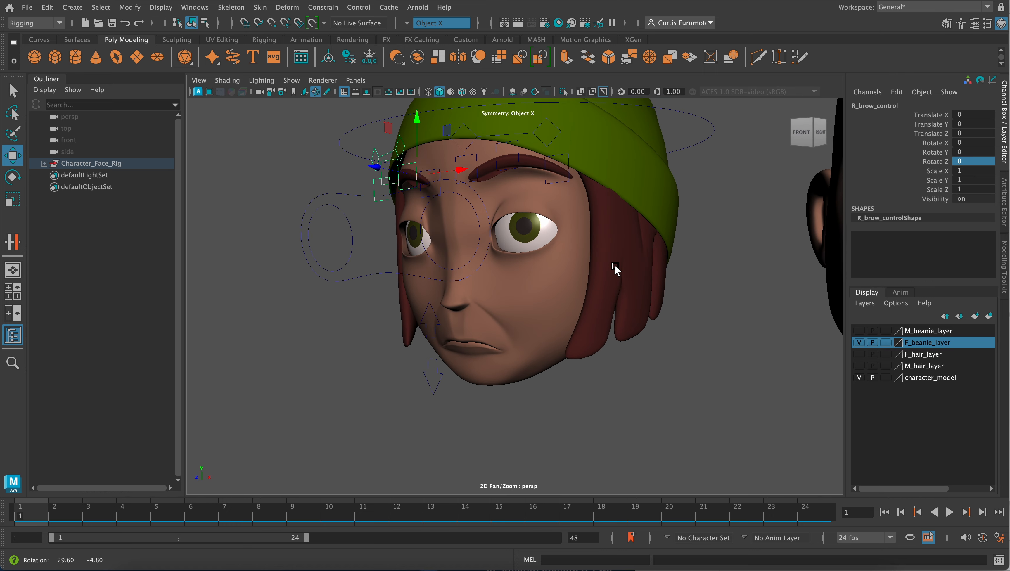
right_click_drag(491, 202, 549, 184)
left_click(666, 376)
scroll(541, 279, "down", 5)
left_click_drag(472, 263, 528, 260, "alt")
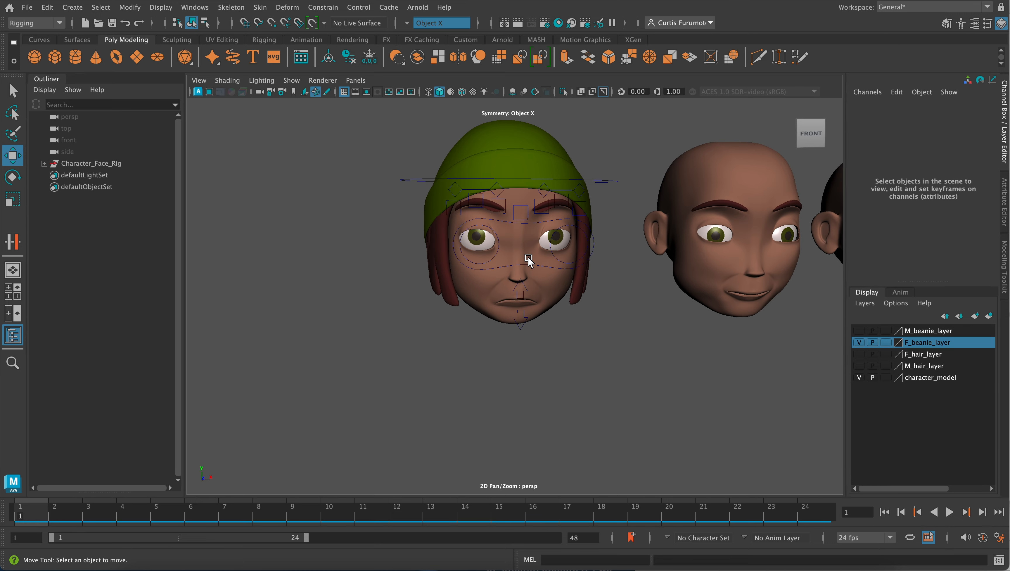
- Select the beanie, face mesh and head control in turn and examine the rigged head from the front and above
left_click(553, 297)
middle_click_drag(571, 280, 591, 292, "alt")
left_click(632, 317)
left_click_drag(629, 315, 592, 308, "alt")
left_click(590, 298)
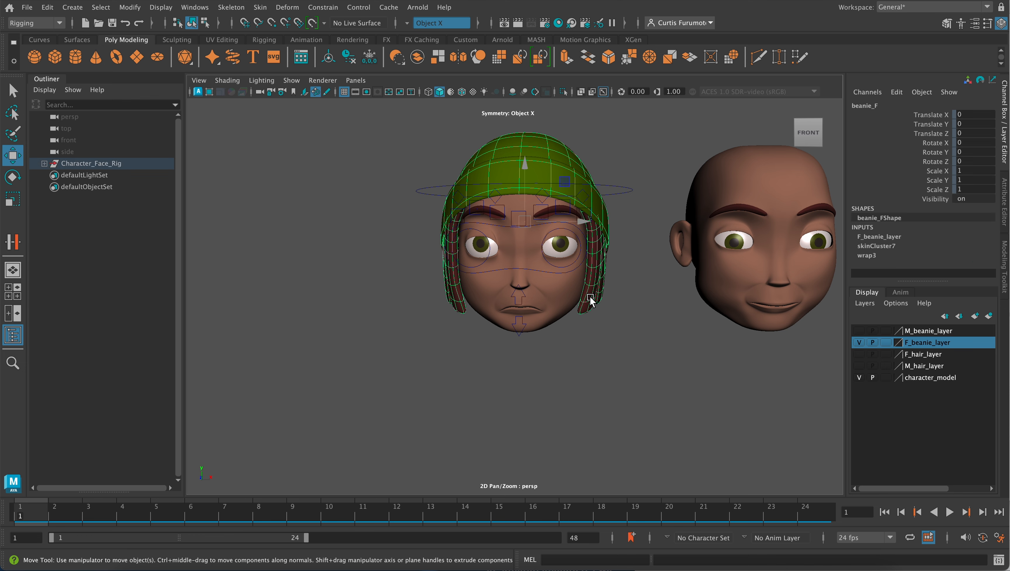
left_click(568, 293)
left_click(597, 289)
left_click(564, 292)
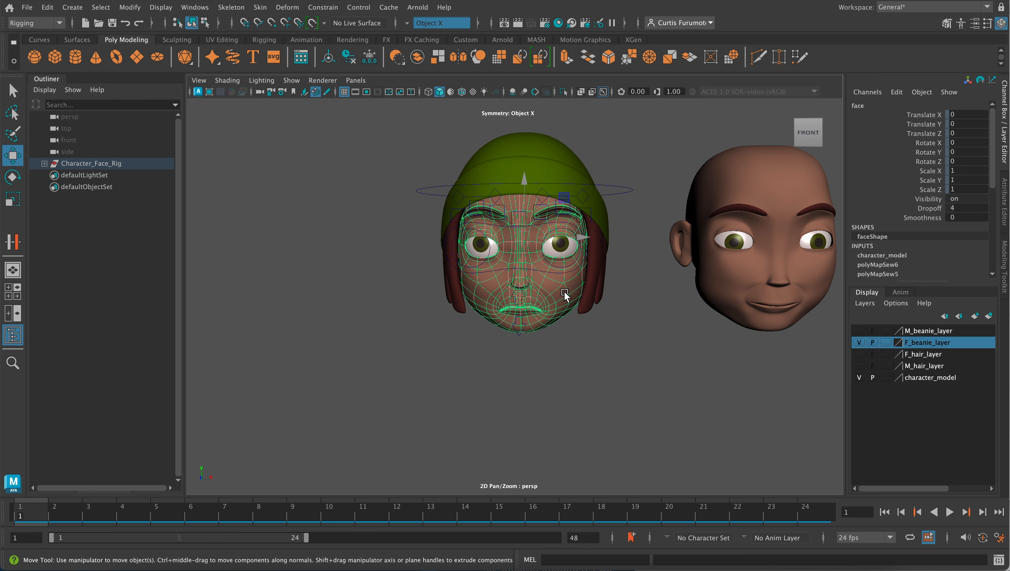
left_click_drag(534, 256, 562, 248, "alt")
left_click(591, 242)
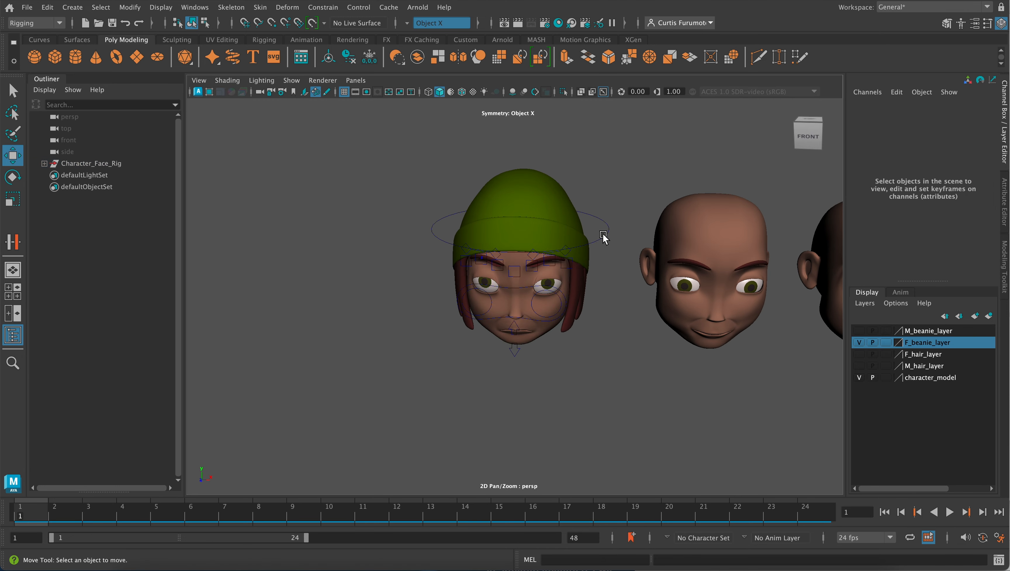
left_click(603, 237)
mouse_move(565, 272)
left_mouse_down("alt")
mouse_move(544, 260)
mouse_move(571, 260)
left_mouse_up("alt")
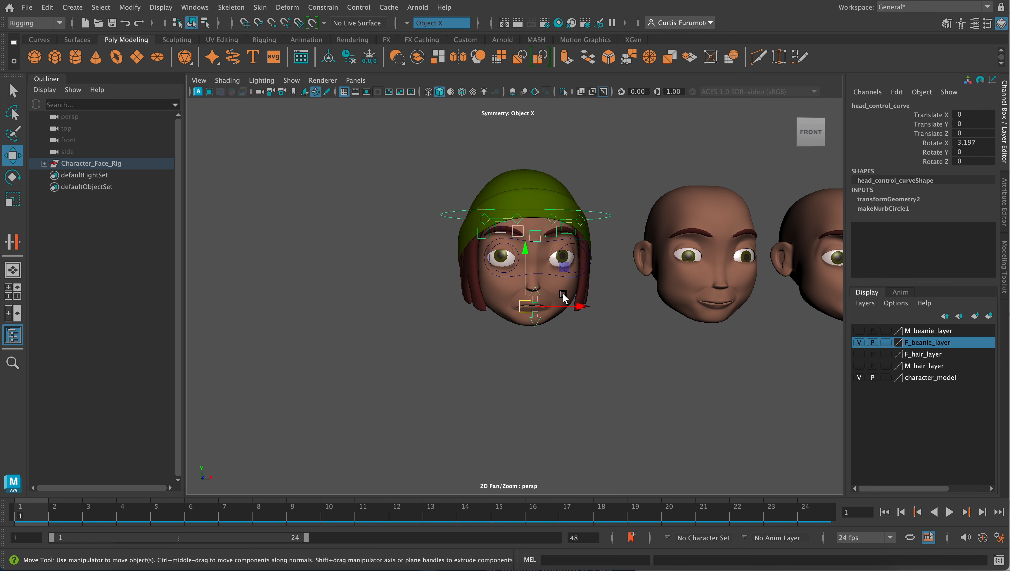
- Set blend_angry to 0 in the face mesh's blendShape1 and clear the selection
left_click(578, 284)
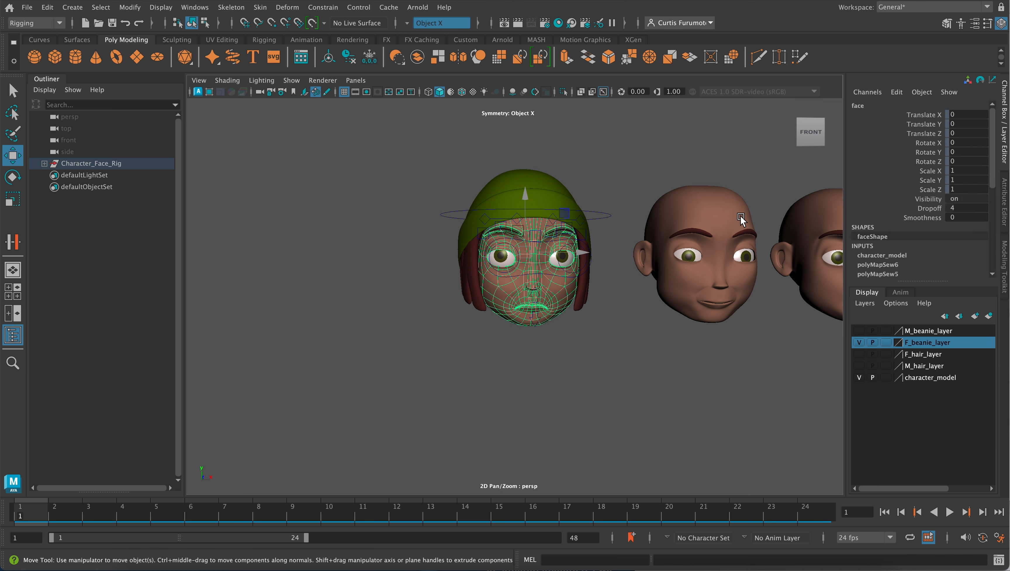
scroll(887, 231, "down", 10)
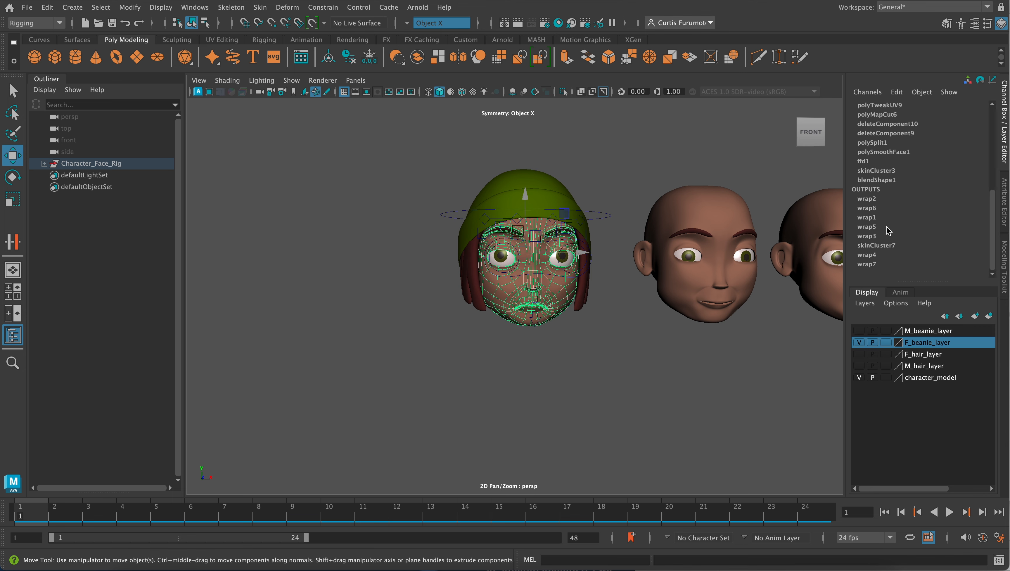
left_click(887, 180)
double_click(965, 207)
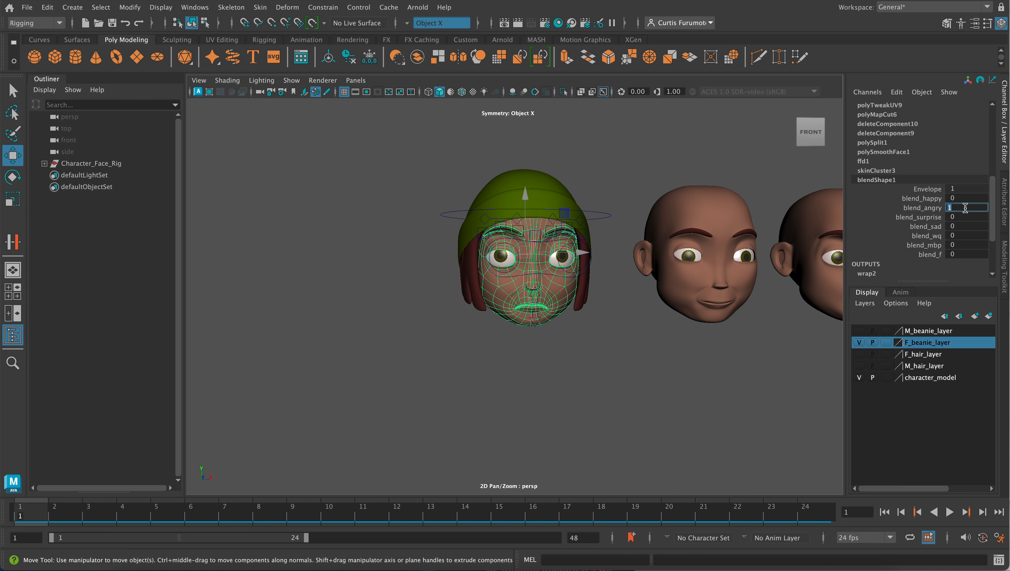
type("0")
key("Return")
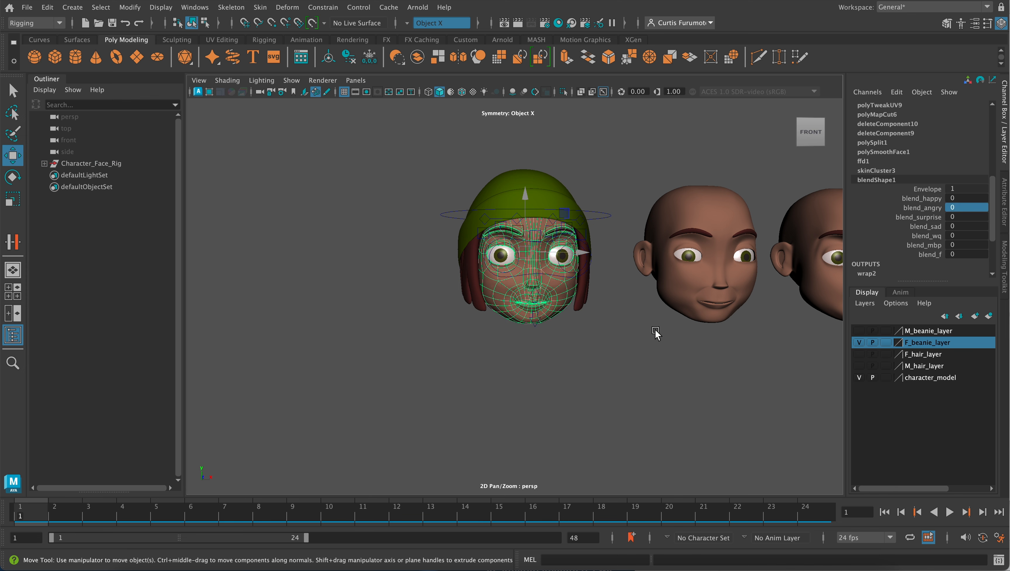
left_click(654, 330)
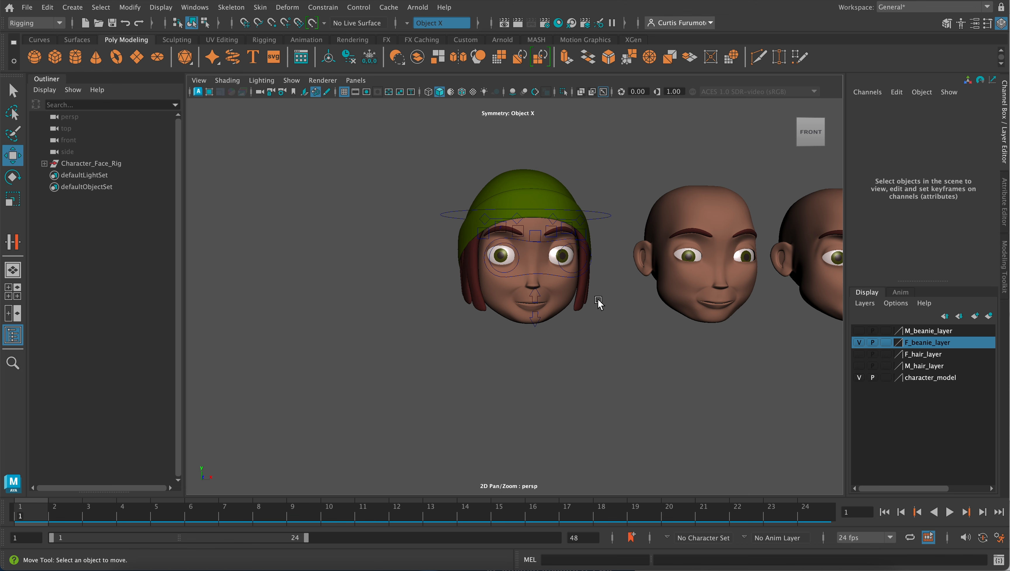
- Create a NURBS circle at the origin as the start of a new control curve
mouse_move(547, 249)
left_mouse_down("alt")
mouse_move(536, 256)
mouse_move(546, 267)
left_mouse_up("alt")
left_click_drag(548, 258, 547, 261, "alt")
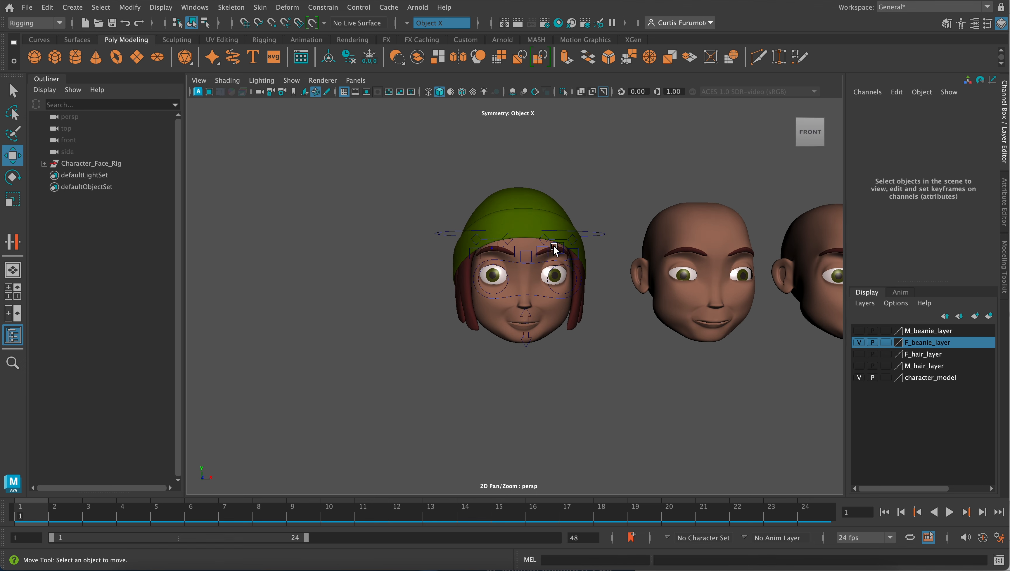
left_click(76, 8)
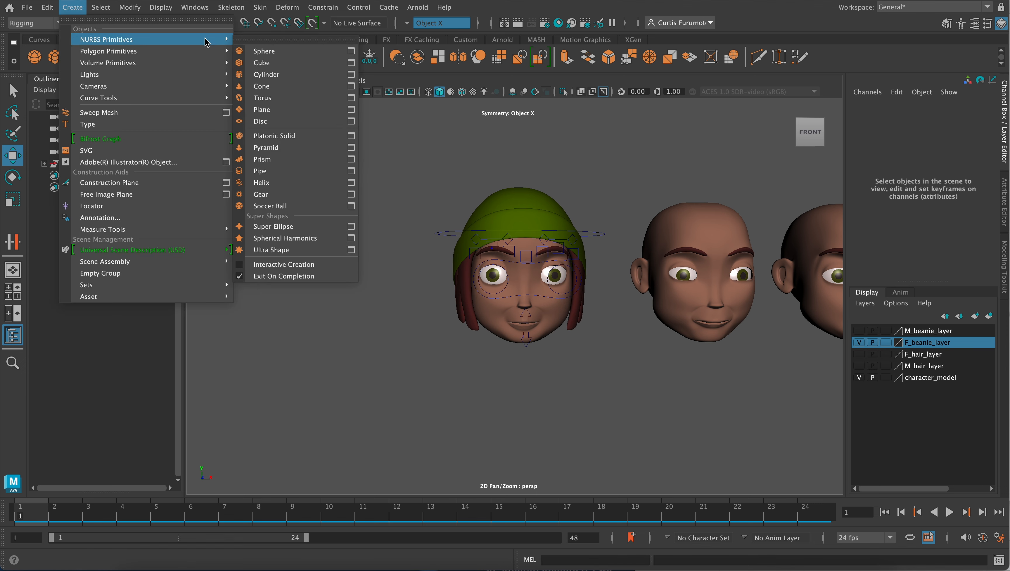
mouse_move(216, 40)
left_click(317, 109)
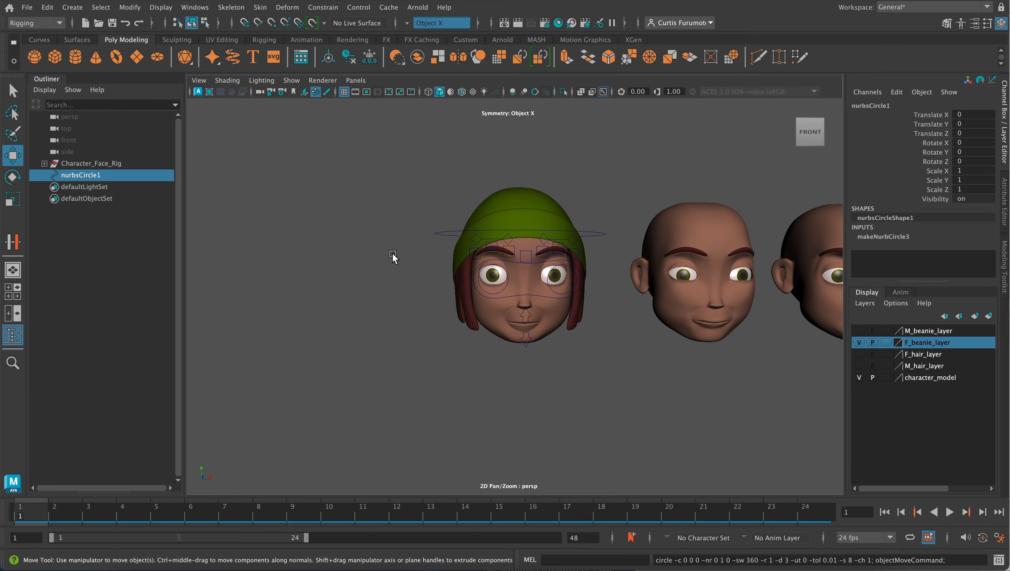
scroll(474, 322, "down", 5)
left_click_drag(473, 322, 474, 290, "alt")
middle_click_drag(474, 291, 471, 265, "alt")
left_click_drag(471, 266, 474, 298, "alt")
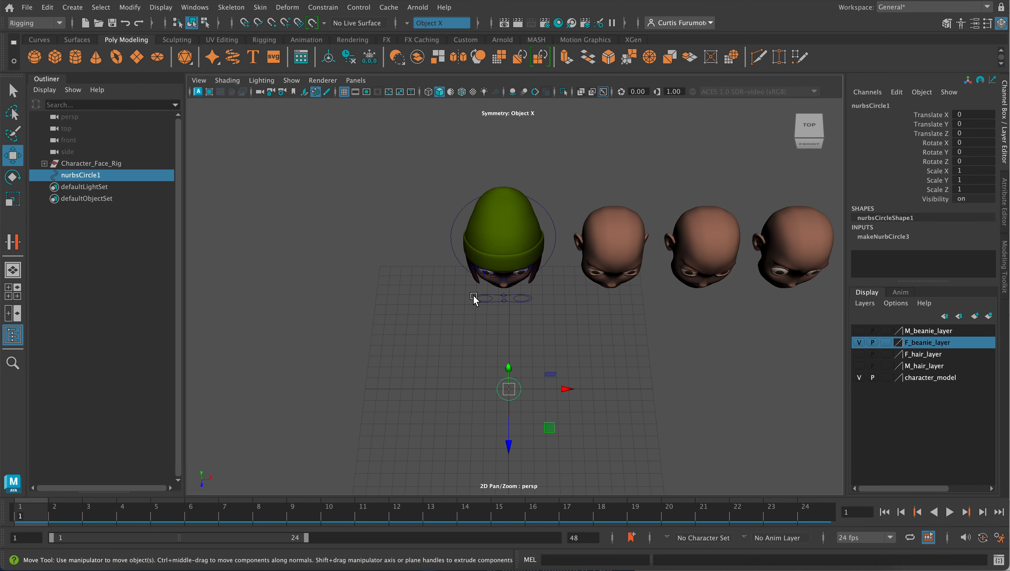
middle_click_drag(475, 299, 472, 275, "alt")
left_click_drag(472, 276, 524, 320, "alt")
- Stand the new circle upright by setting its Rotate X to 90
key("e")
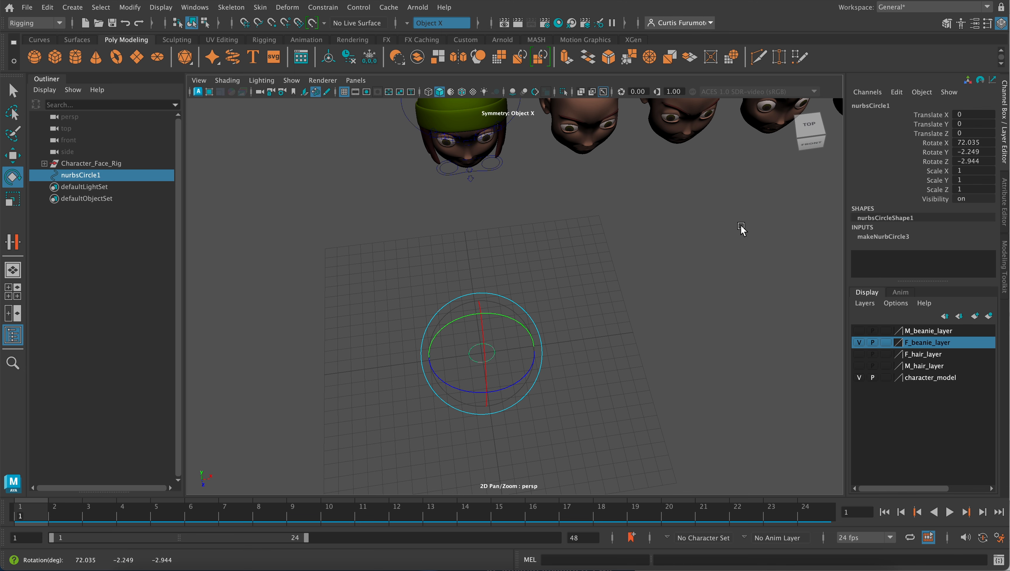
key("ctrl+z")
left_click_drag(485, 368, 487, 388)
left_click(972, 143)
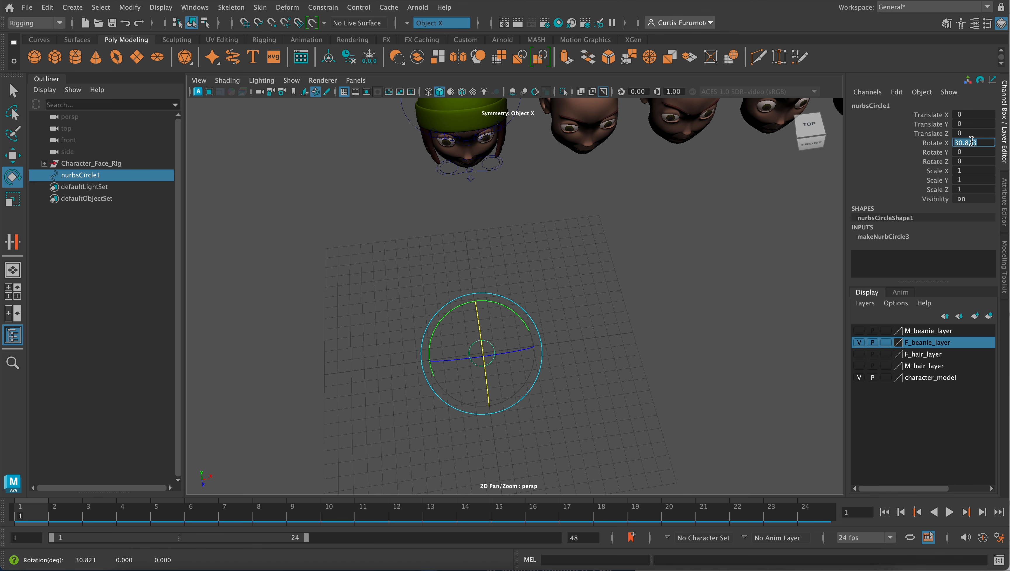
type("90")
key("Return")
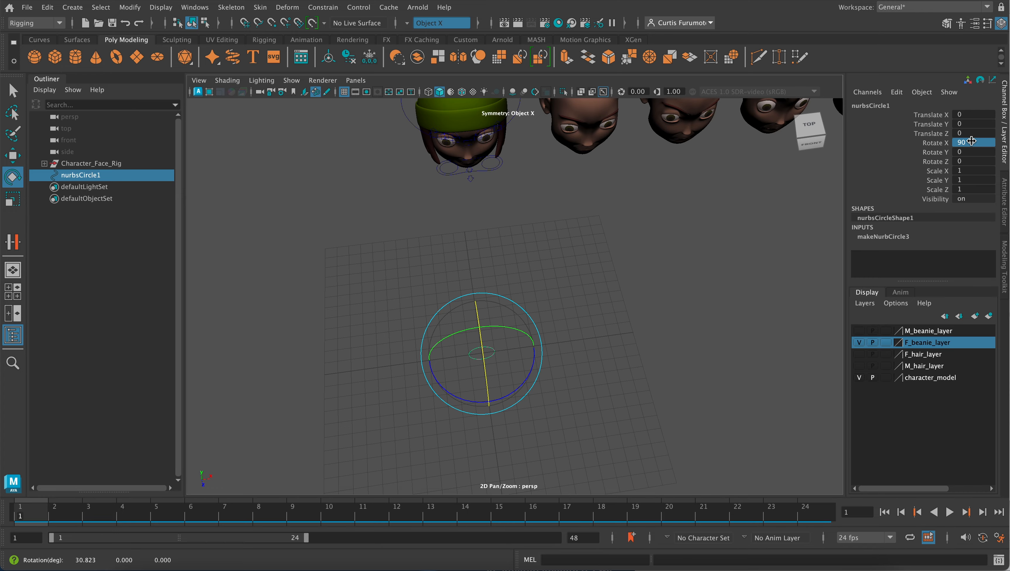
- In the front view, raise the circle to just above the green beanie, at about Translate Y 30.13
key("w")
key("space")
key("space")
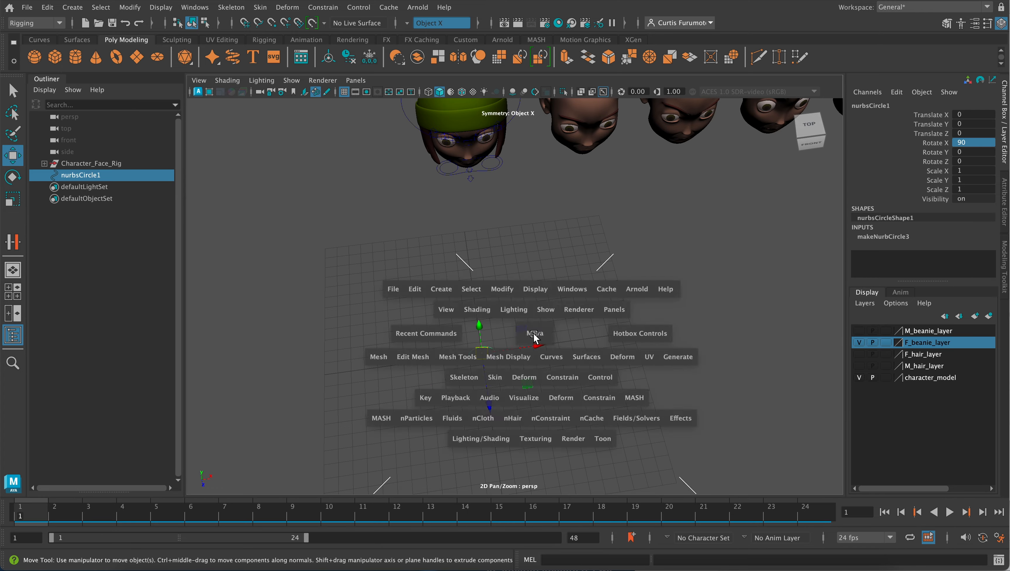
key("space")
scroll(396, 393, "down", 10)
middle_click_drag(402, 328, 471, 292, "alt")
scroll(461, 347, "down", 3)
scroll(462, 348, "down", 1)
scroll(472, 315, "down", 4)
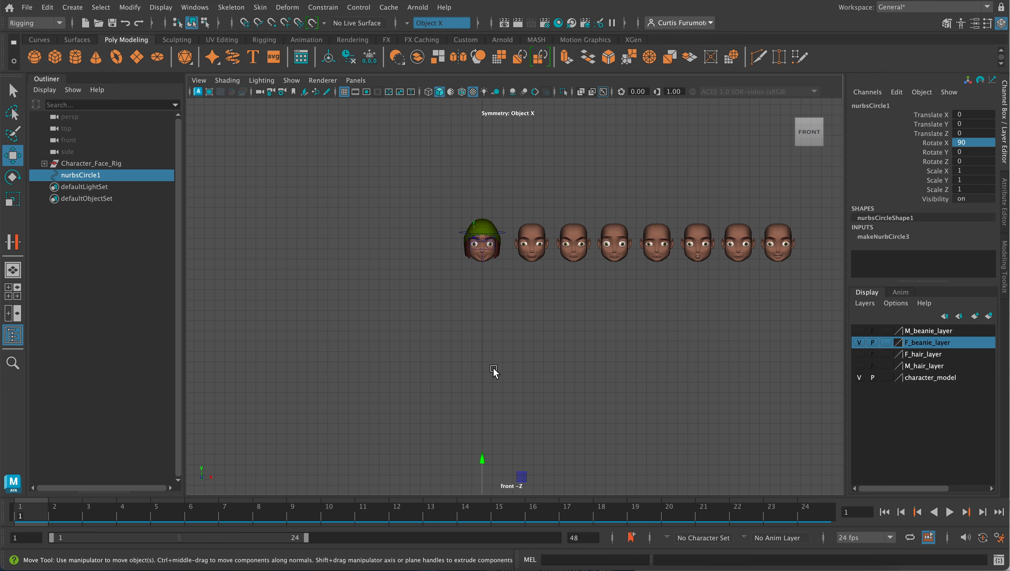
left_click_drag(484, 457, 482, 144)
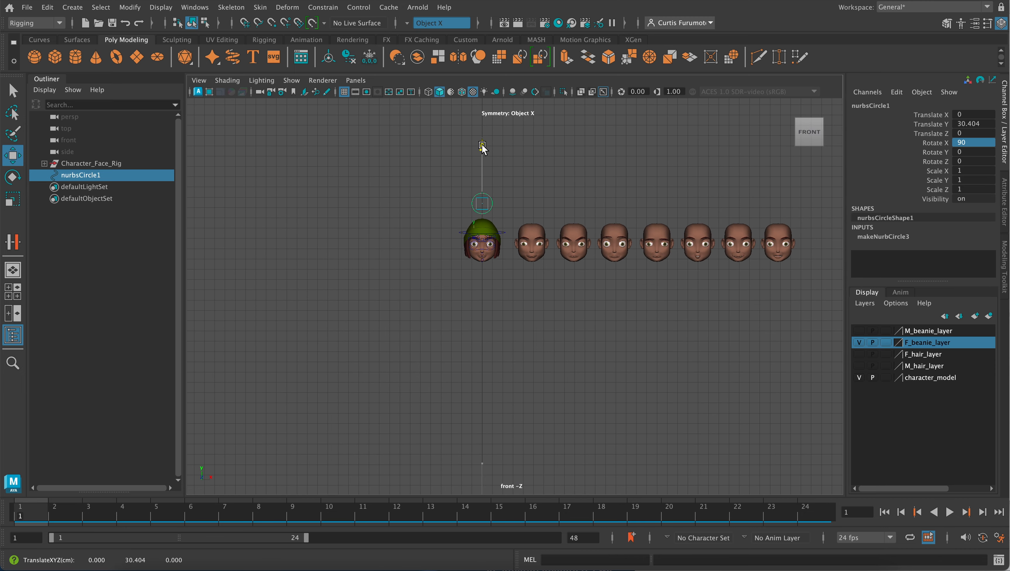
scroll(493, 280, "up", 8)
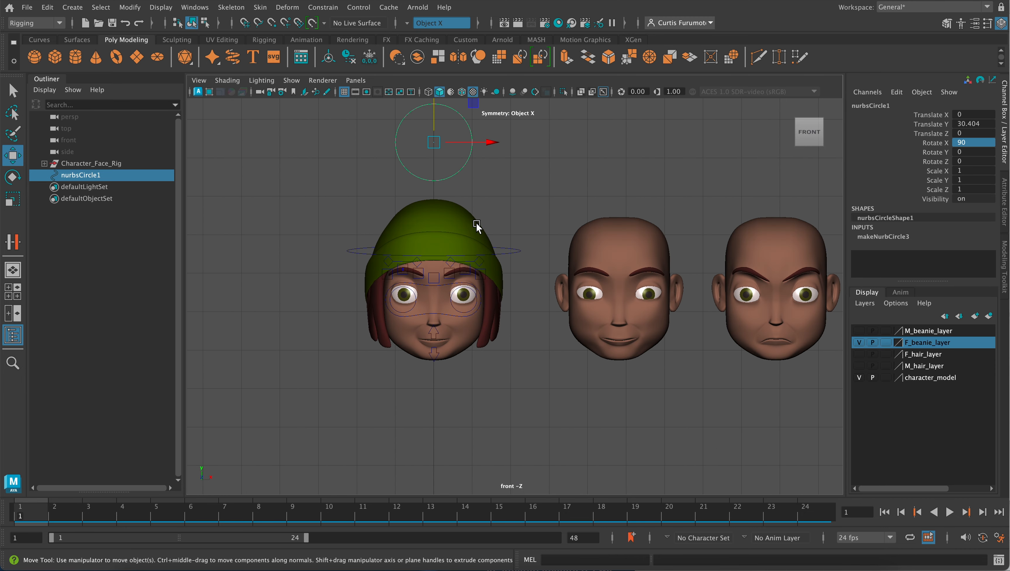
scroll(487, 322, "up", 3)
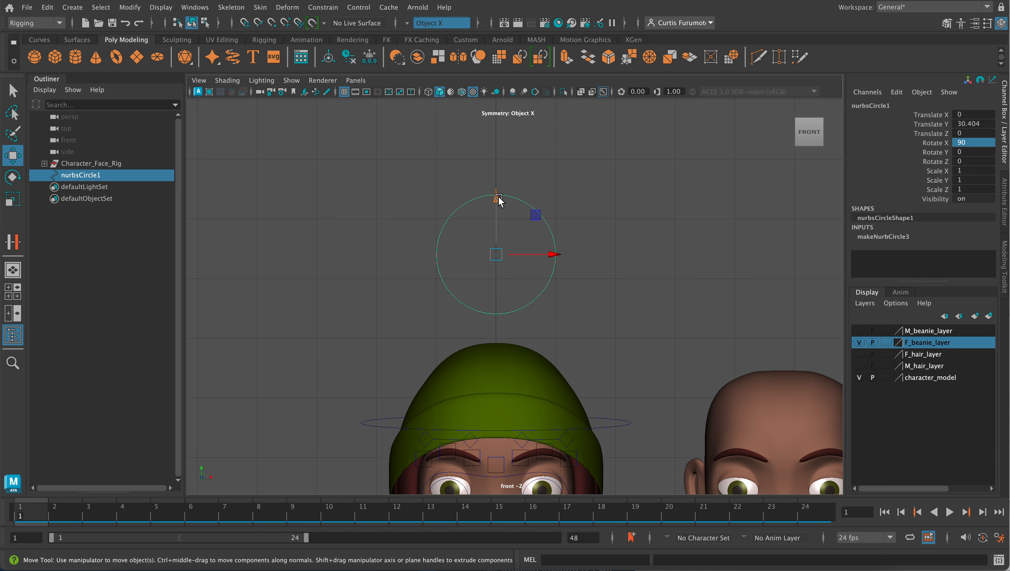
left_click_drag(499, 198, 493, 216)
- Edit the circle's control vertices and pull the uppermost one down below the curve's middle to form a rounded notch
scroll(508, 287, "up", 2)
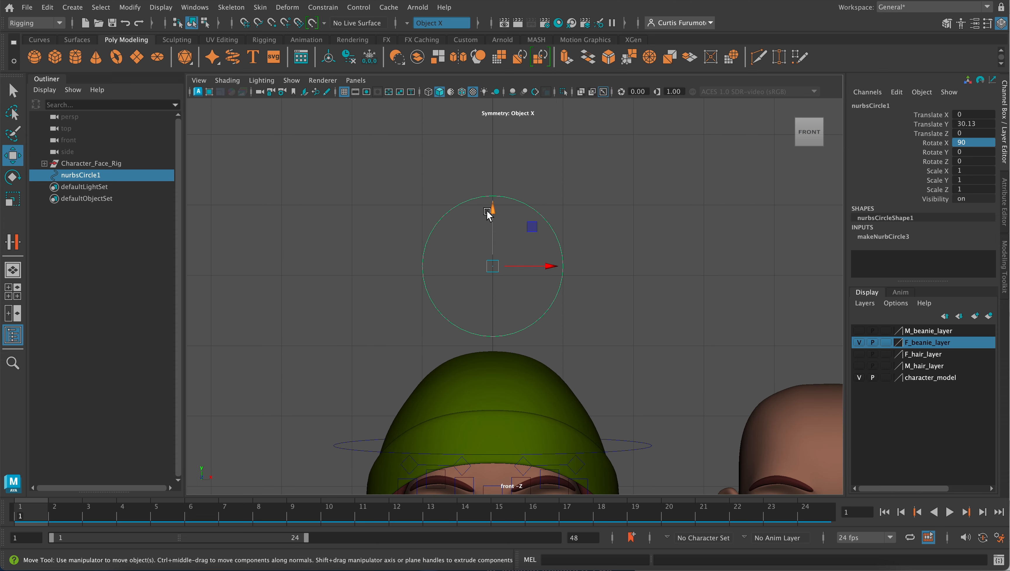
right_click_drag(484, 197, 436, 202)
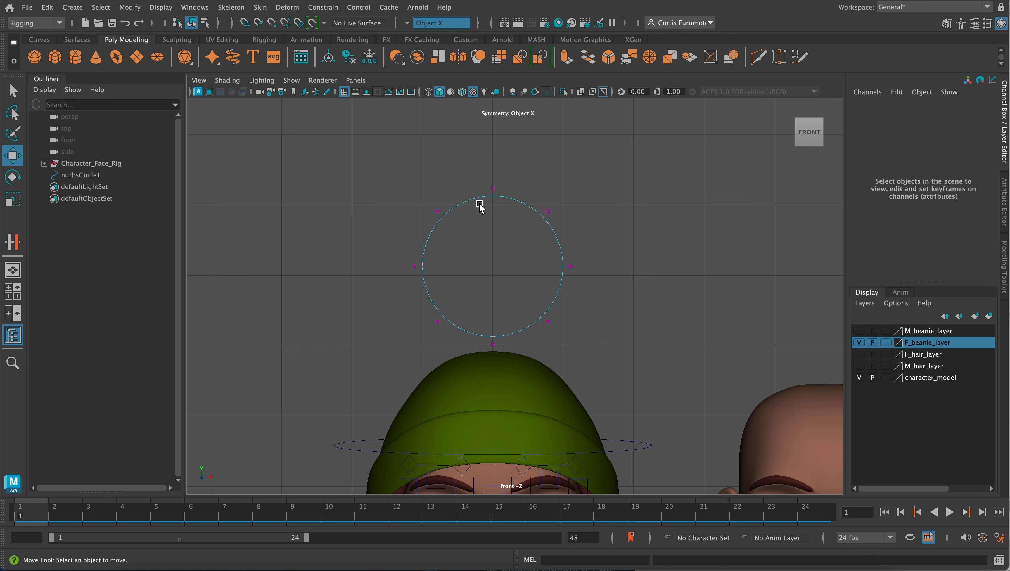
left_click_drag(478, 170, 507, 243)
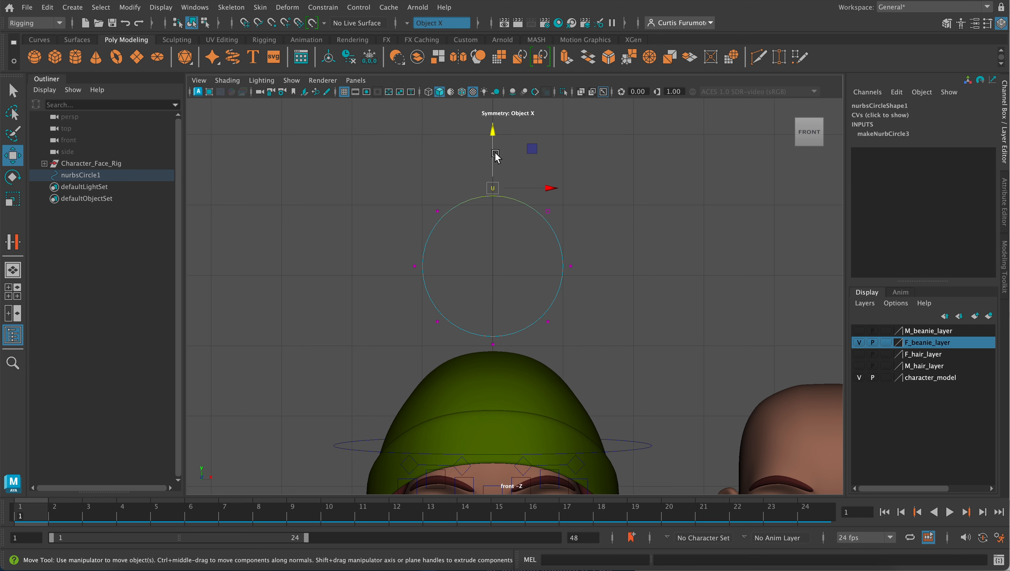
left_click_drag(492, 129, 480, 223)
left_click_drag(388, 211, 604, 335)
left_click(557, 259)
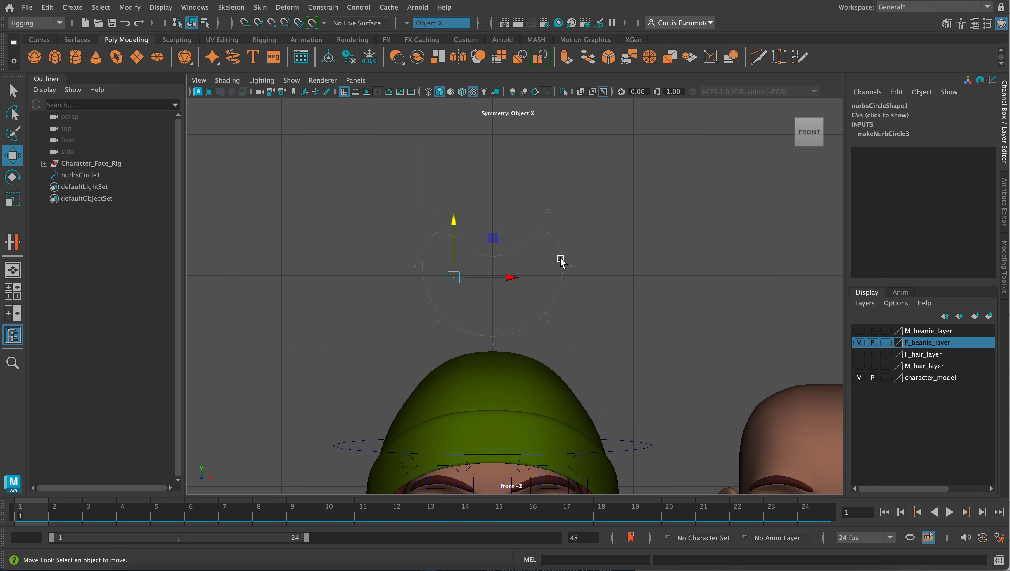
right_click_drag(561, 249, 492, 253)
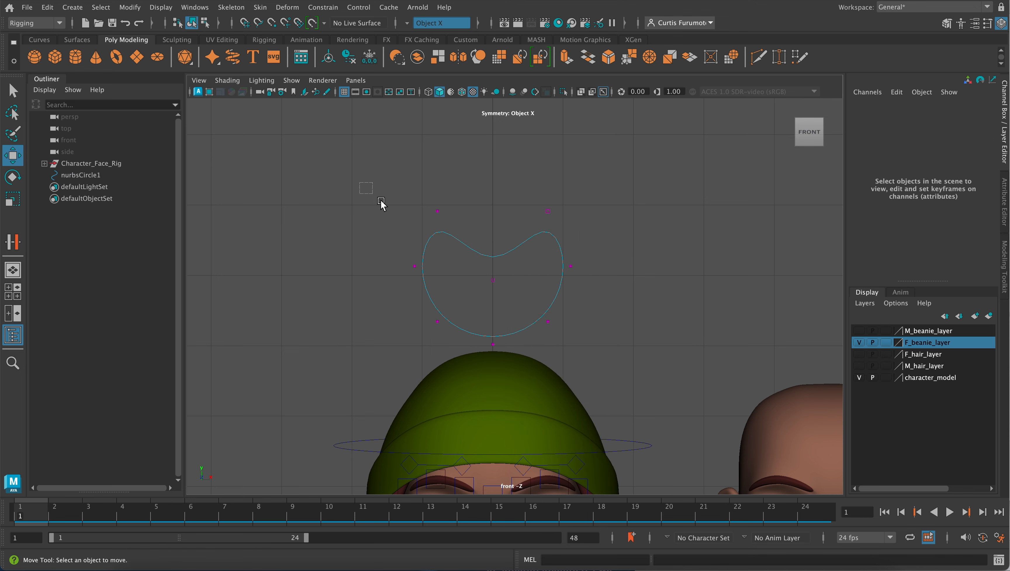
left_click_drag(380, 201, 595, 348)
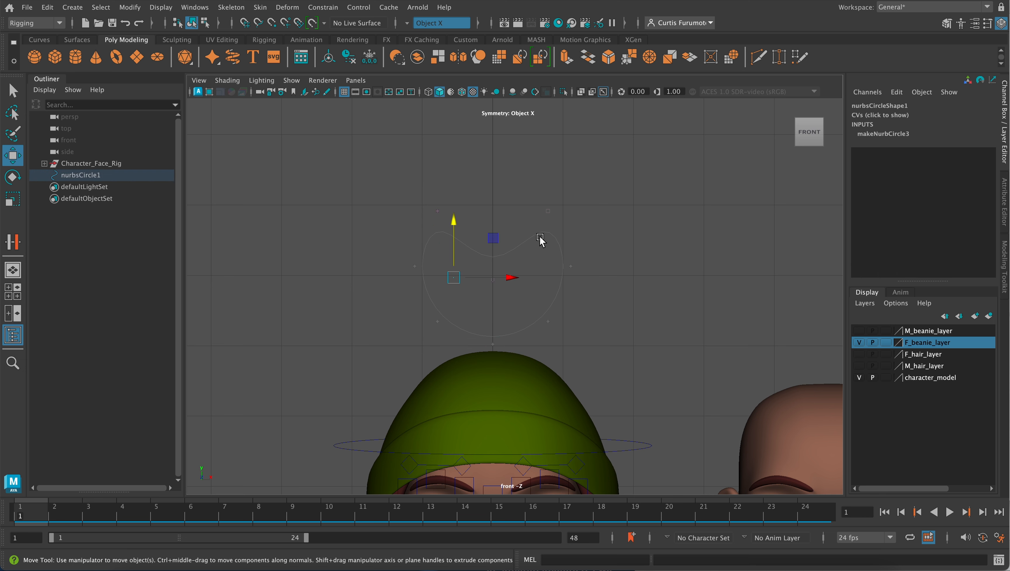
left_click_drag(541, 252, 616, 306)
left_click_drag(387, 248, 437, 290, "shift")
left_click_drag(415, 296, 447, 332, "shift")
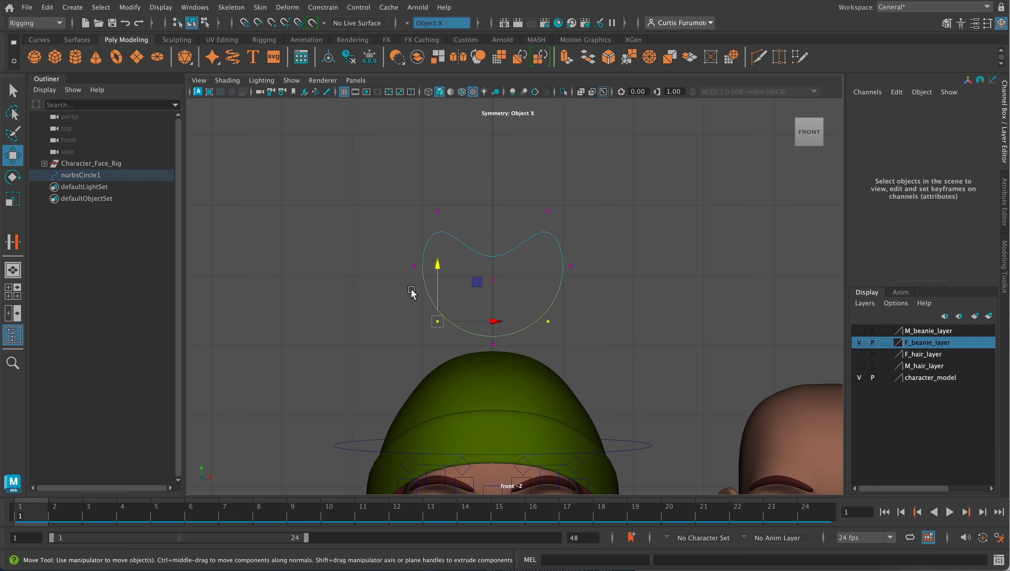
left_click_drag(407, 259, 426, 281, "shift")
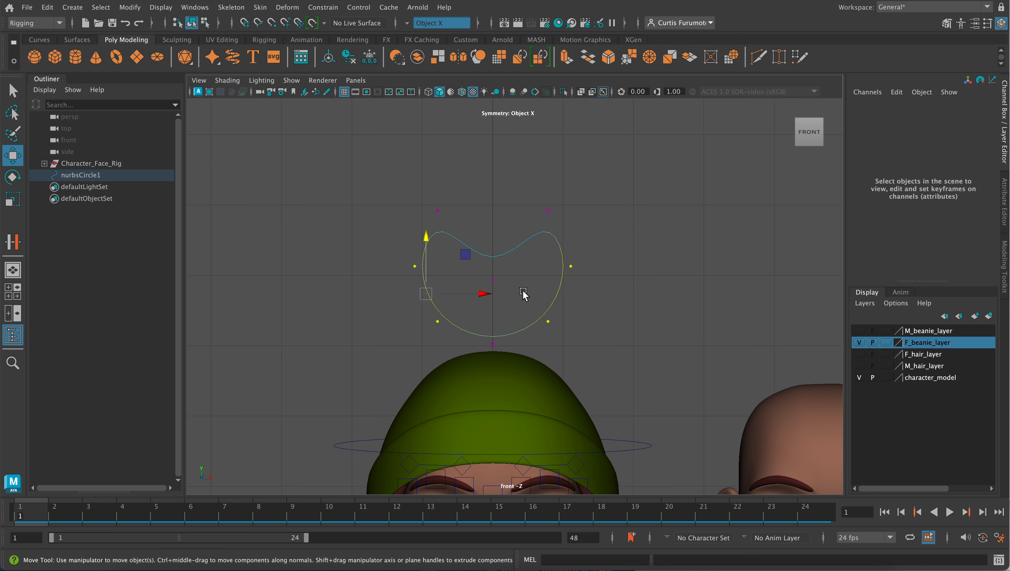
- Turn symmetry off and scale the two side and two lower side control vertices outward to widen the curve
left_click(439, 24)
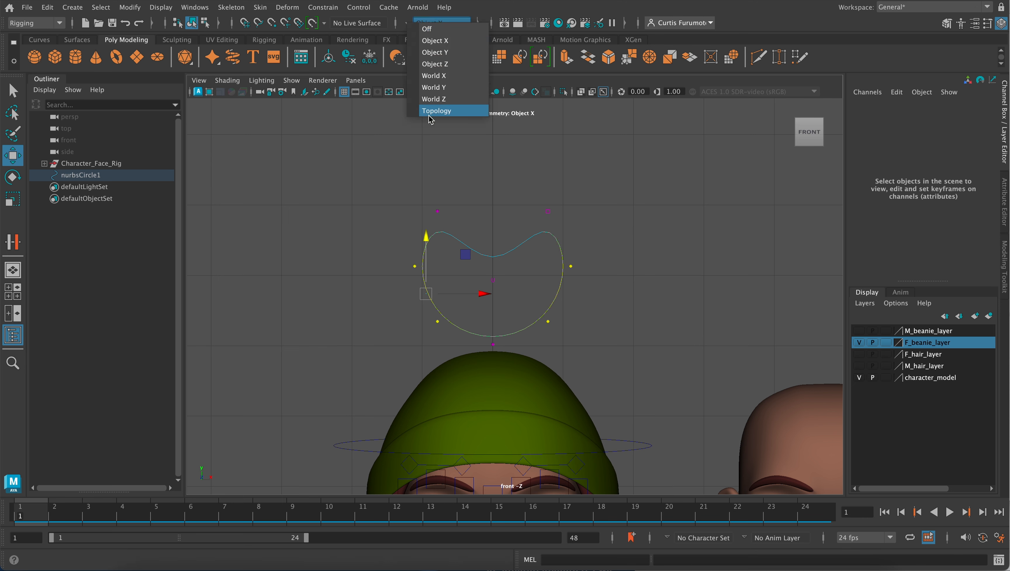
left_click(442, 28)
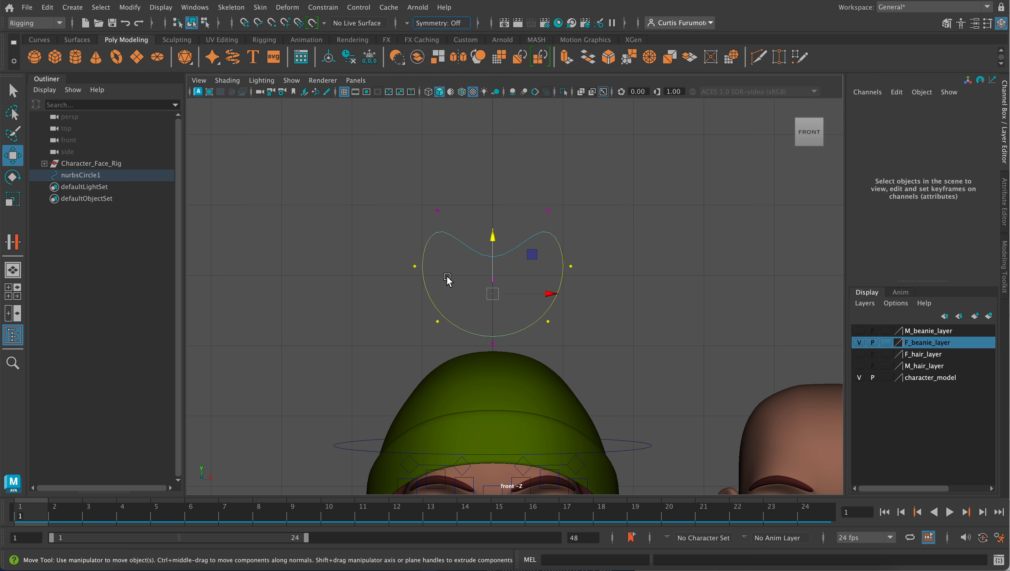
left_click_drag(405, 262, 447, 327)
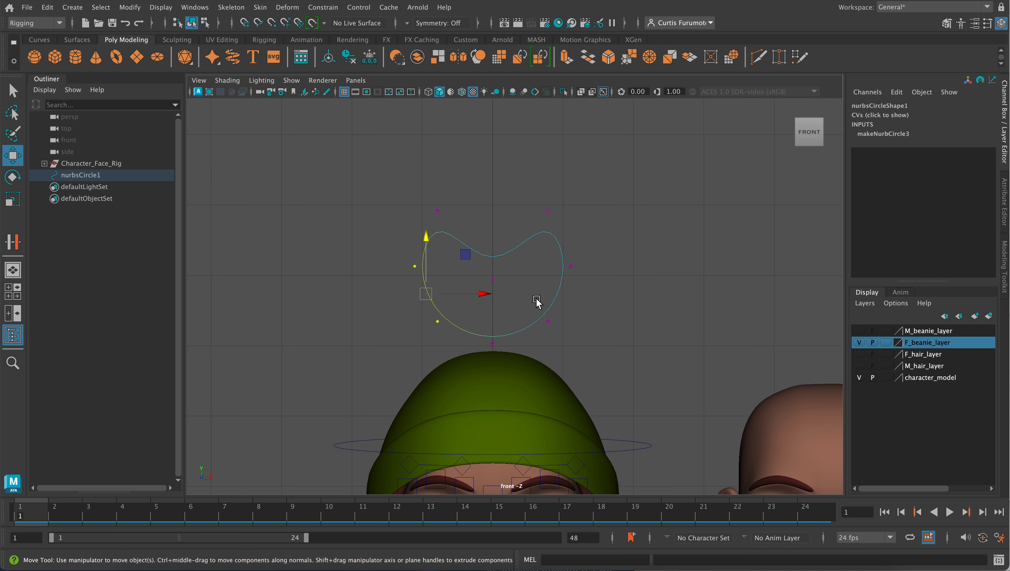
left_click_drag(536, 256, 595, 343, "shift")
key("r")
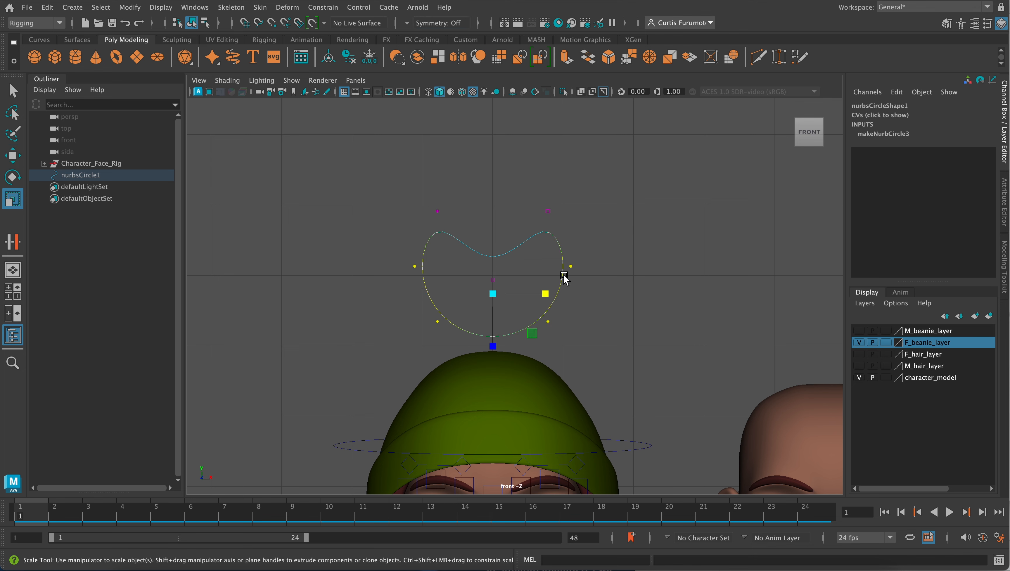
left_click_drag(546, 294, 570, 294)
- Scale the two upper control vertices slightly inward and narrow the two lower side ones to shape a heart
left_click_drag(414, 188, 538, 219)
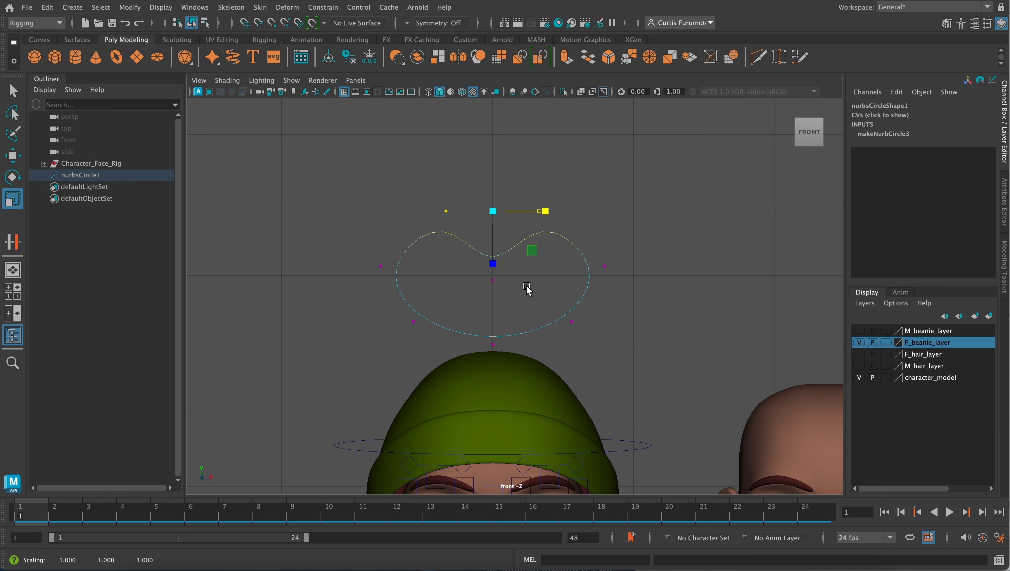
left_click_drag(528, 286, 585, 339)
left_click_drag(401, 313, 419, 332, "shift")
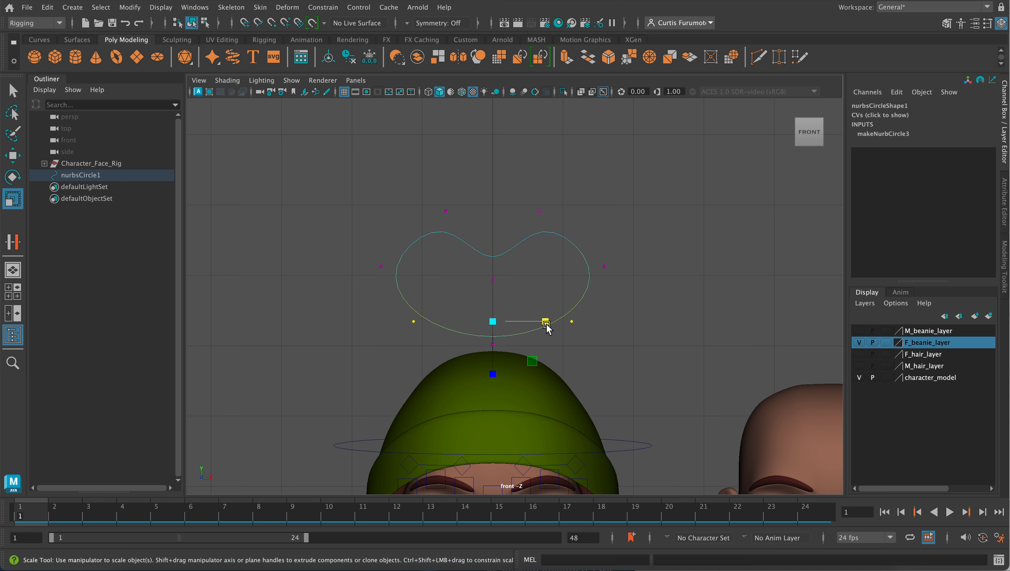
left_click_drag(546, 325, 521, 316)
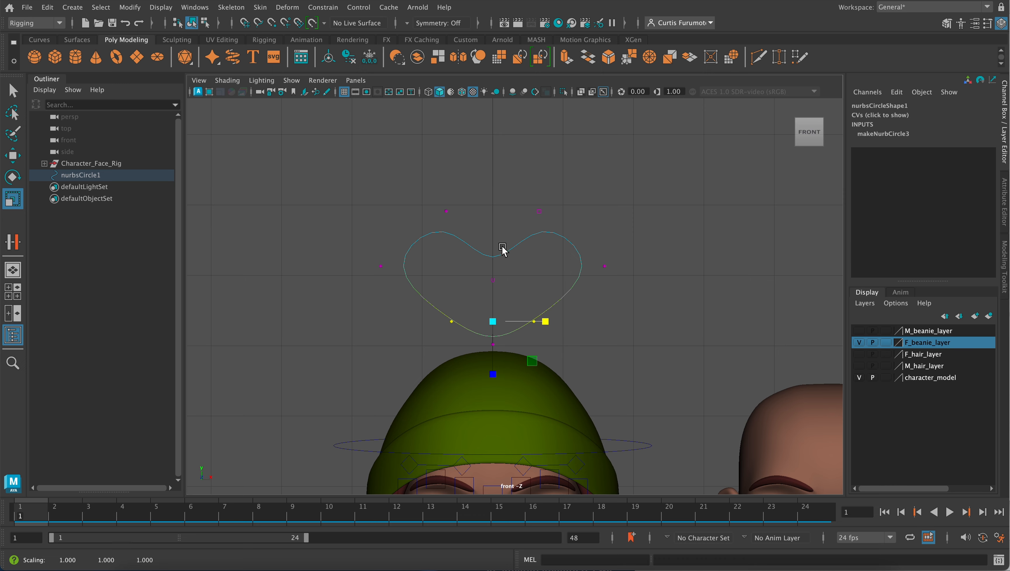
- Finish editing the control vertices and select the whole heart curve in object mode
left_click_drag(476, 274, 510, 291)
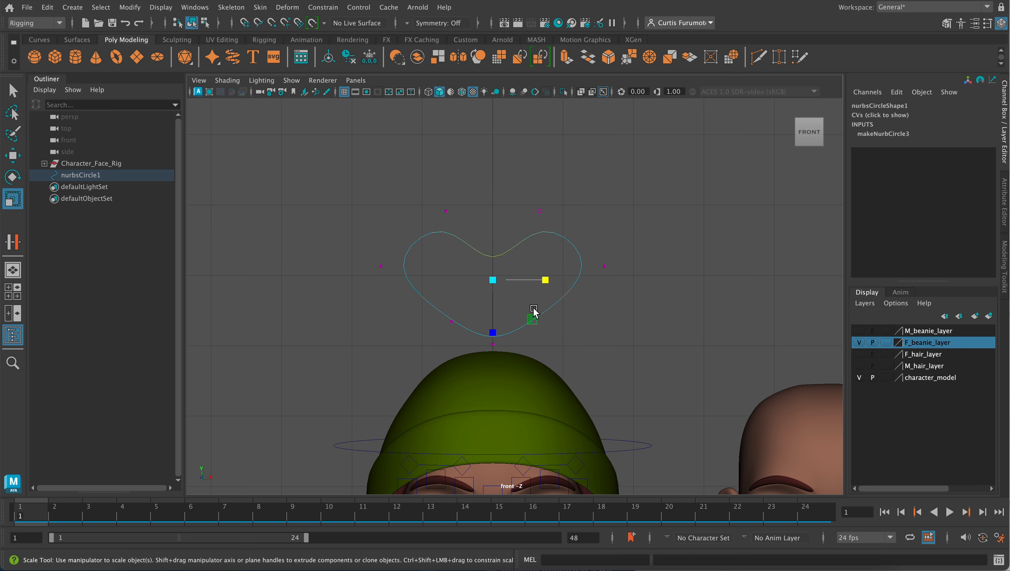
scroll(534, 312, "down", 3)
right_click_drag(518, 266, 568, 233)
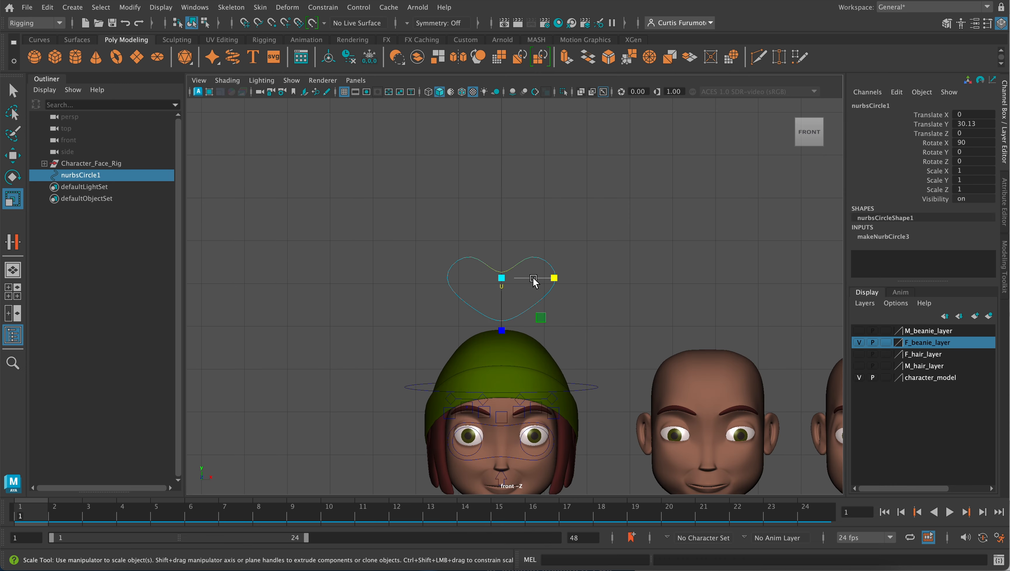
middle_click_drag(538, 315, 554, 259, "alt")
scroll(524, 246, "up", 1)
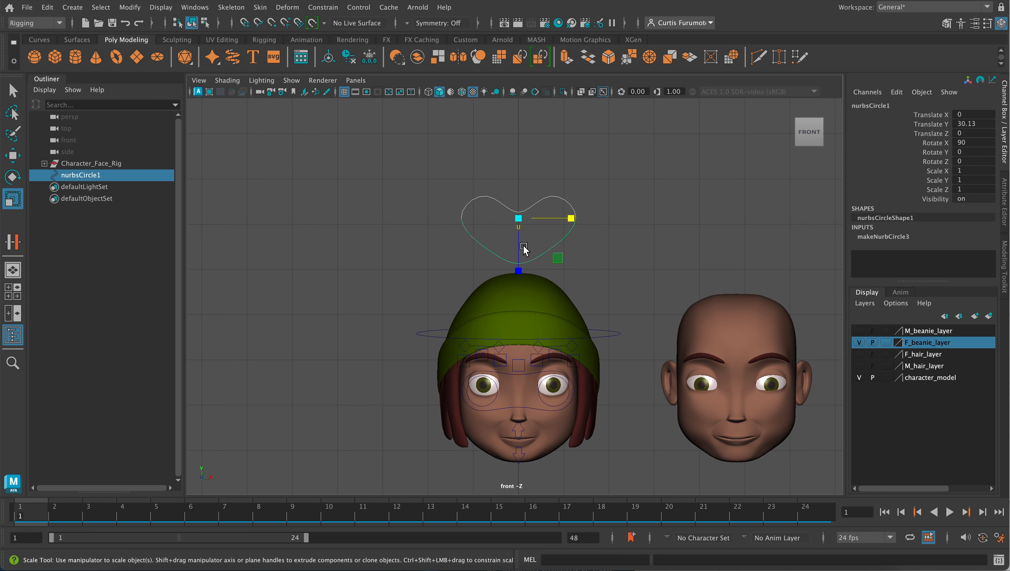
scroll(523, 247, "up", 2)
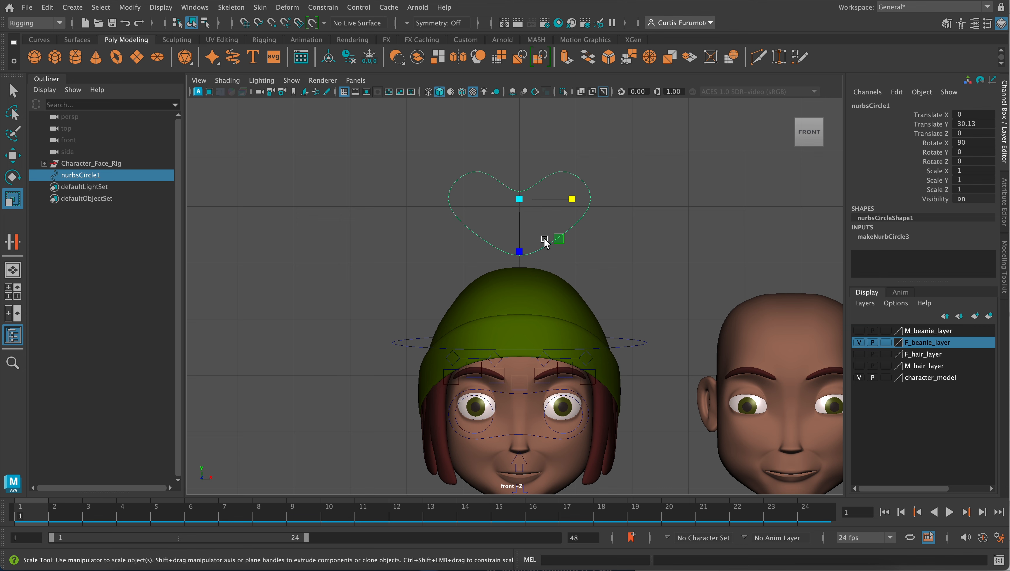
- Rename the heart curve as blendshapes_control_curve and freeze its transformations
mouse_move(791, 95)
left_click(854, 107)
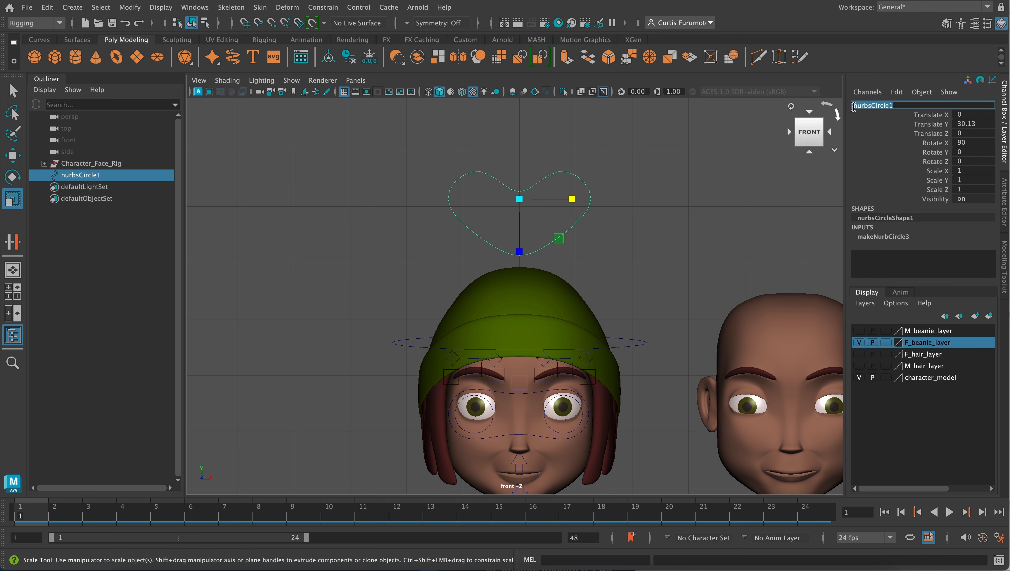
type("b")
type("lendshapes_control_curve")
key("Return")
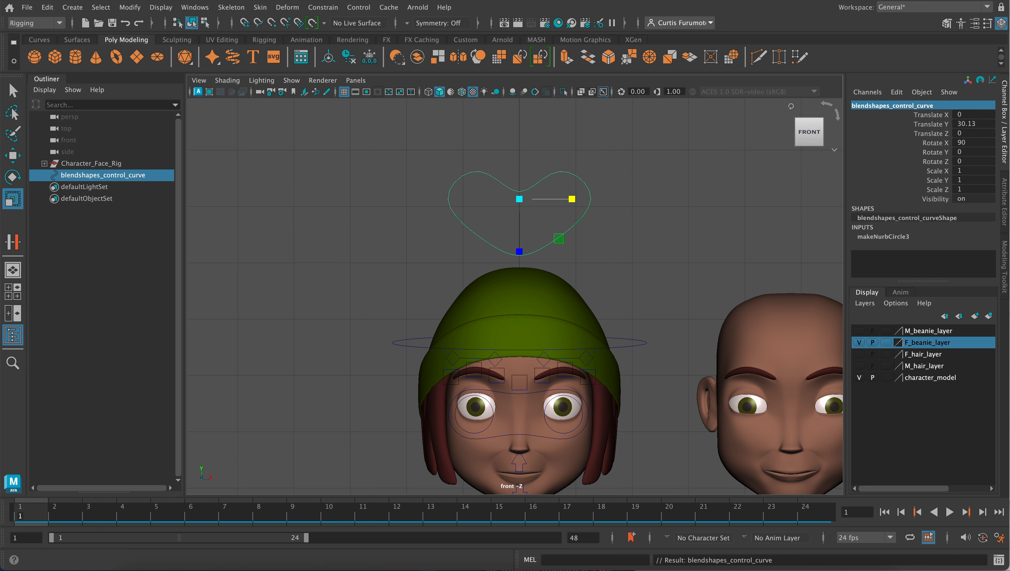
left_click(130, 7)
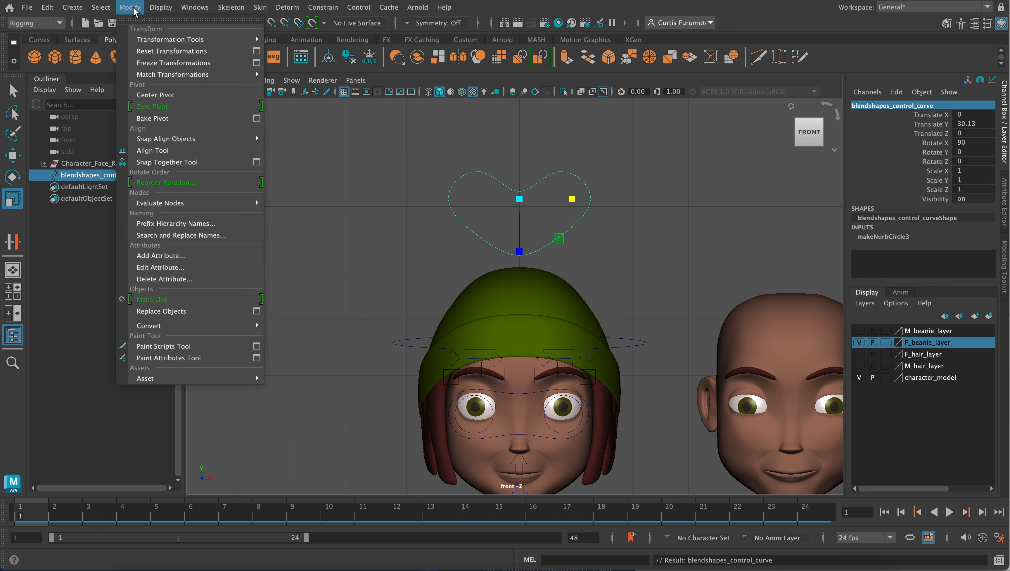
left_click(154, 63)
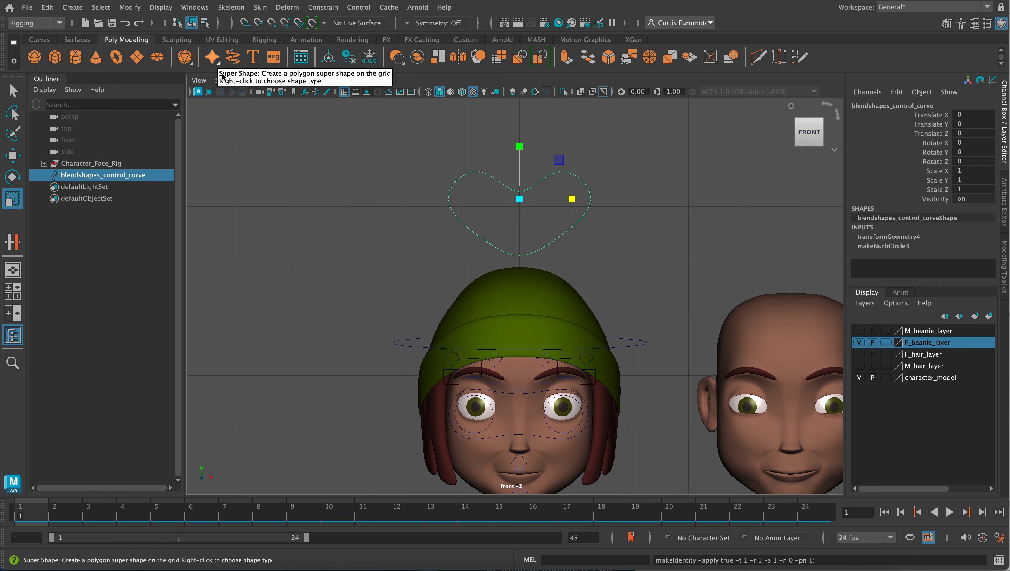
- In the side view, move the heart curve forward over the head to about Translate Z 3.305
key("space")
key("space")
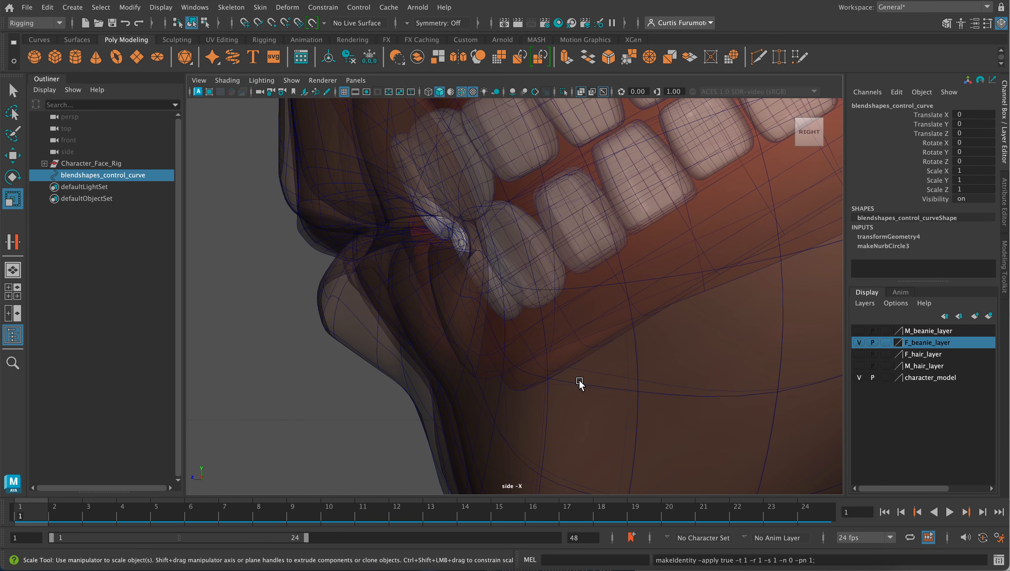
key("f")
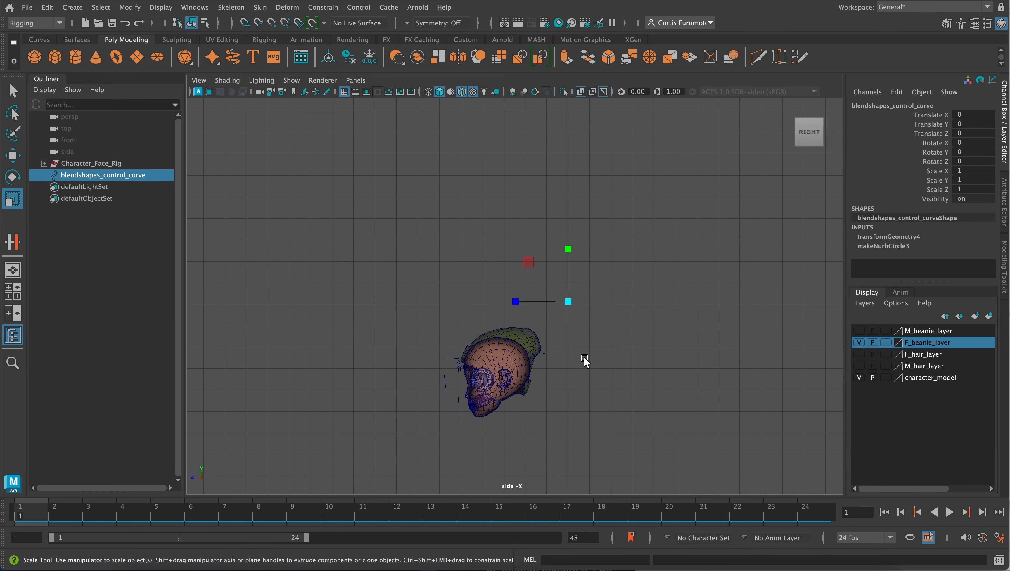
scroll(584, 362, "up", 3)
key("w")
left_click_drag(554, 310, 449, 306)
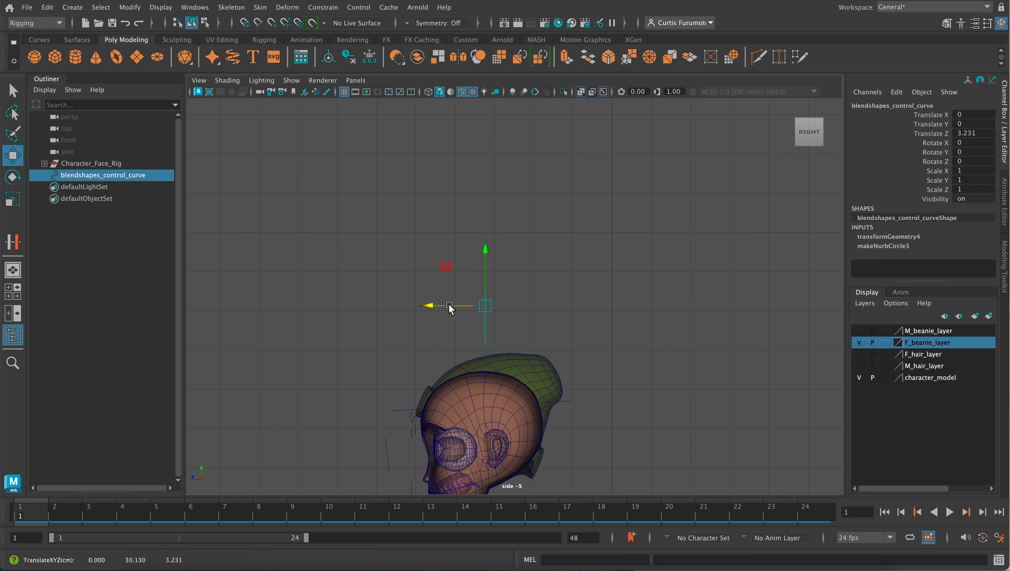
key("space")
- Return to the perspective view and freeze the heart curve's transformations at its new position
key("space")
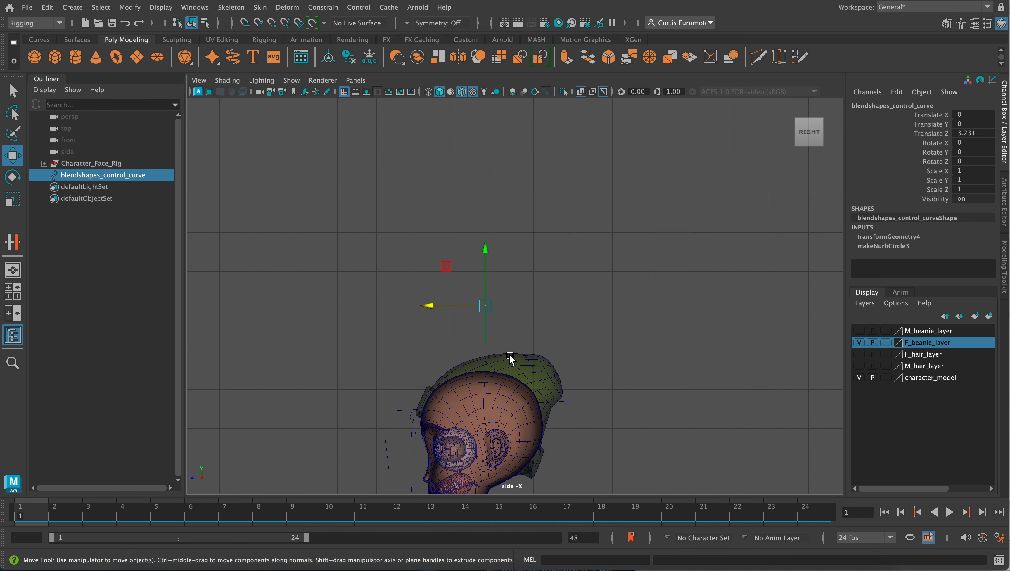
left_click_drag(424, 308, 419, 305)
key("space")
key("space")
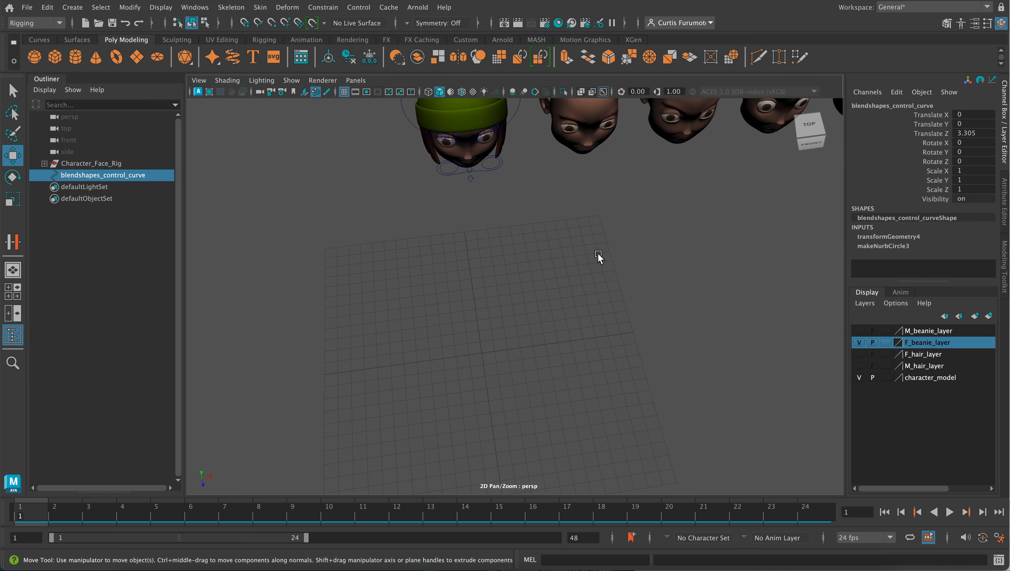
middle_click_drag(564, 201, 589, 265, "alt")
left_click_drag(589, 266, 597, 309, "alt")
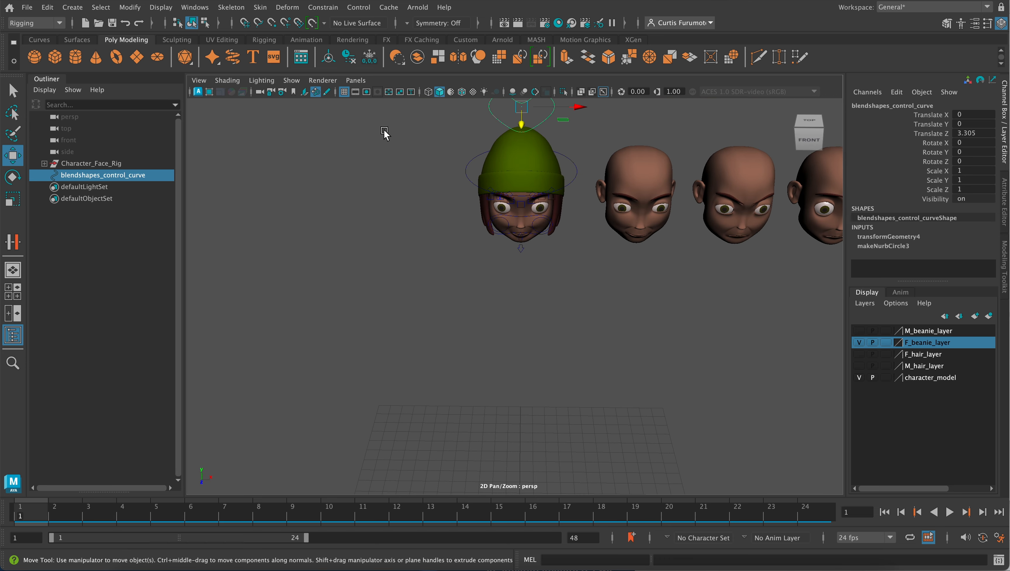
left_click(135, 8)
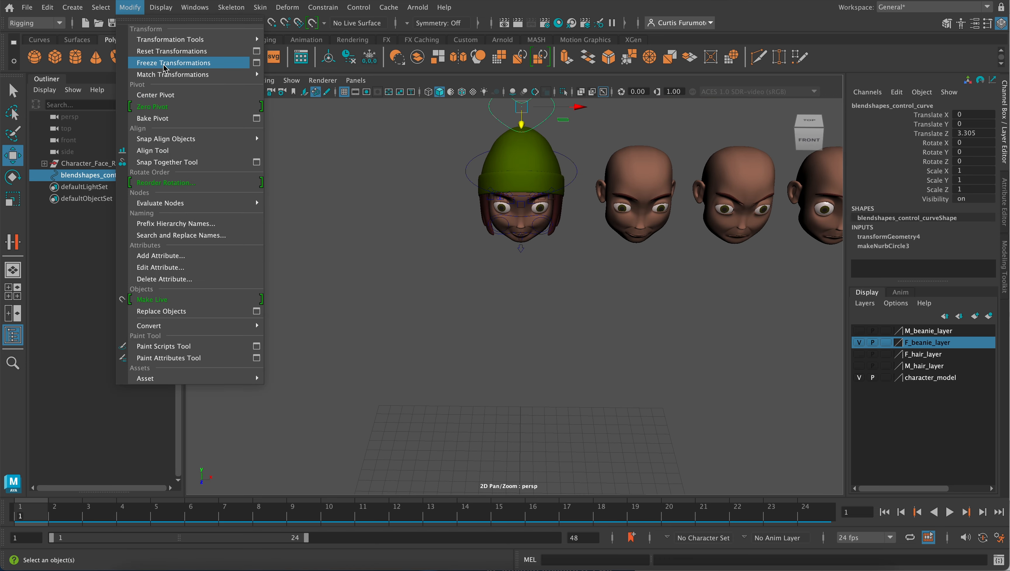
left_click(176, 62)
- Open the Connection Editor with blendshapes_control_curve loaded as the output, place it clear of the heads, and select the rigged face mesh
left_click_drag(446, 216, 458, 240, "alt")
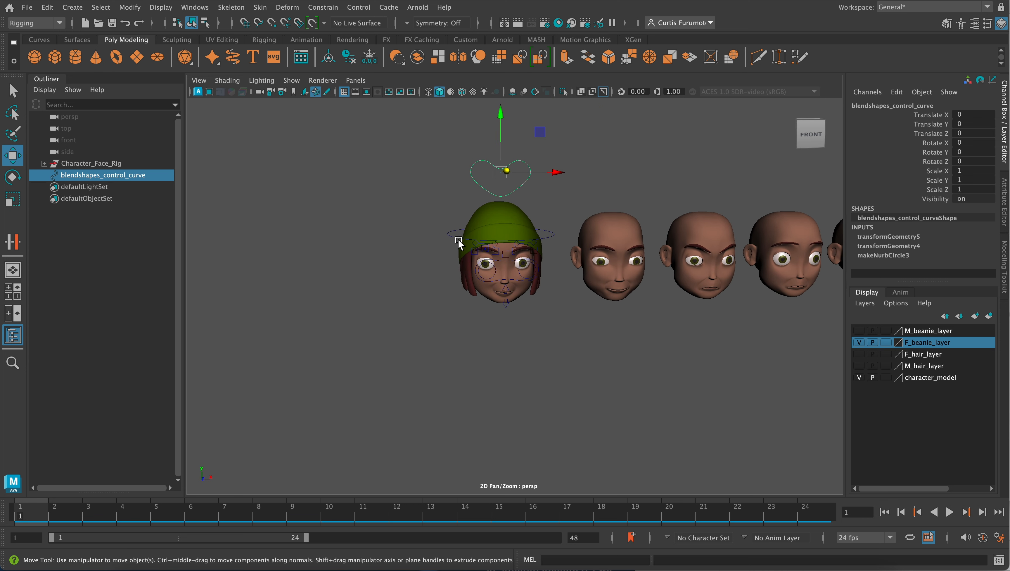
left_click(201, 11)
mouse_move(216, 70)
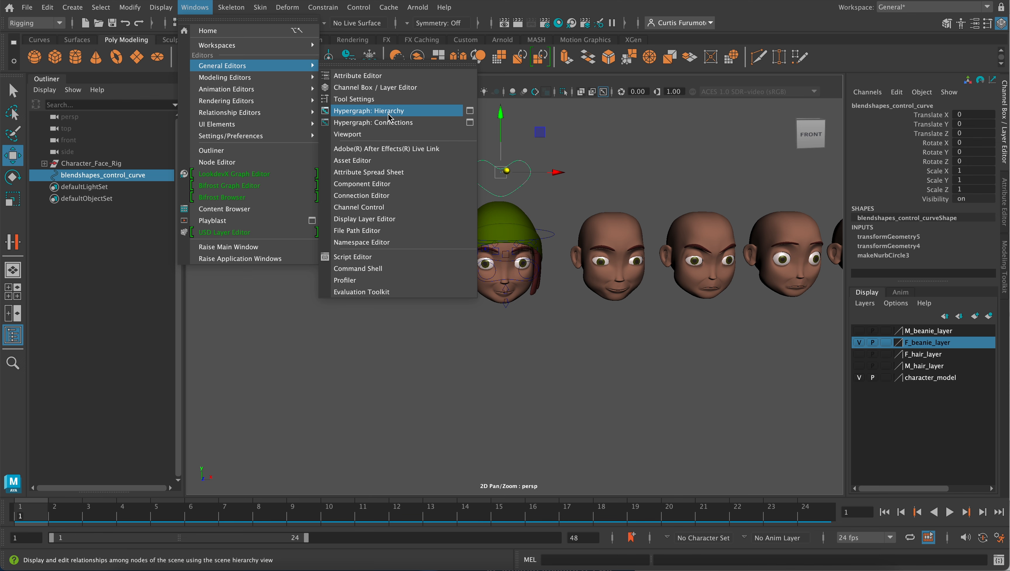
left_click(397, 195)
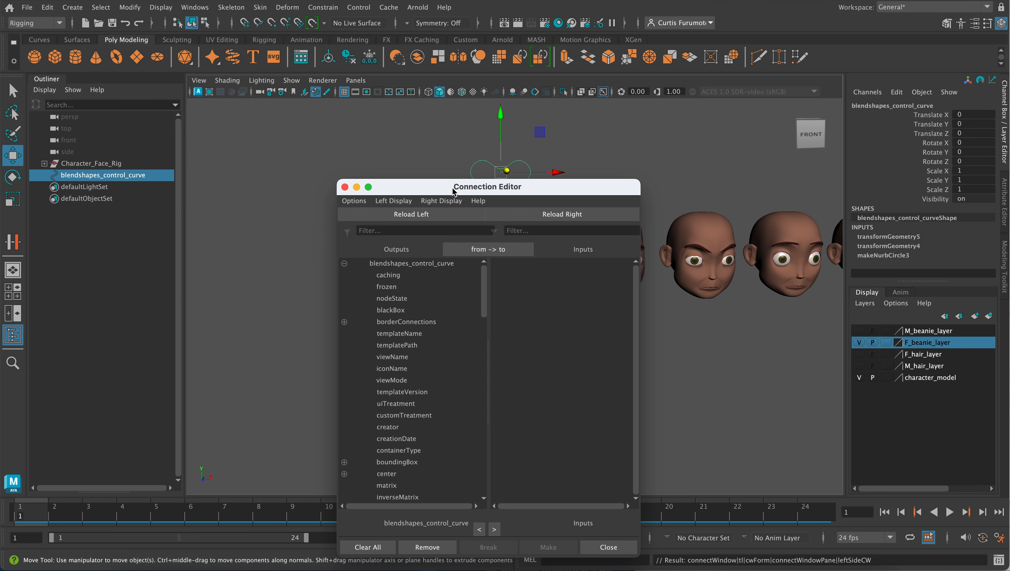
left_click_drag(436, 188, 232, 166)
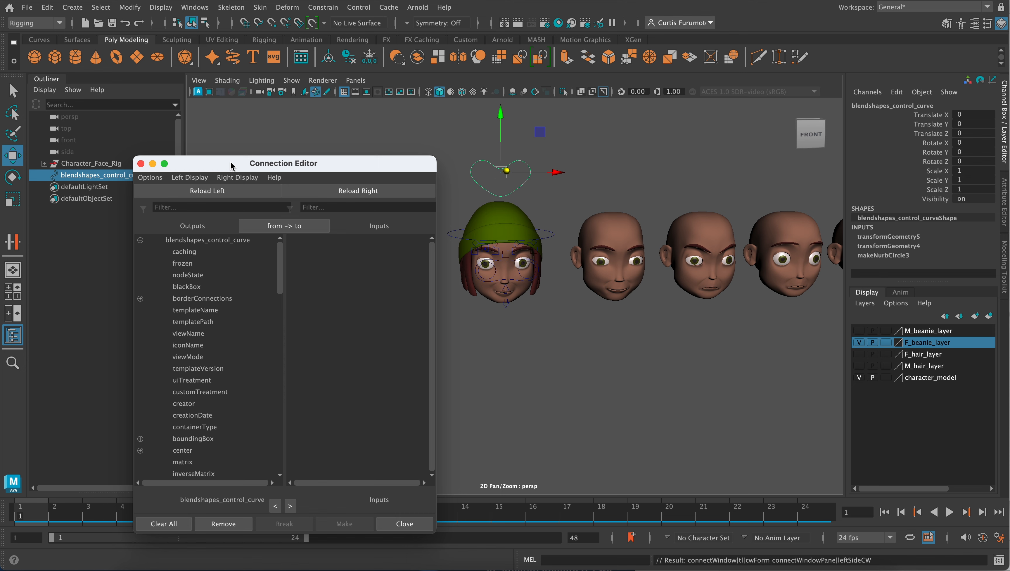
left_click(480, 296)
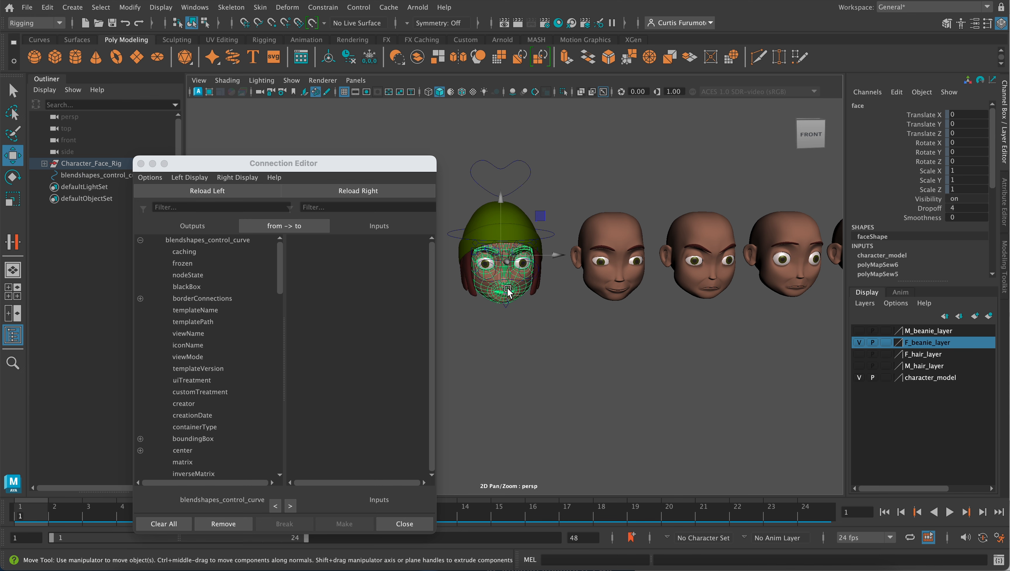
- Load the selected face mesh as the input side of the Connection Editor
scroll(508, 290, "up", 2)
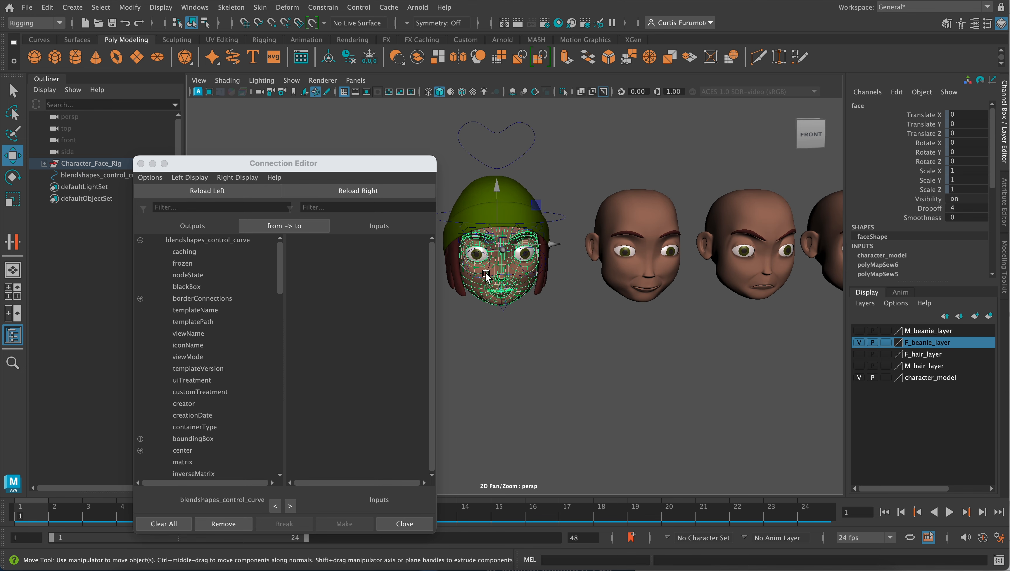
left_click(367, 193)
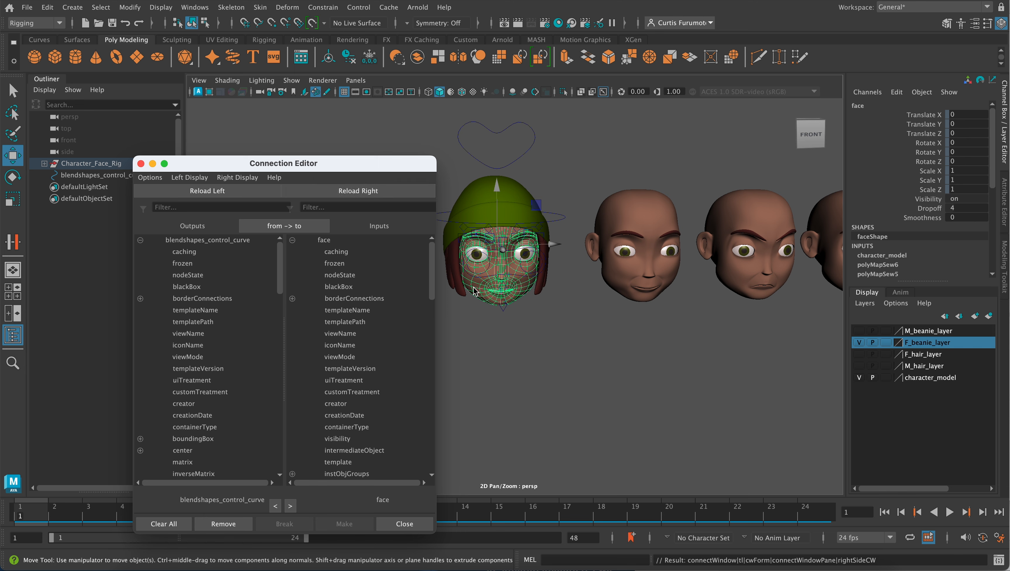
scroll(390, 335, "down", 10)
scroll(392, 320, "up", 10)
scroll(486, 264, "down", 1)
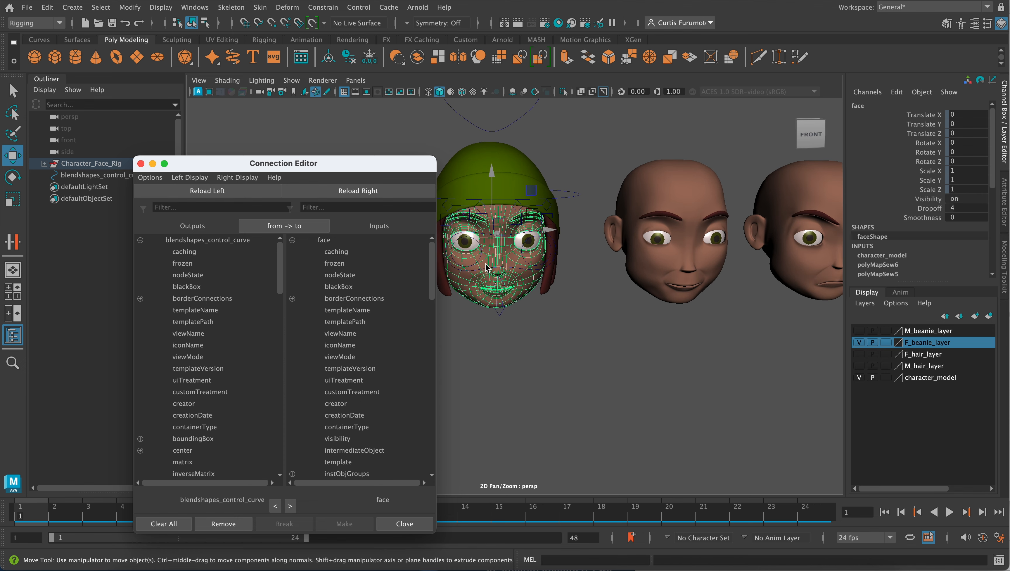
scroll(485, 264, "down", 1)
scroll(482, 286, "up", 1)
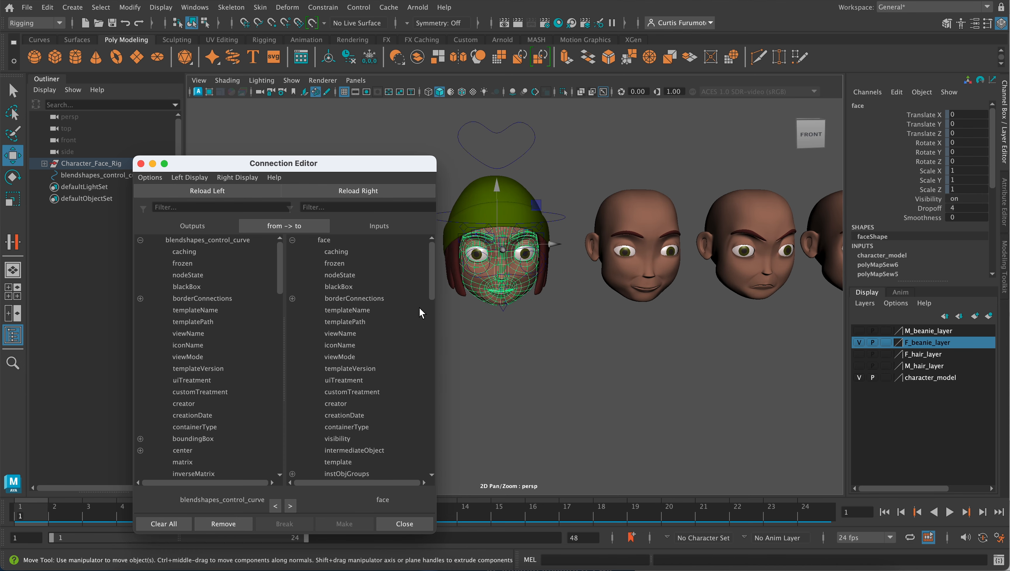
scroll(416, 334, "down", 10)
scroll(416, 334, "up", 10)
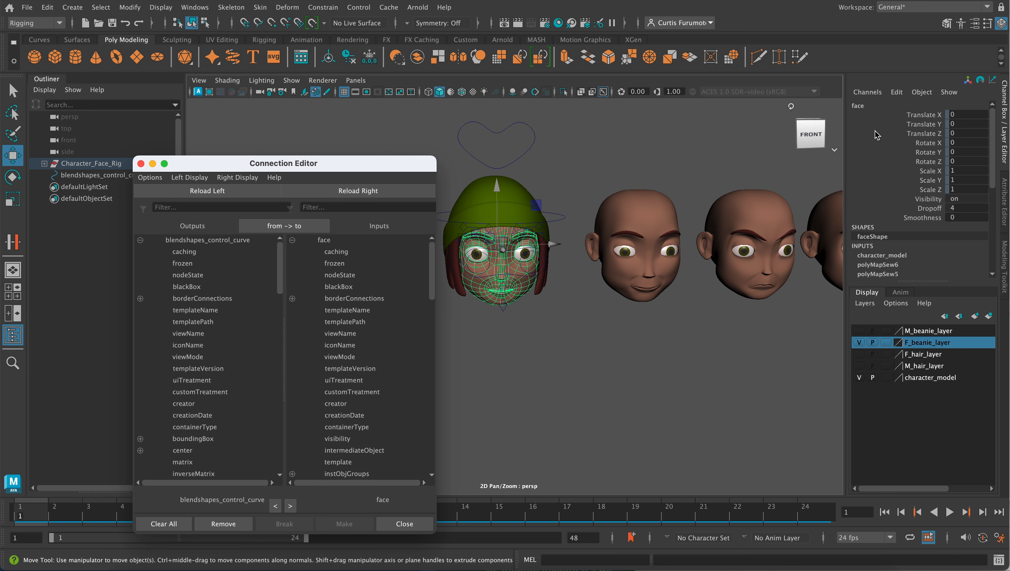
- Select the face's blendShape1 input node and reload it as the input side of the Connection Editor
left_click_drag(993, 162, 993, 218)
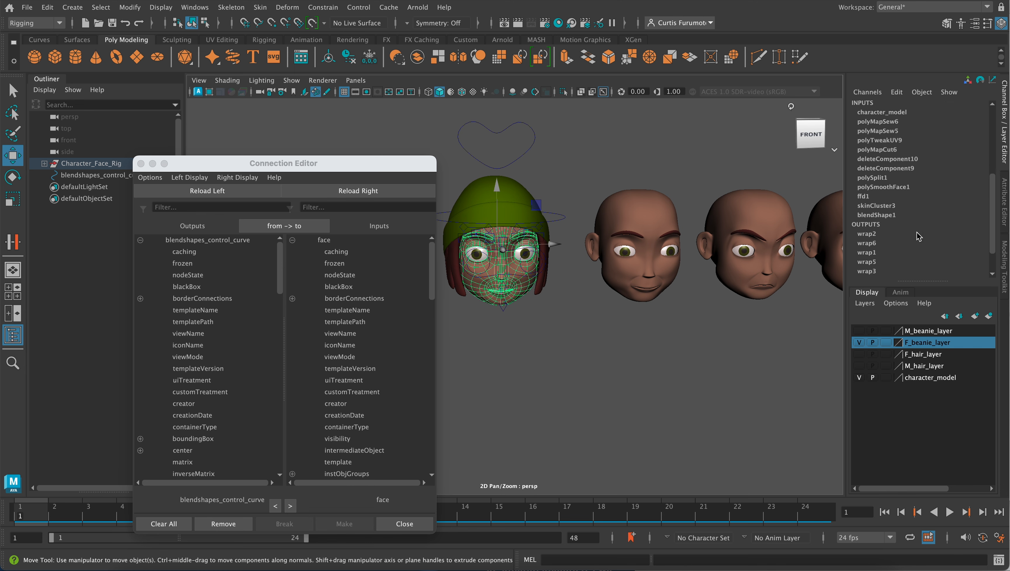
left_click(890, 217)
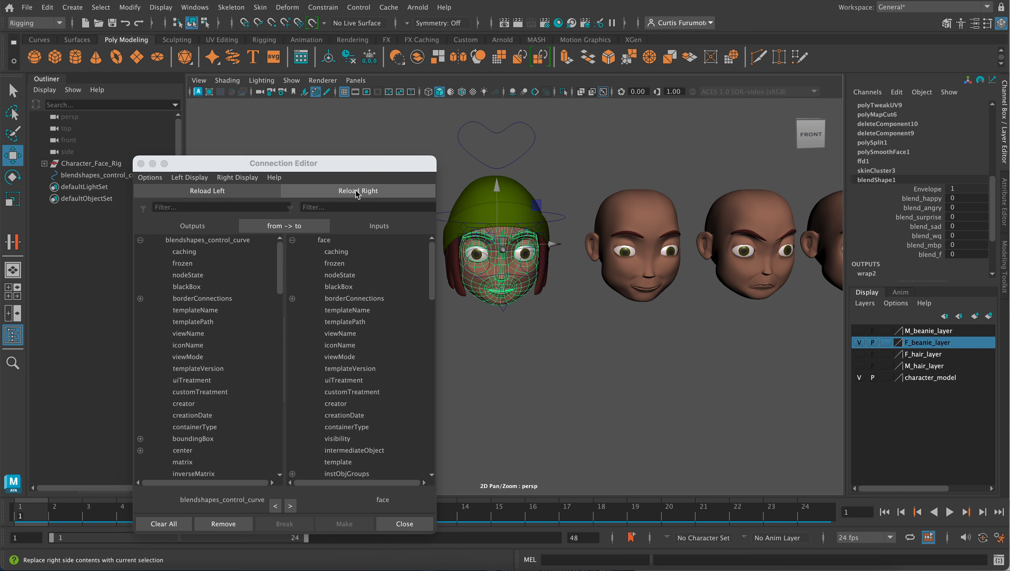
left_click(408, 194)
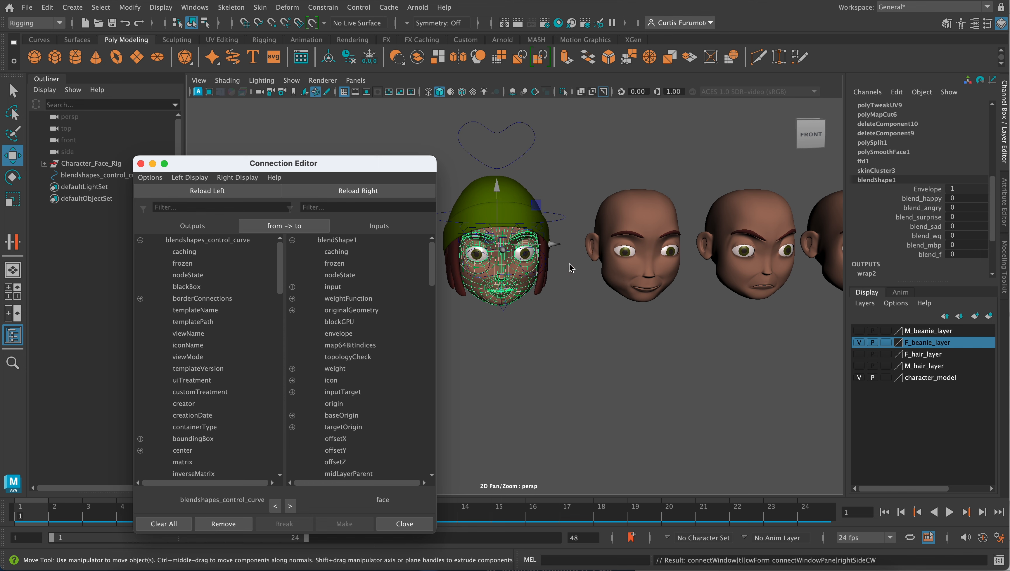
- Expand blendShape1's weight attribute among the inputs and look through the control curve's outputs for matching expression attributes
scroll(344, 334, "down", 10)
scroll(344, 333, "up", 3)
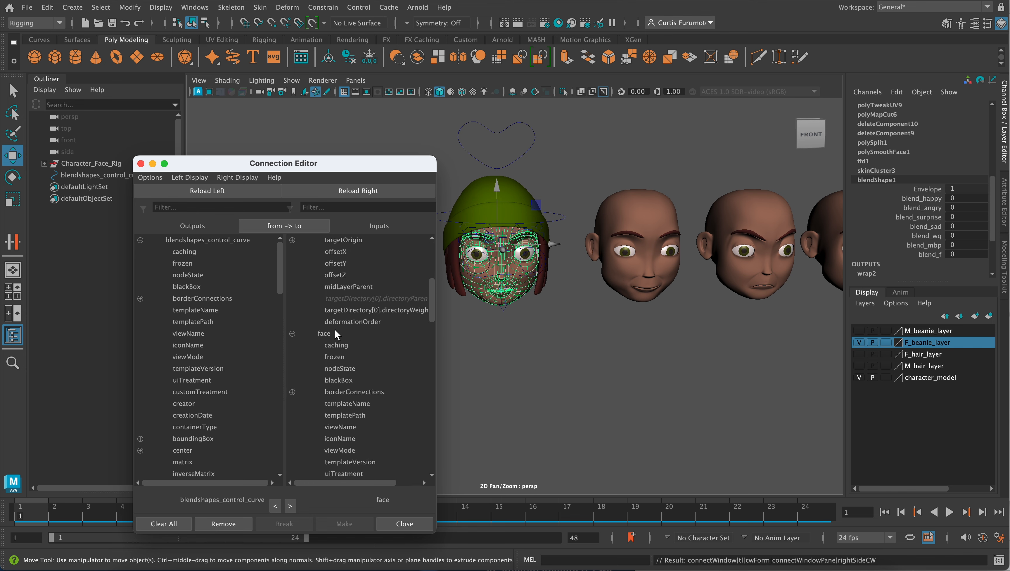
scroll(306, 335, "up", 3)
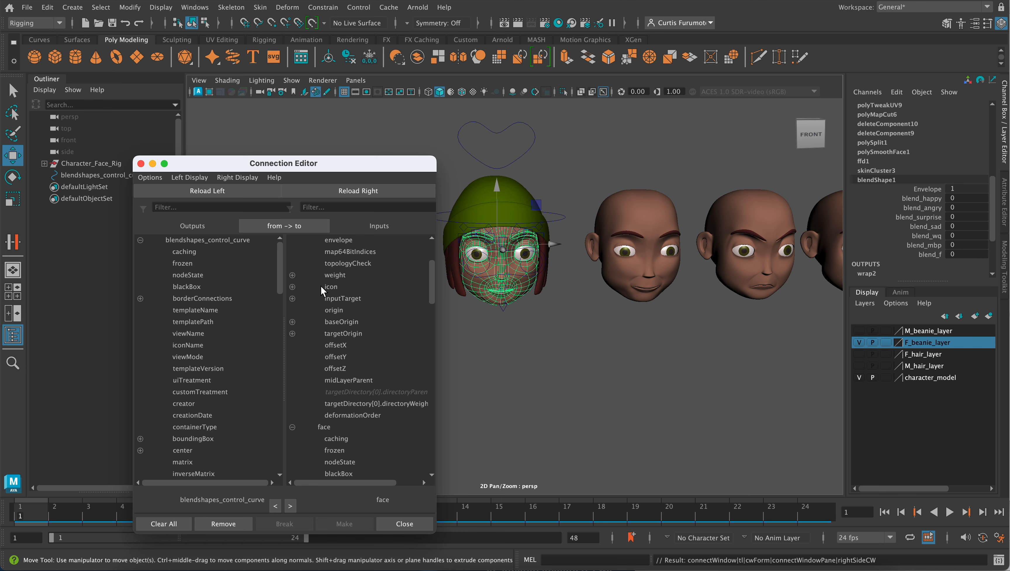
left_click(292, 275)
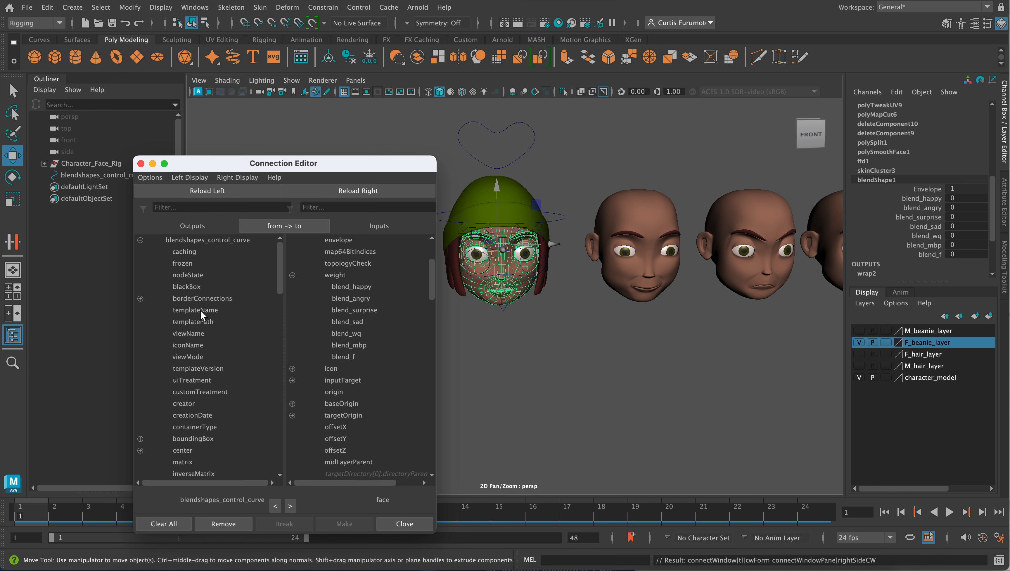
scroll(200, 310, "down", 10)
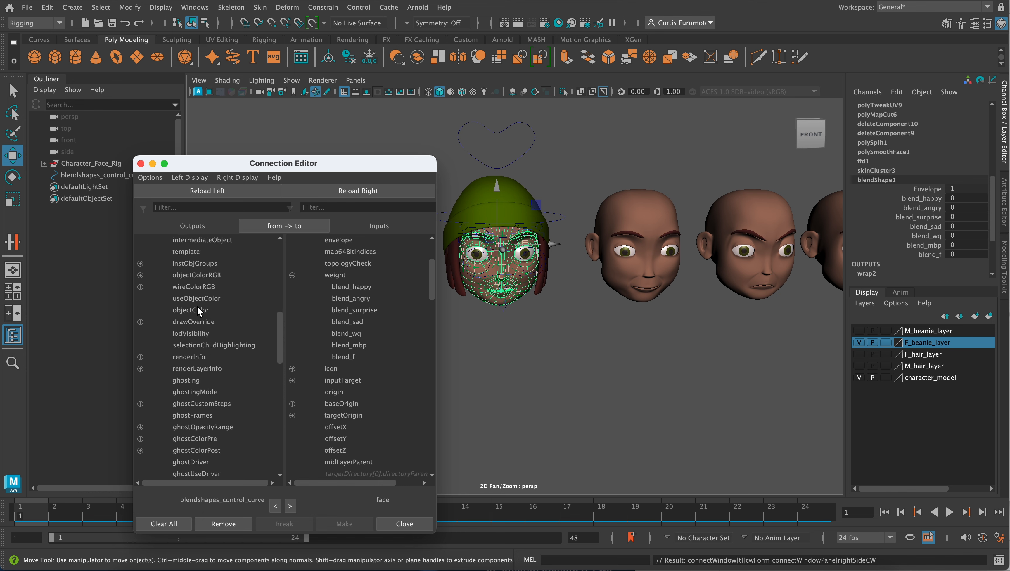
scroll(197, 309, "up", 10)
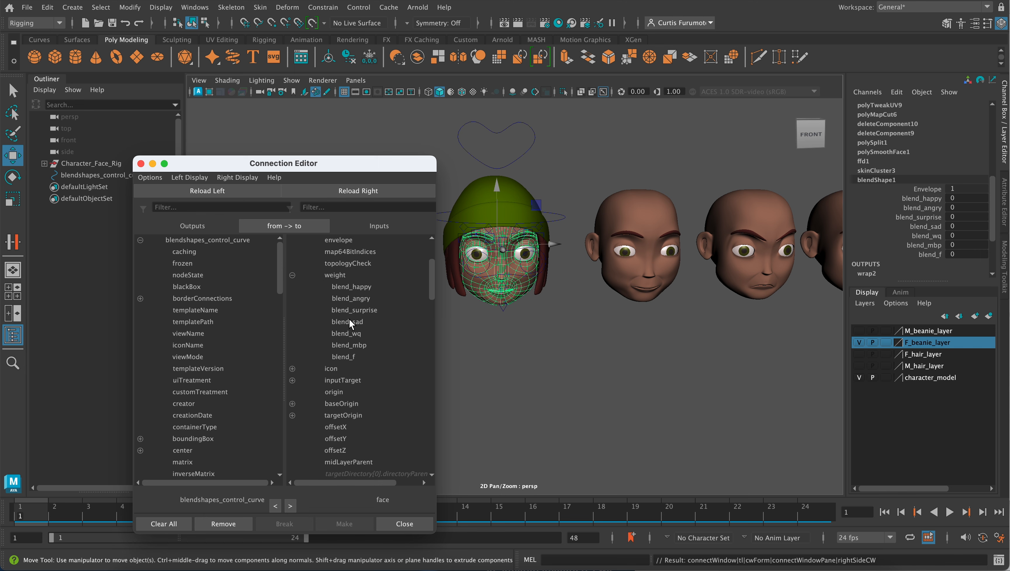
scroll(861, 220, "up", 10)
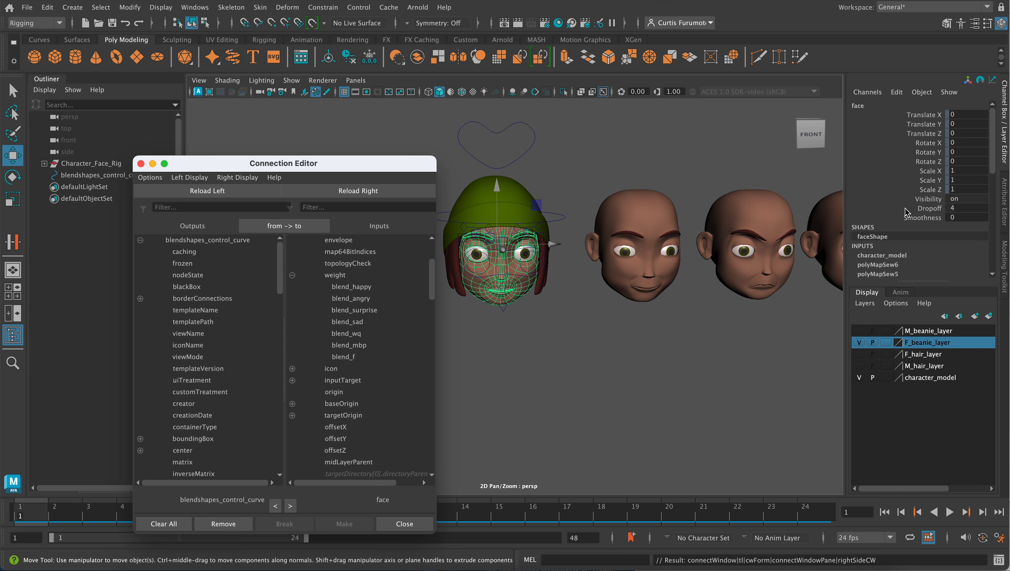
scroll(906, 212, "down", 3)
scroll(907, 212, "up", 3)
- Lock and hide all translate, rotate, scale and visibility channels of blendshapes_control_curve
left_click_drag(190, 167, 234, 168)
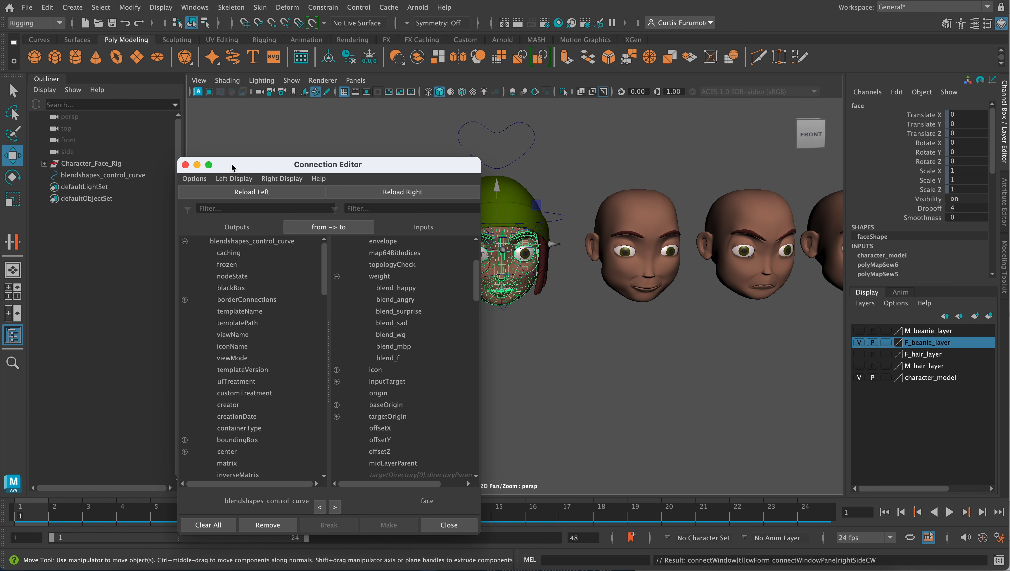
left_click(137, 178)
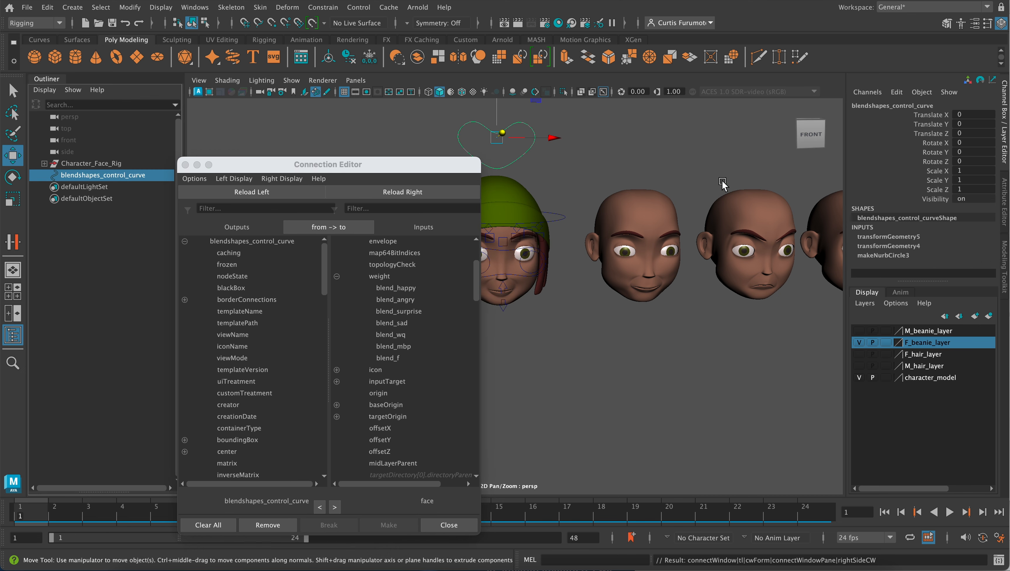
left_click(934, 117)
left_click_drag(935, 118, 942, 200)
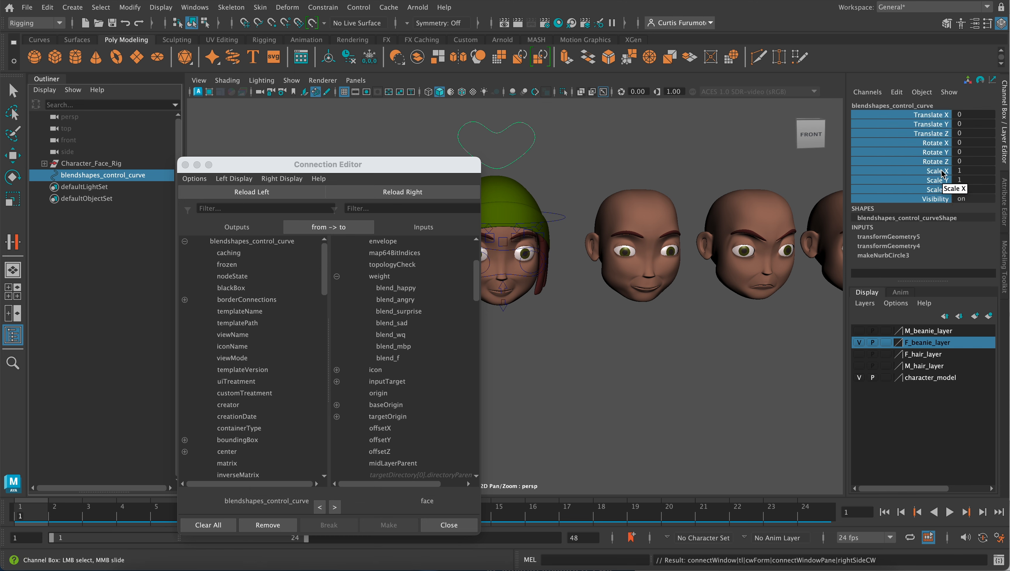
right_click(941, 160)
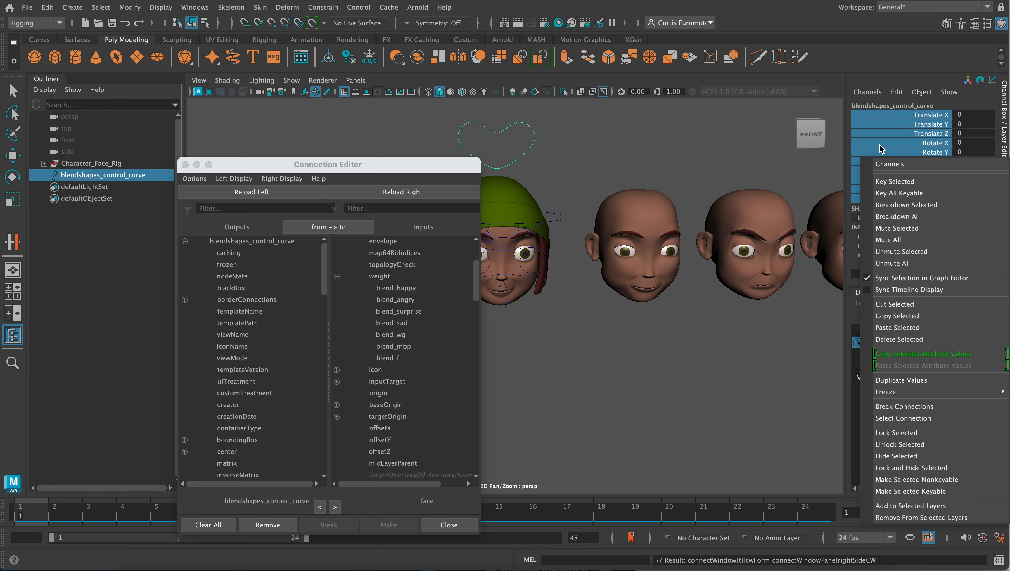
left_click(872, 48)
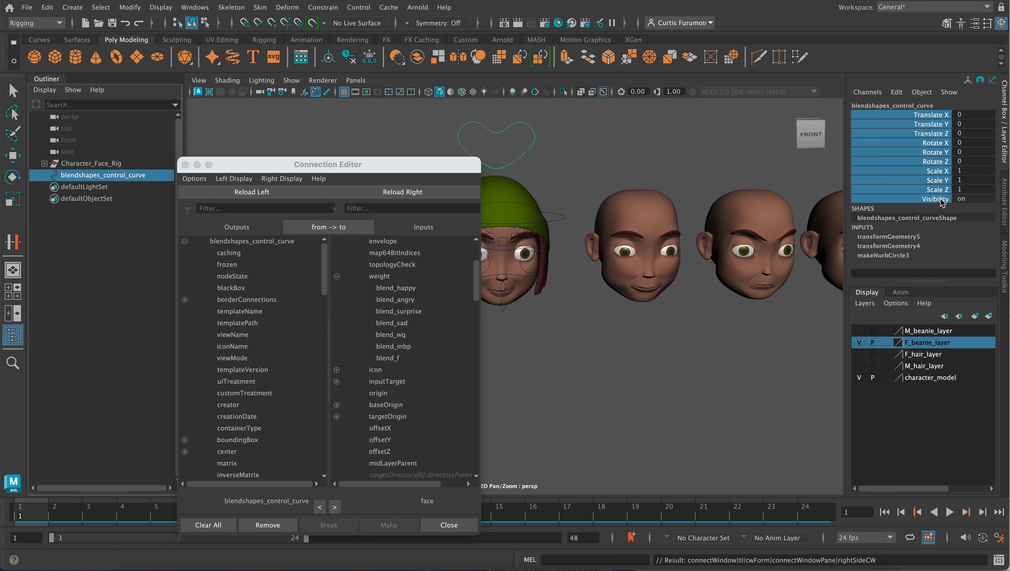
right_click(935, 176)
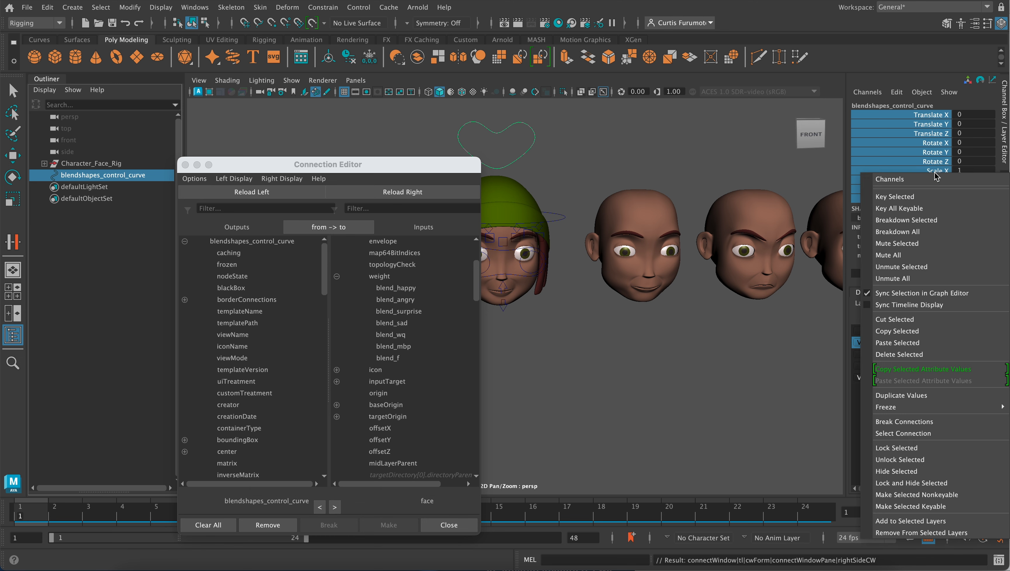
left_click(971, 484)
key("w")
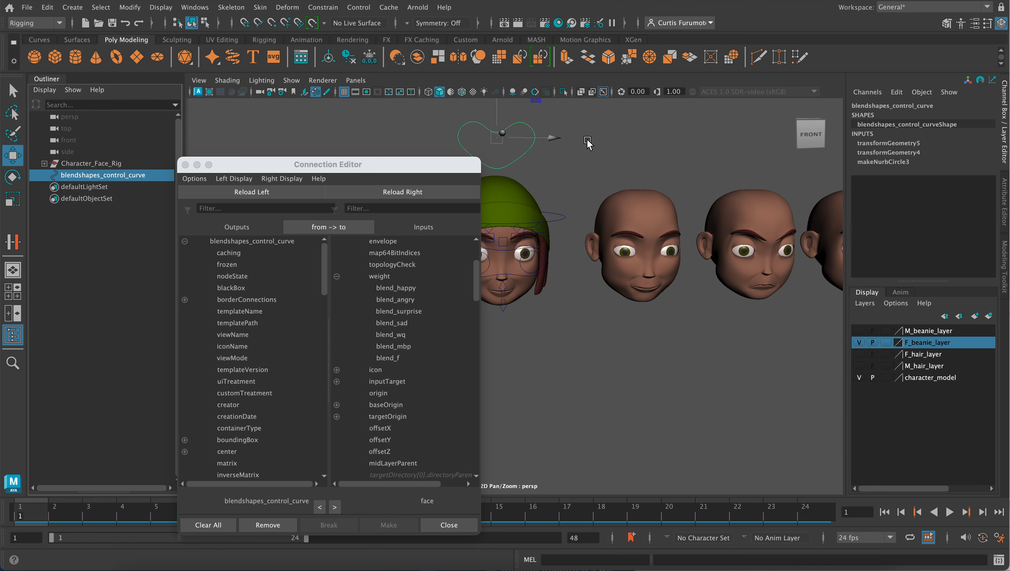
- Open the Add Attribute window for blendshapes_control_curve and arrange it beside the Connection Editor with the blend weights in view
left_click_drag(440, 171, 270, 204)
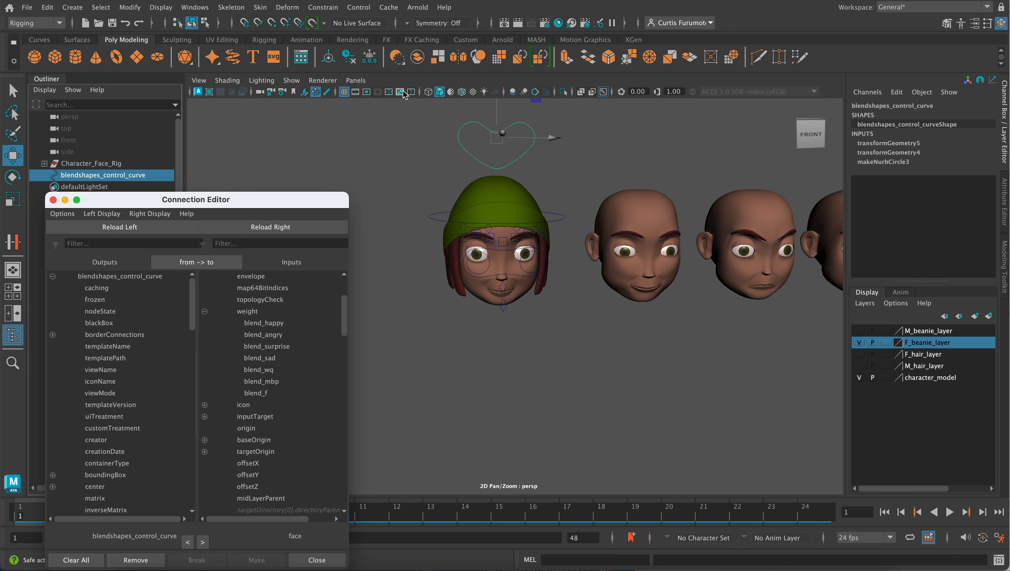
left_click(130, 8)
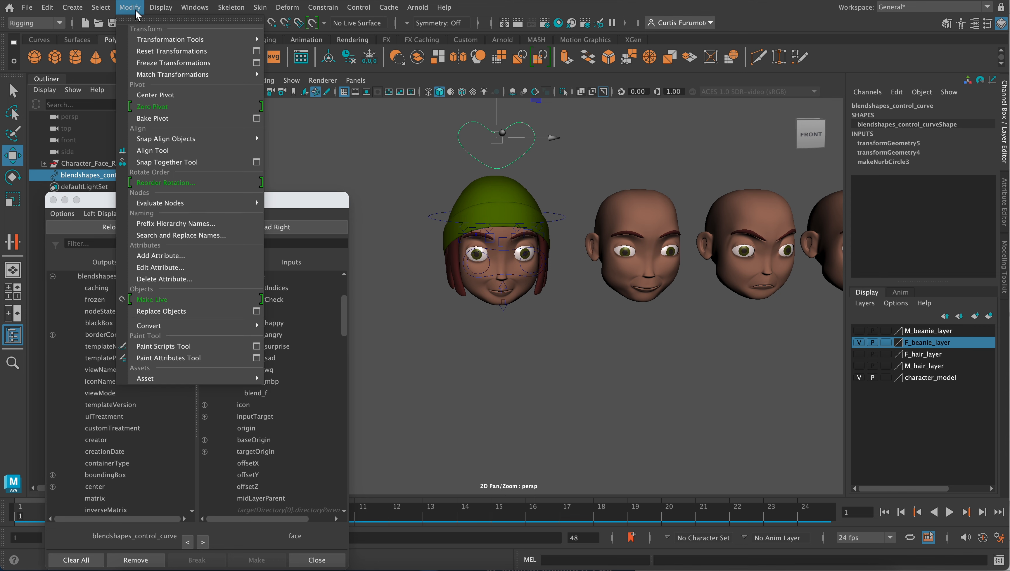
left_click(213, 255)
left_click_drag(418, 188, 505, 74)
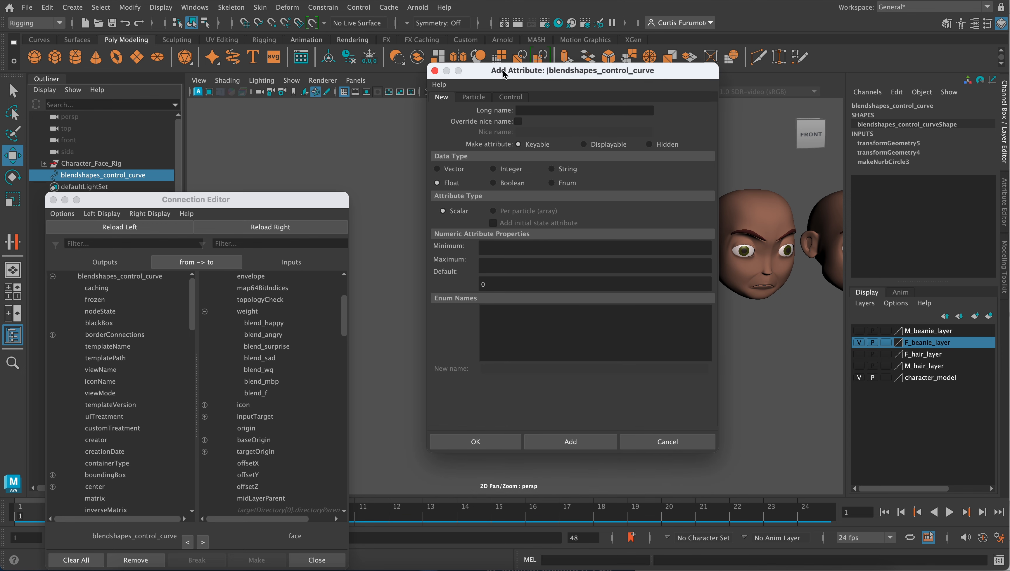
left_click_drag(298, 203, 370, 162)
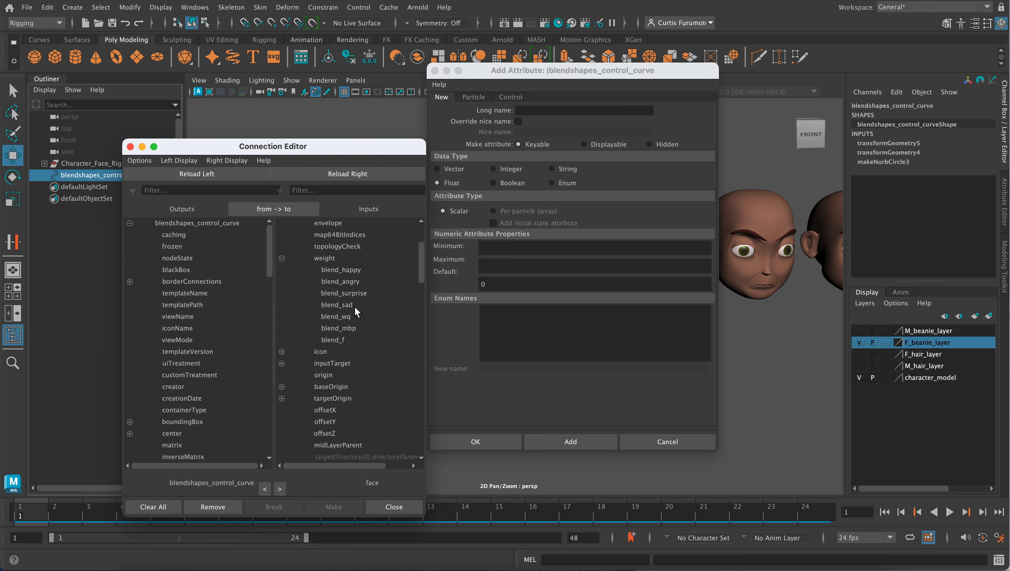
left_click_drag(308, 139, 301, 66)
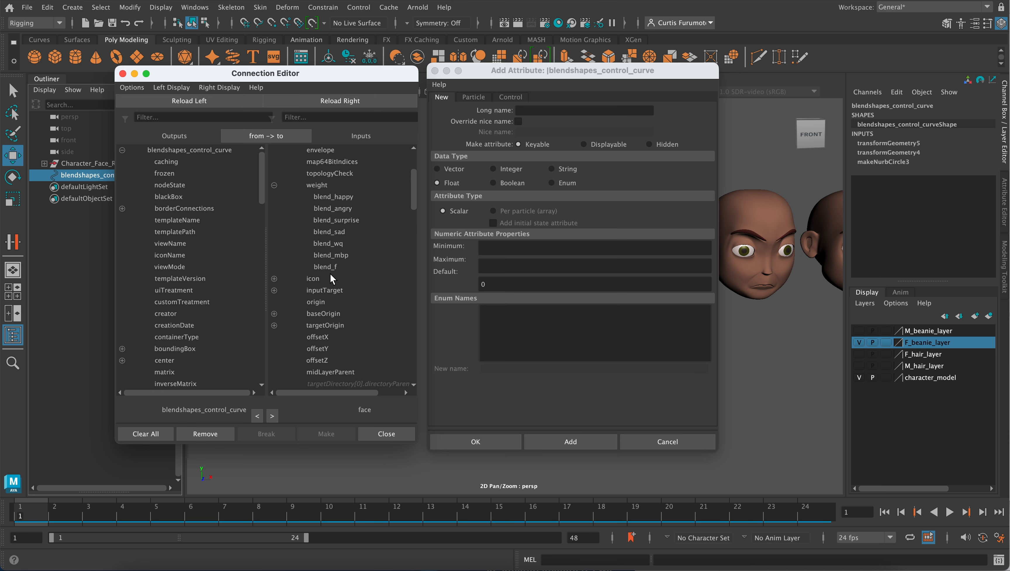
- Add a keyable float attribute named Happy to the control curve, with minimum 0, maximum 1 and default 0
left_click(521, 111)
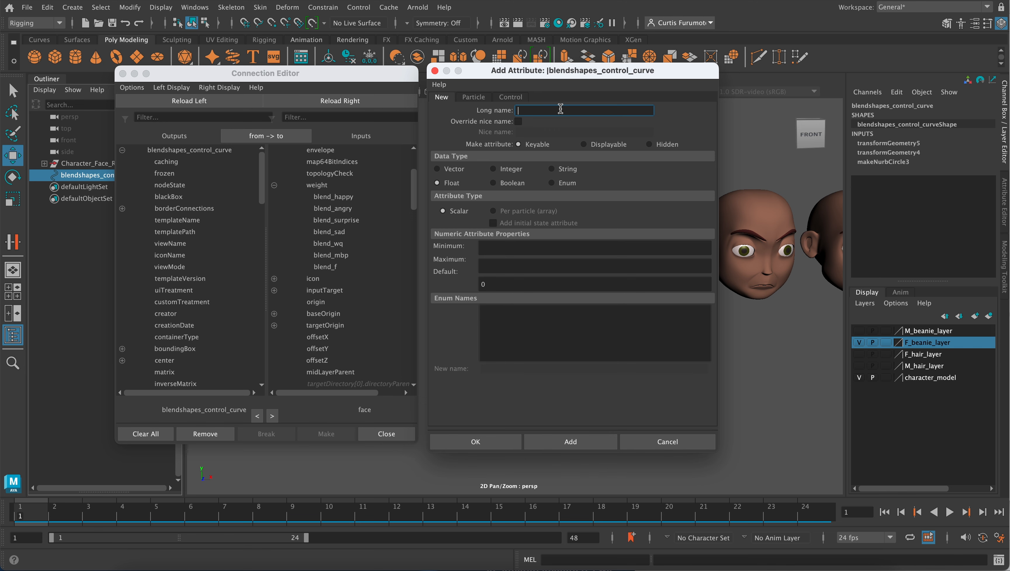
type("Happy")
left_click(486, 248)
type("0")
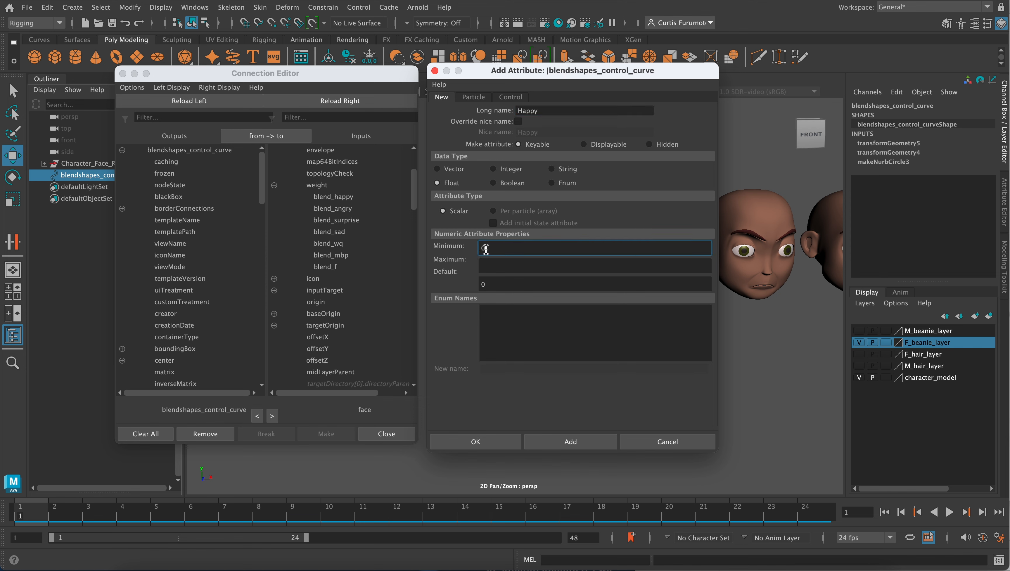
left_click(493, 267)
type("1")
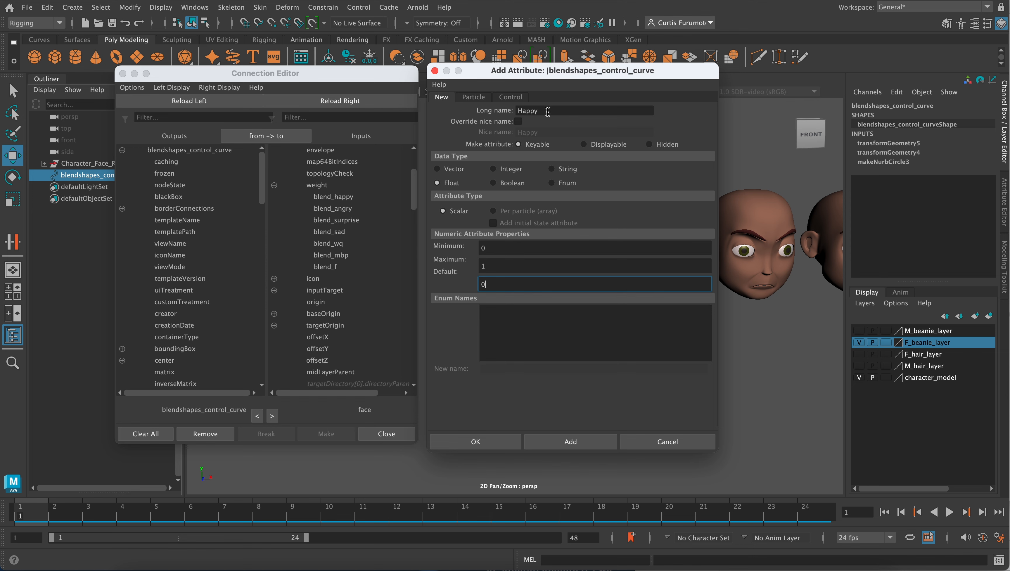
left_click_drag(546, 110, 505, 109)
left_click(493, 249)
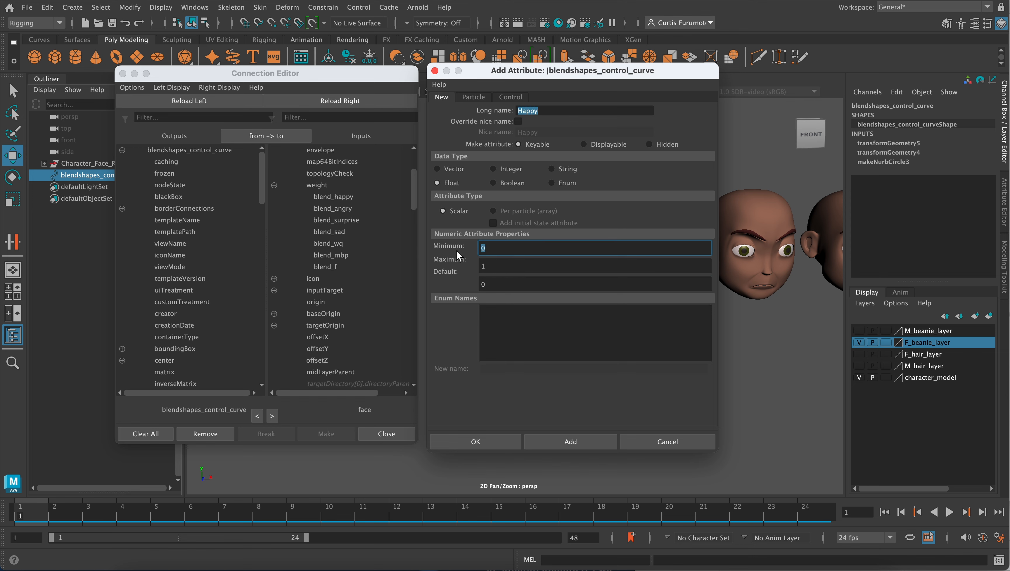
left_click(505, 267)
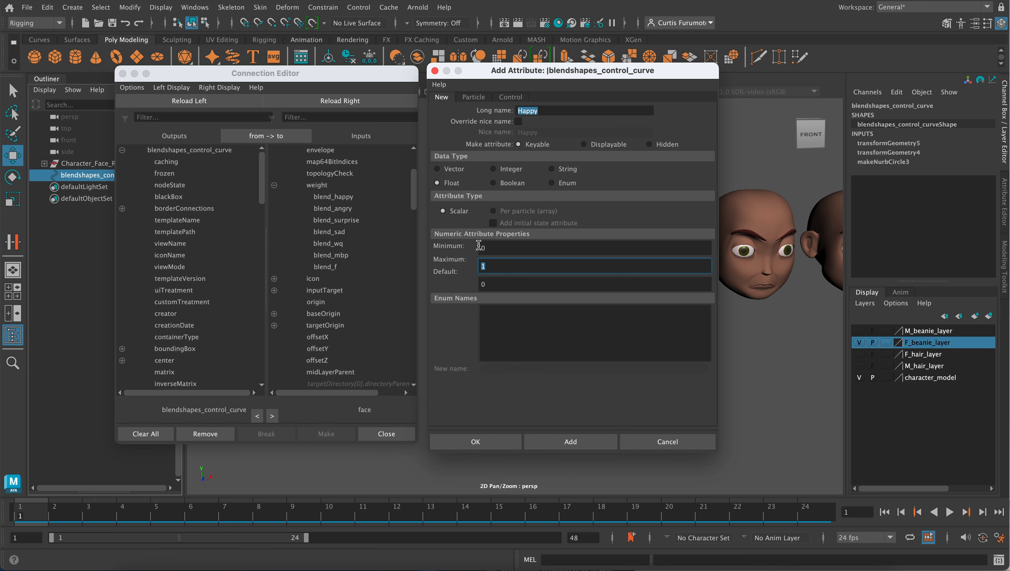
left_click(570, 442)
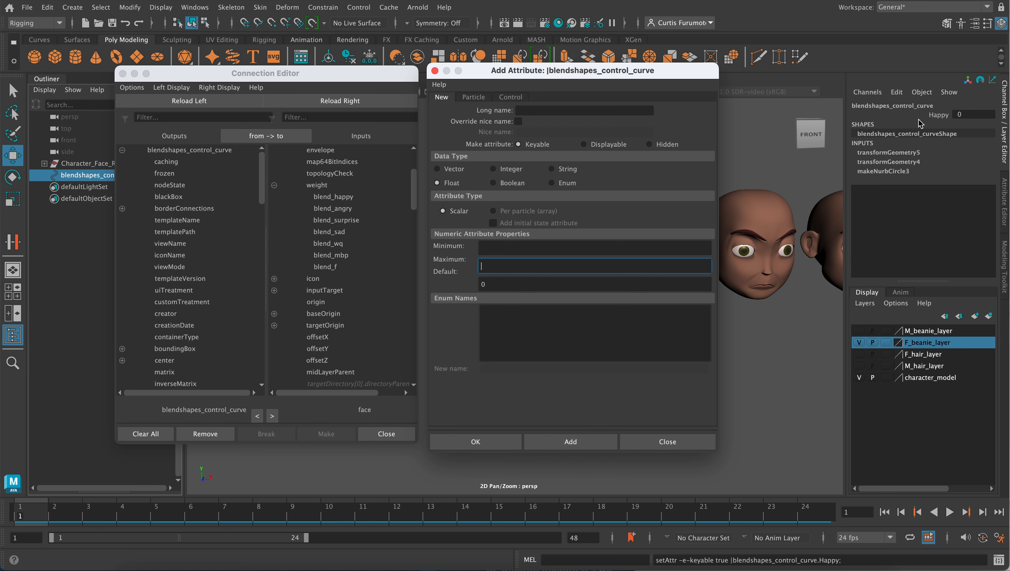
- Add a keyable float attribute named Angry to the control curve, with minimum 0, maximum 1 and default 0
left_click(530, 112)
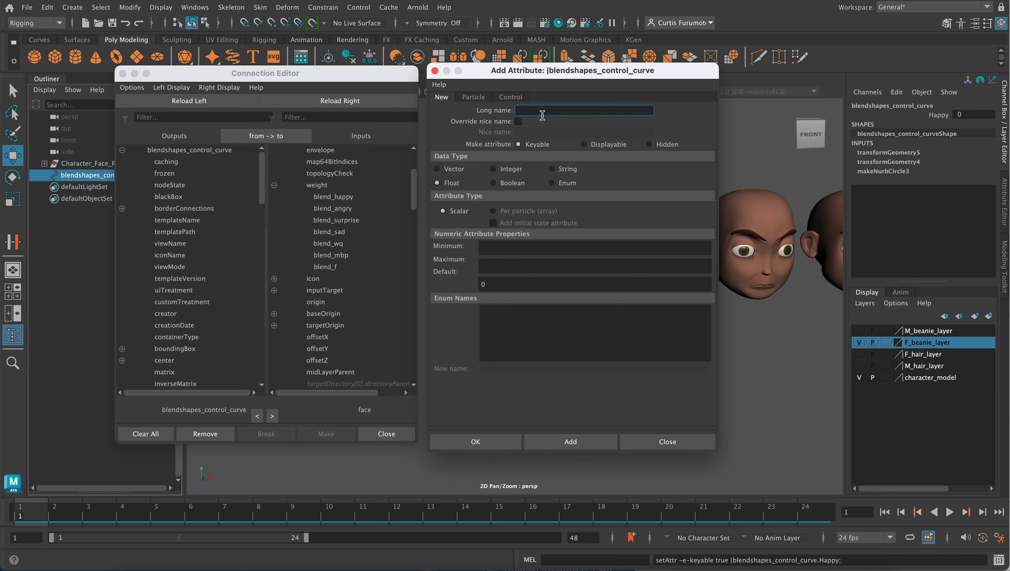
type("Angry")
left_click(484, 244)
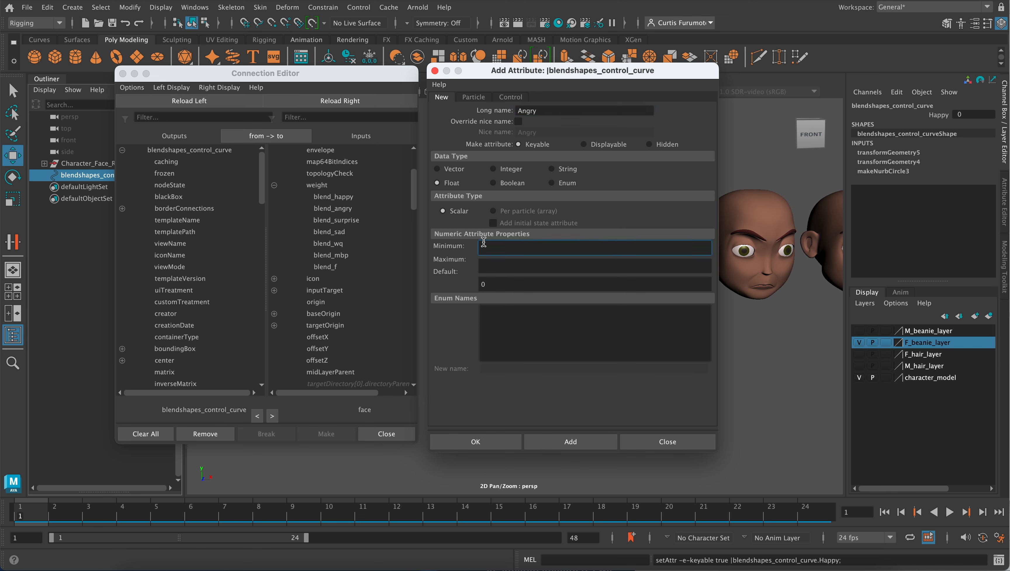
type("0")
left_click(486, 267)
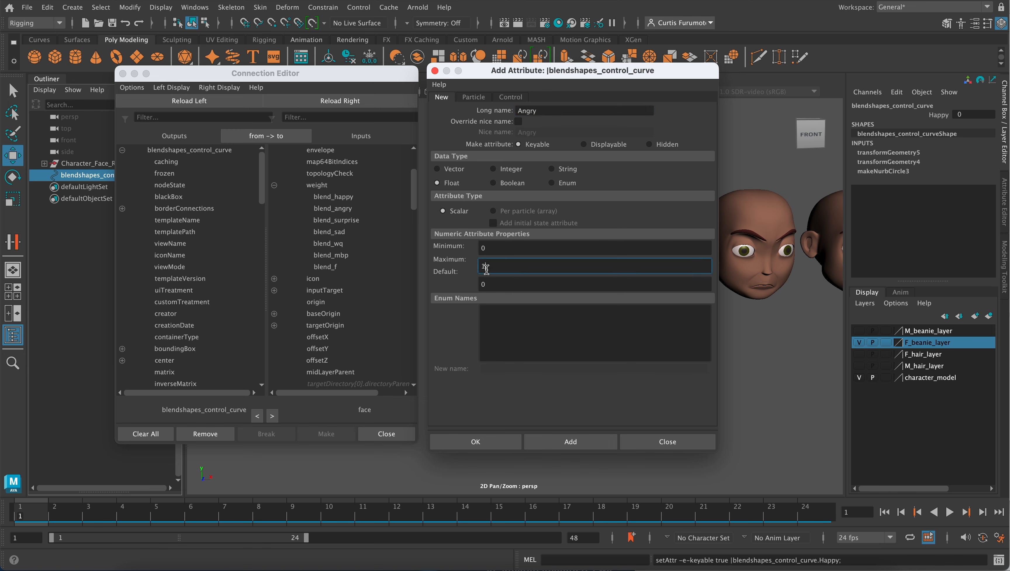
left_click(560, 442)
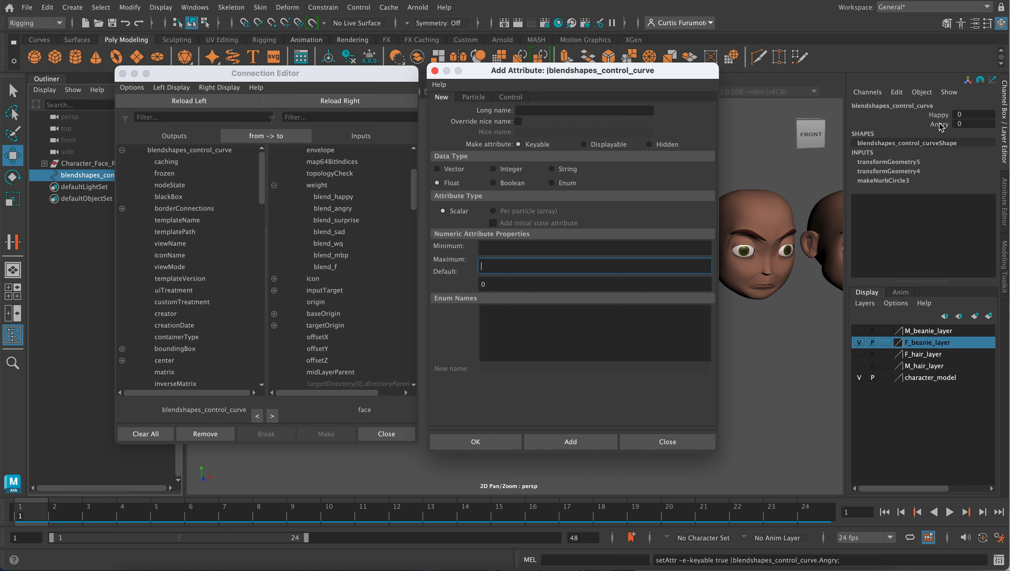
- Add a keyable float attribute named Surprise to the control curve, with minimum 0, maximum 1 and default 0
left_click(544, 109)
type("S")
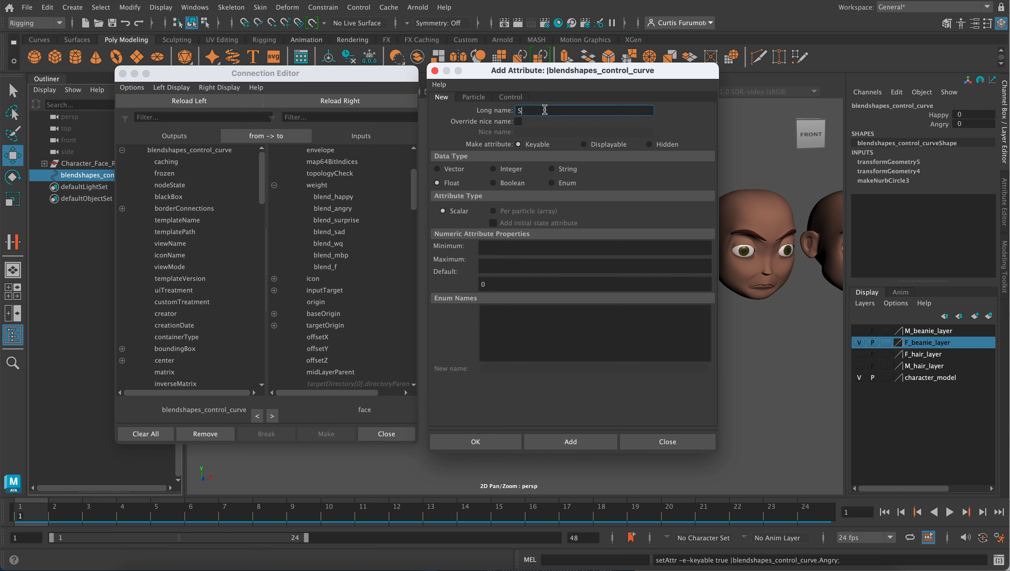
type("uprprise")
left_click(511, 246)
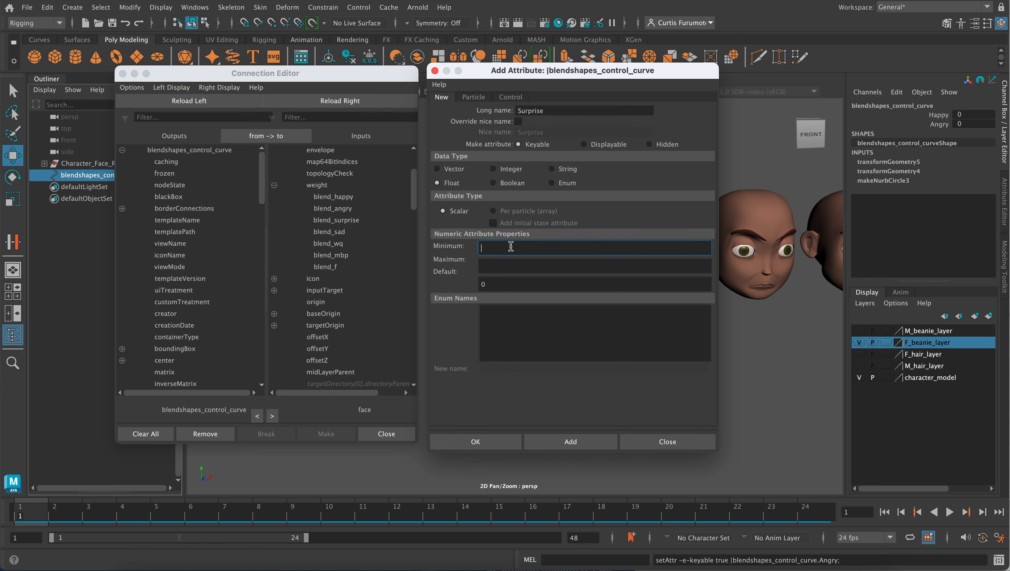
type("0")
left_click(496, 269)
type("1")
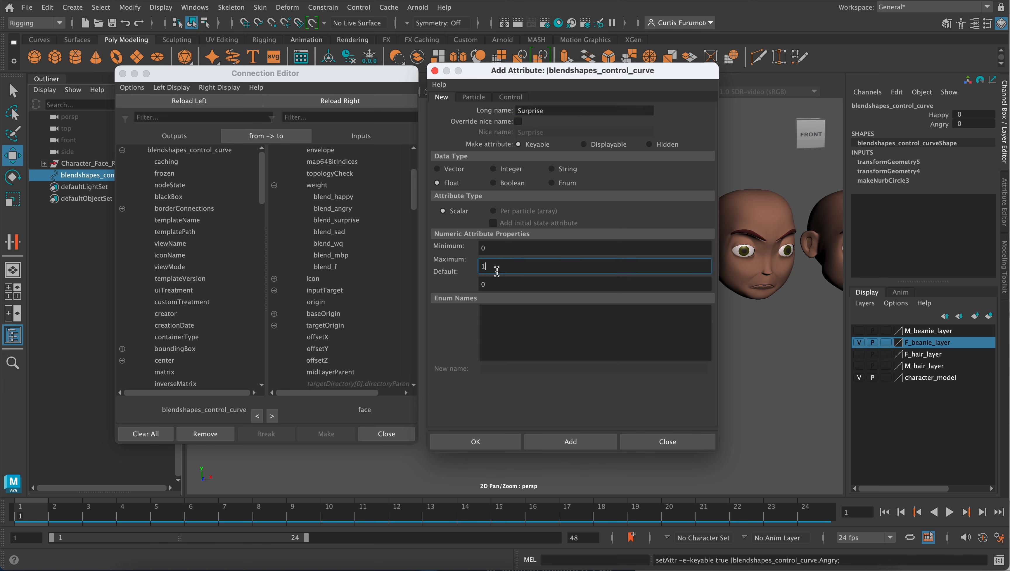
left_click(561, 440)
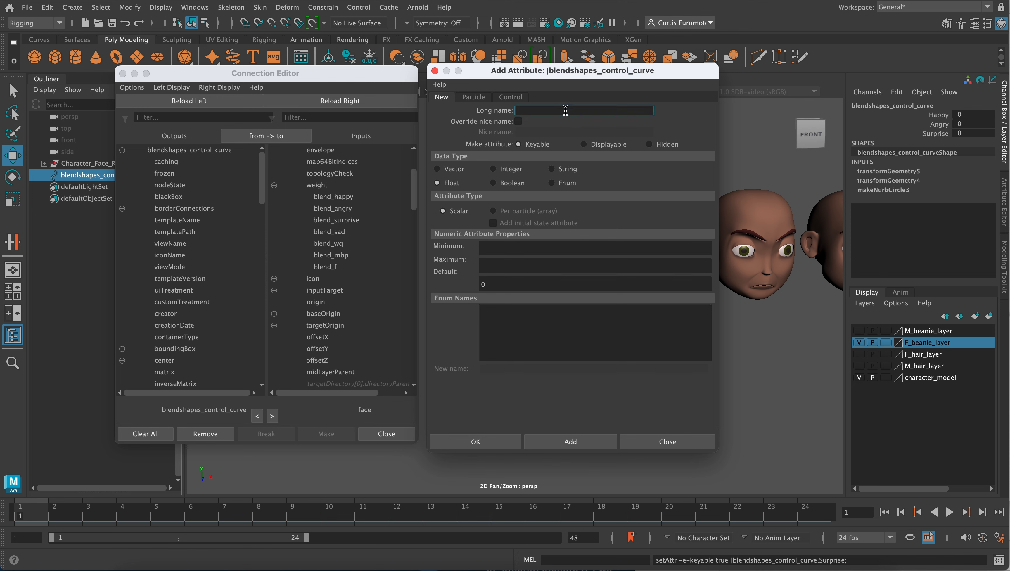
- Add a keyable float attribute named Sad to the control curve, with minimum 0 and default 0
type("Sad")
left_click(496, 248)
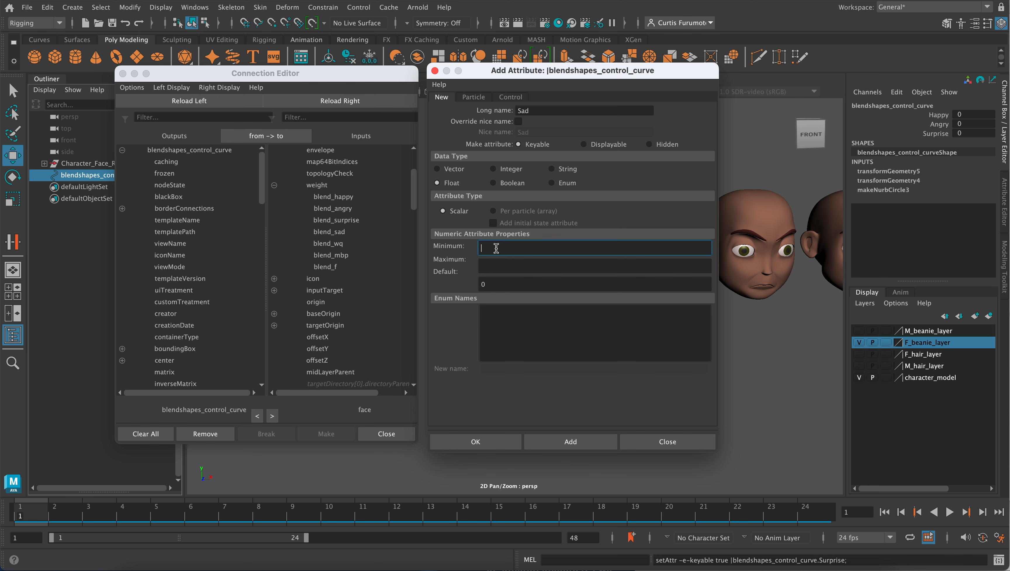
type("0")
left_click(485, 267)
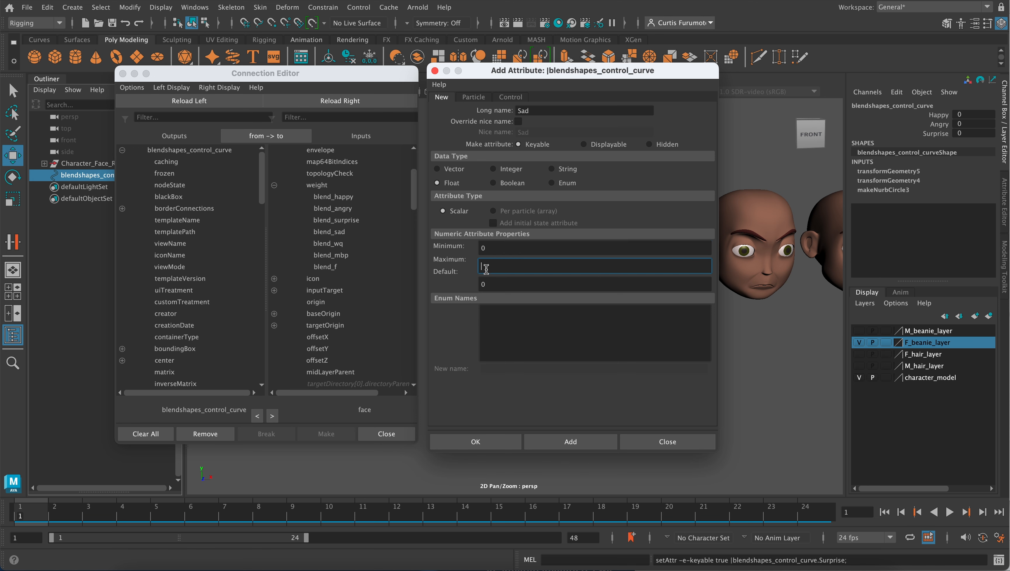
left_click(571, 442)
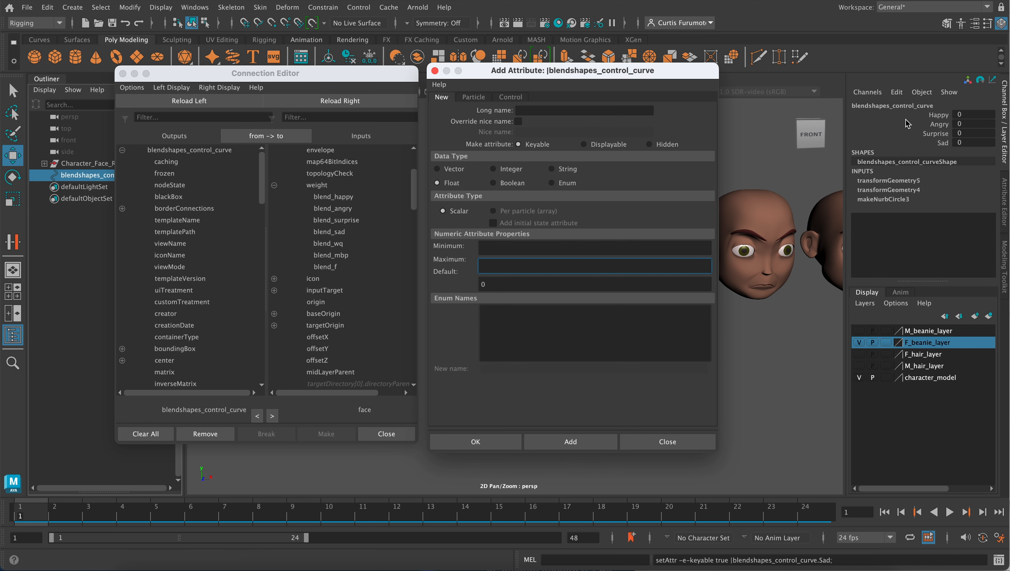
- Add a keyable float attribute named wq in lowercase to the control curve, with minimum 0, maximum 1 and default 0
left_click(561, 113)
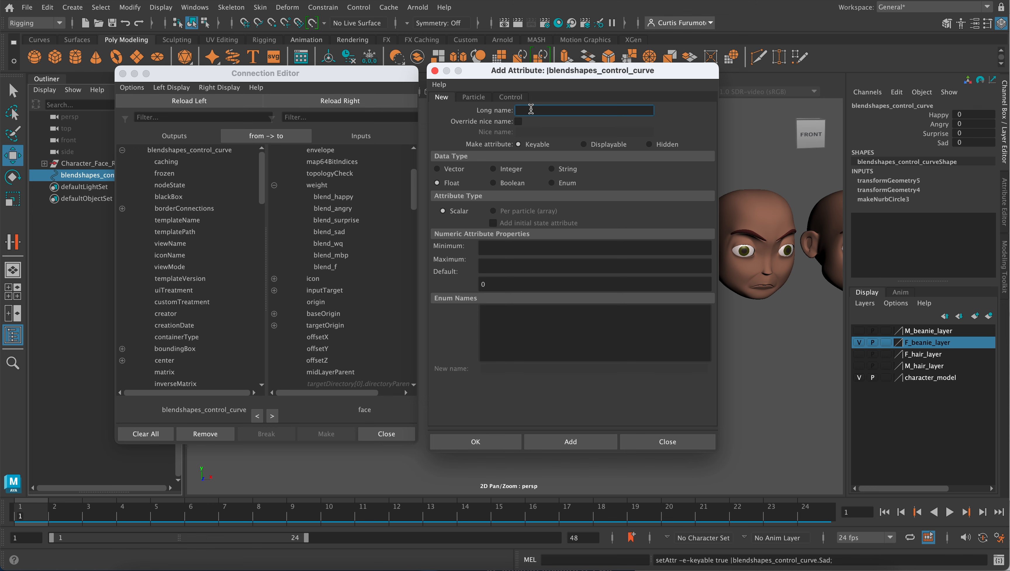
type("WQ")
key("BackSpace")
key("BackSpace")
type("wq")
left_click(489, 249)
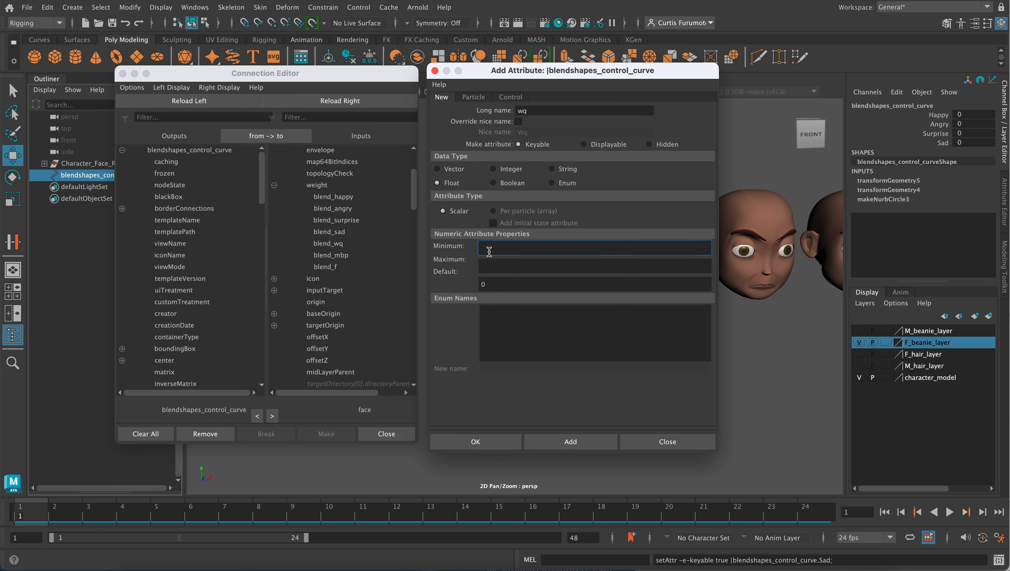
type("0")
key("Tab")
type("1")
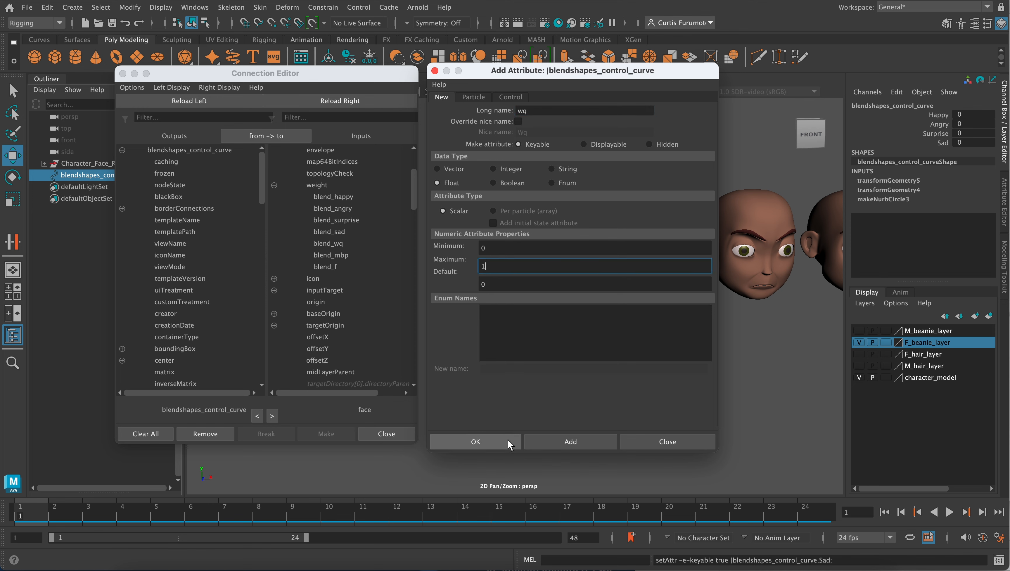
left_click(554, 439)
- Add a keyable float attribute named mbp to the control curve, with minimum 0, maximum 1 and default 0
left_click(534, 109)
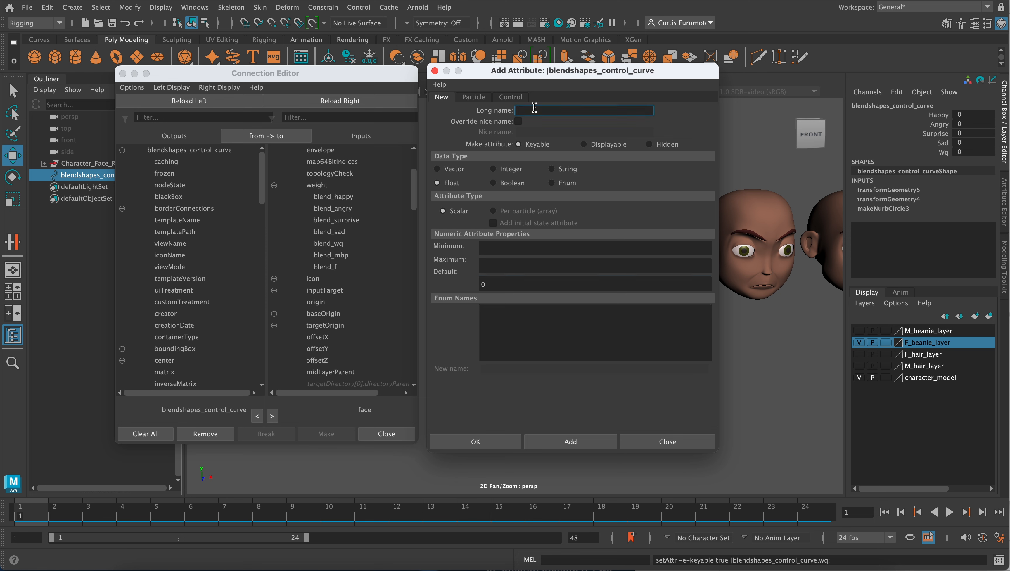
type("mbp")
left_click(516, 247)
type("0")
left_click(508, 266)
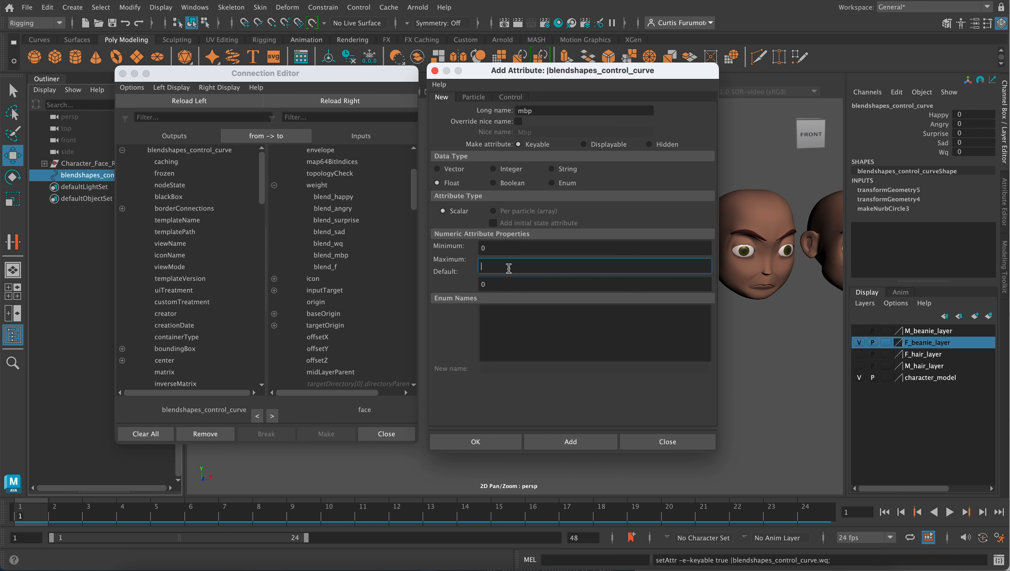
type("1")
left_click(550, 441)
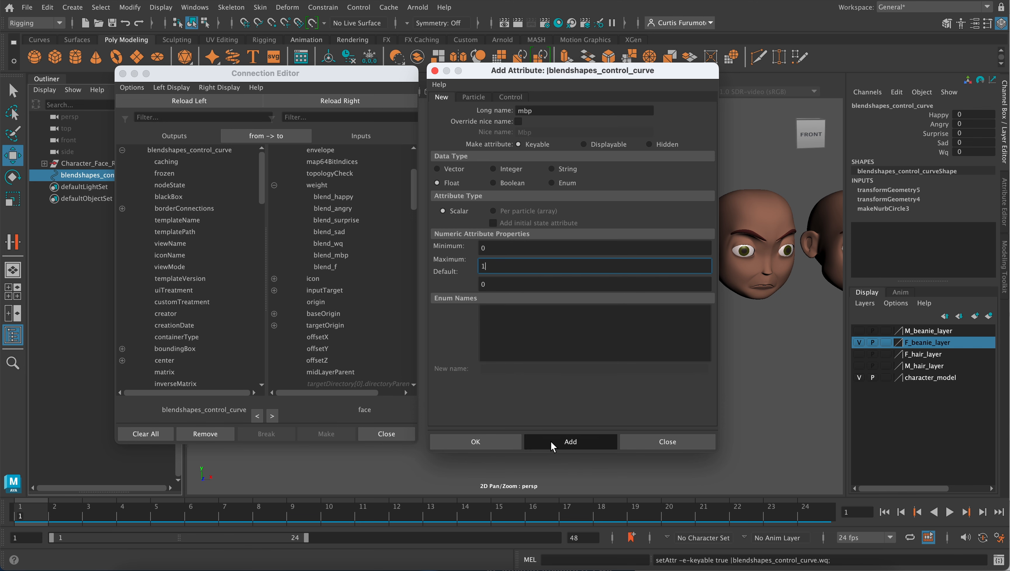
- Add a final keyable float attribute named f with minimum 0, maximum 1 and default 0, and close the Add Attribute window
left_click(552, 112)
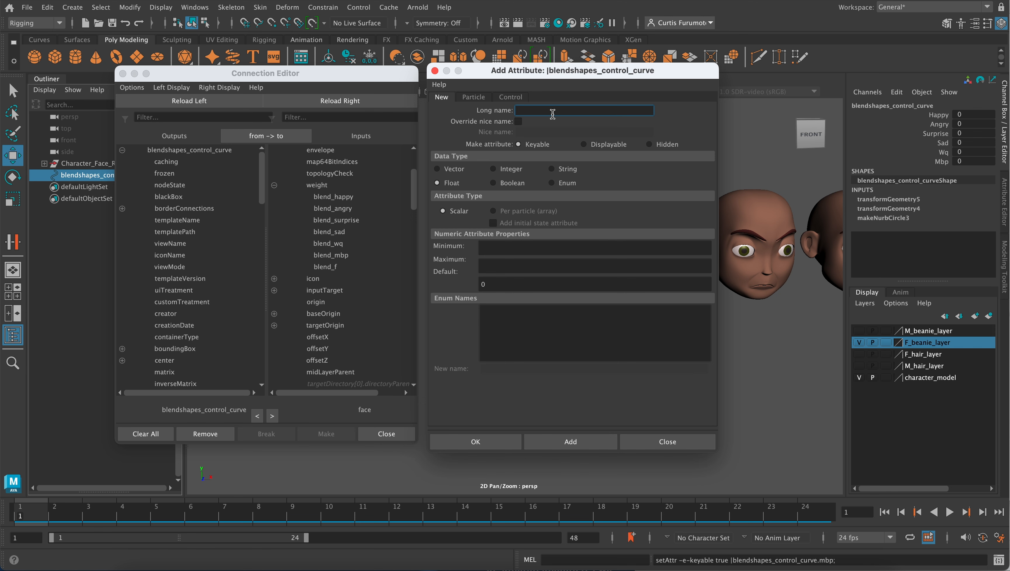
type("f")
left_click(487, 247)
type("0")
left_click(487, 267)
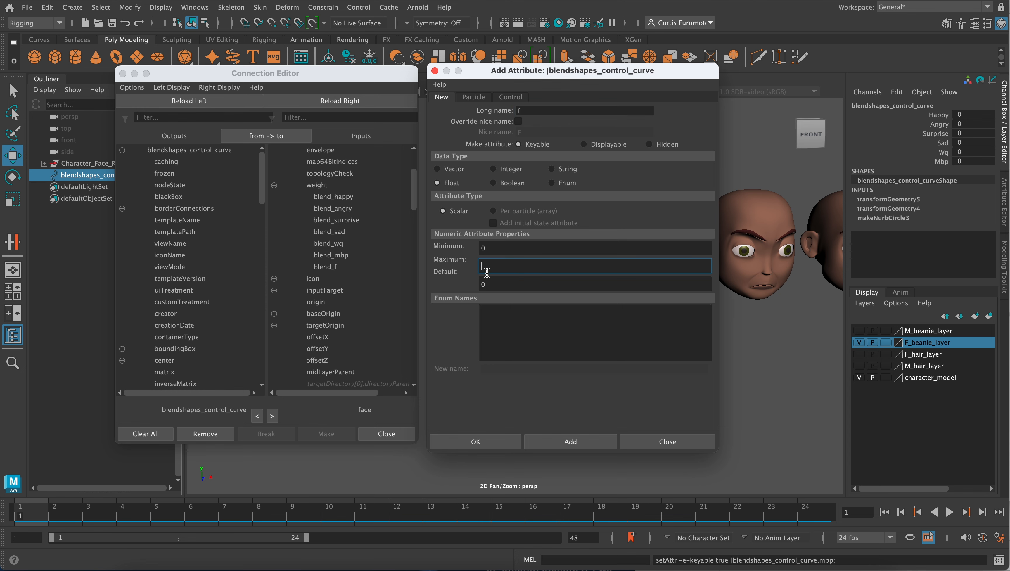
type("1")
left_click(472, 439)
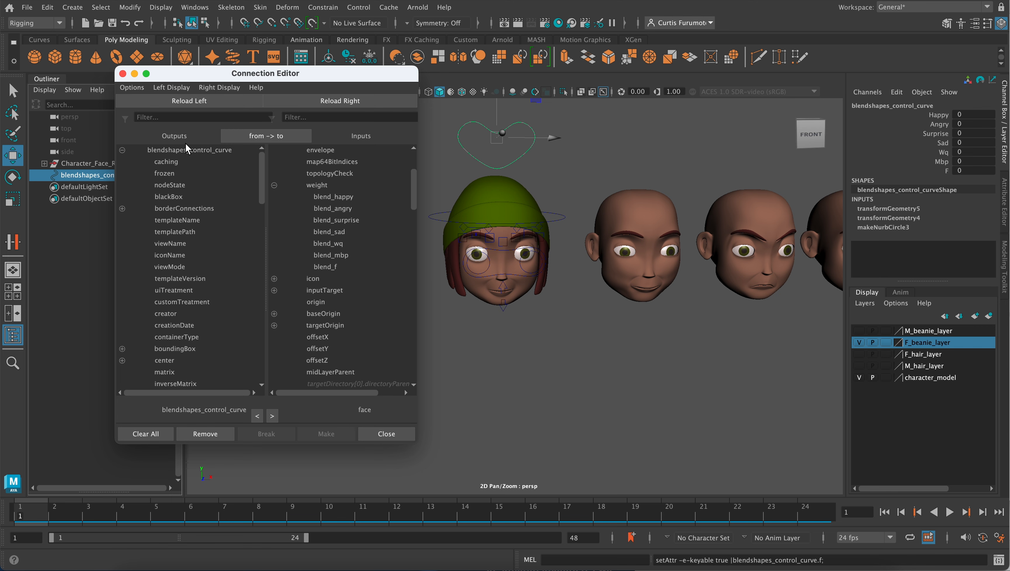
- Reload blendshapes_control_curve as the Connection Editor's output side and bring its new expression attributes into view
scroll(216, 281, "down", 20)
scroll(215, 280, "up", 20)
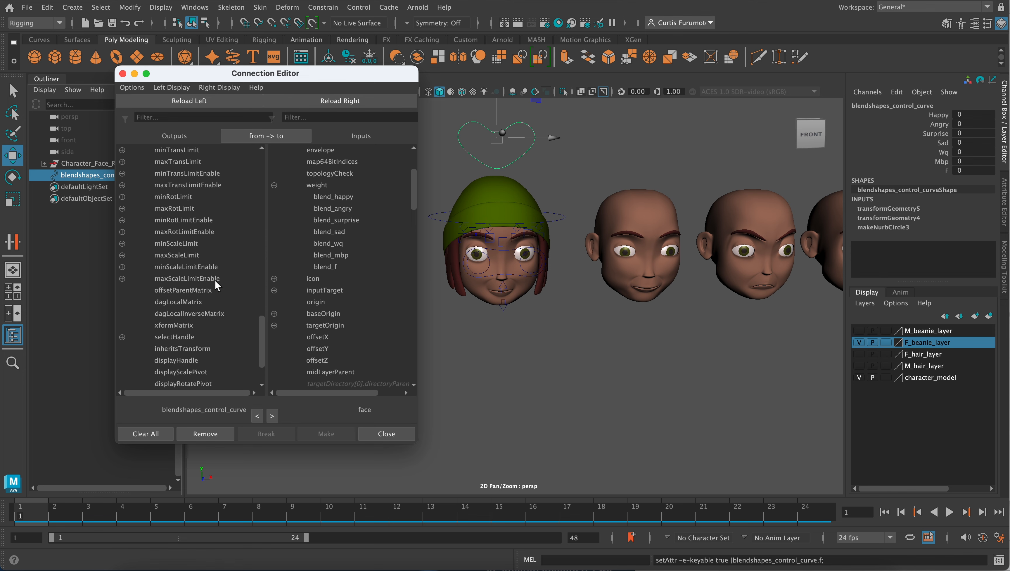
scroll(215, 281, "down", 20)
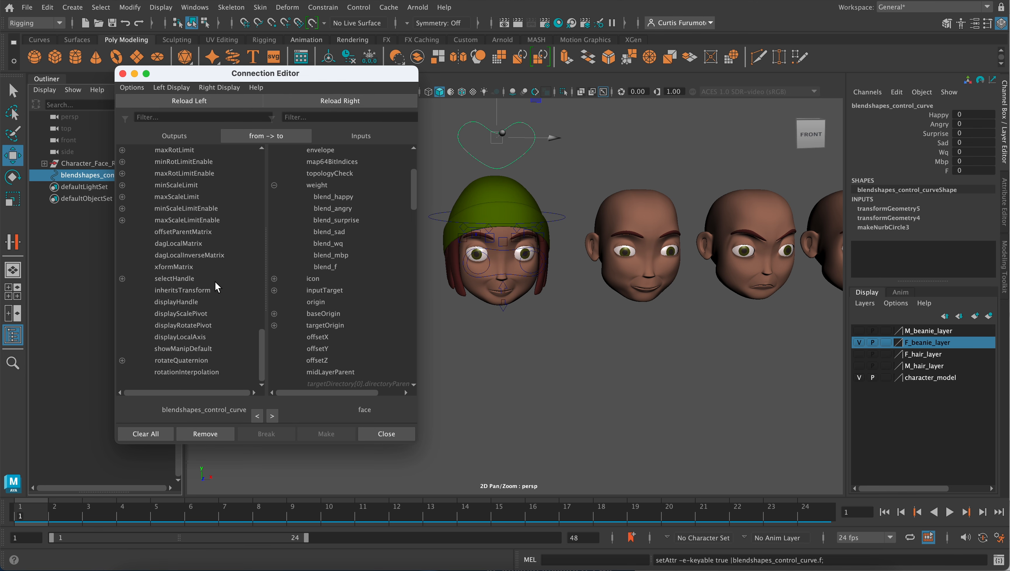
scroll(215, 281, "up", 20)
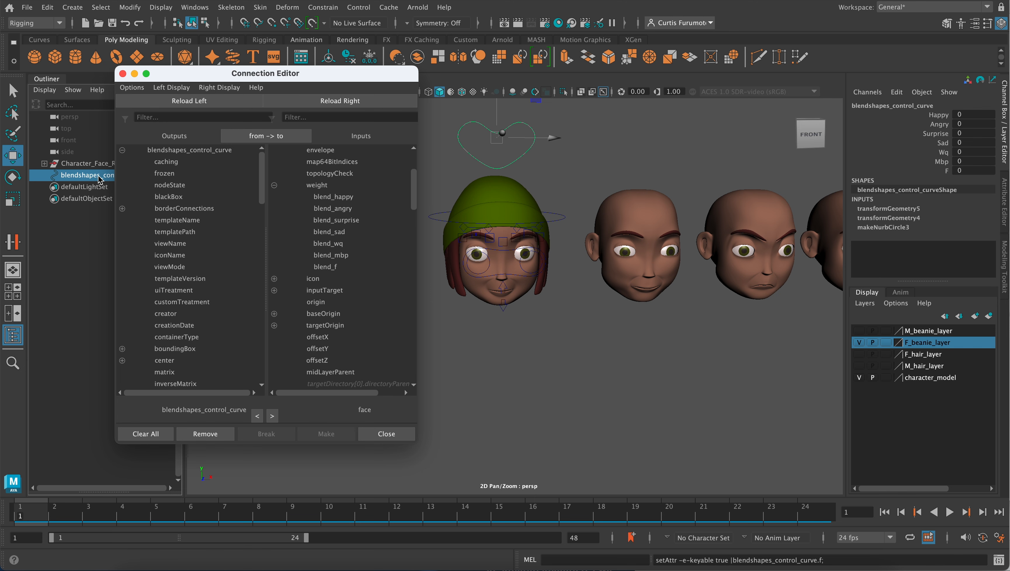
left_click(172, 104)
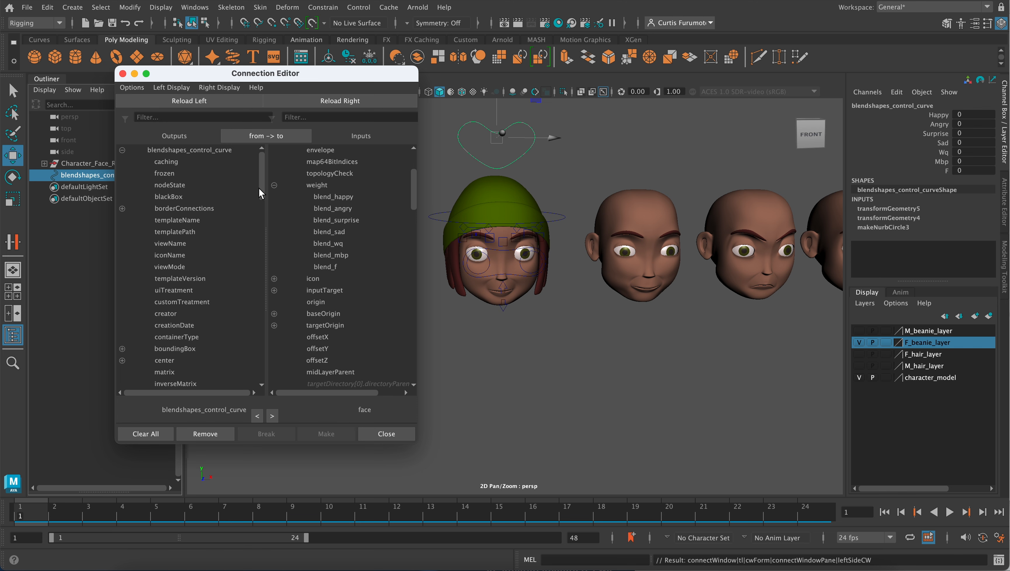
left_click_drag(258, 188, 261, 374)
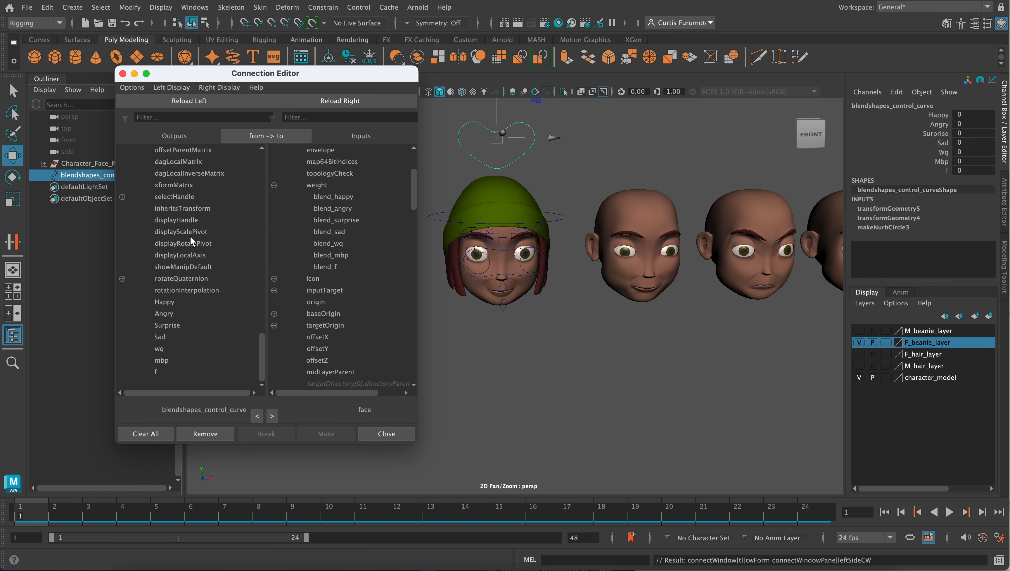
- Connect the control curve's Happy, Angry, Surprise and Sad outputs to the blend_happy, blend_angry, blend_surprise and blend_sad weights
left_click(176, 301)
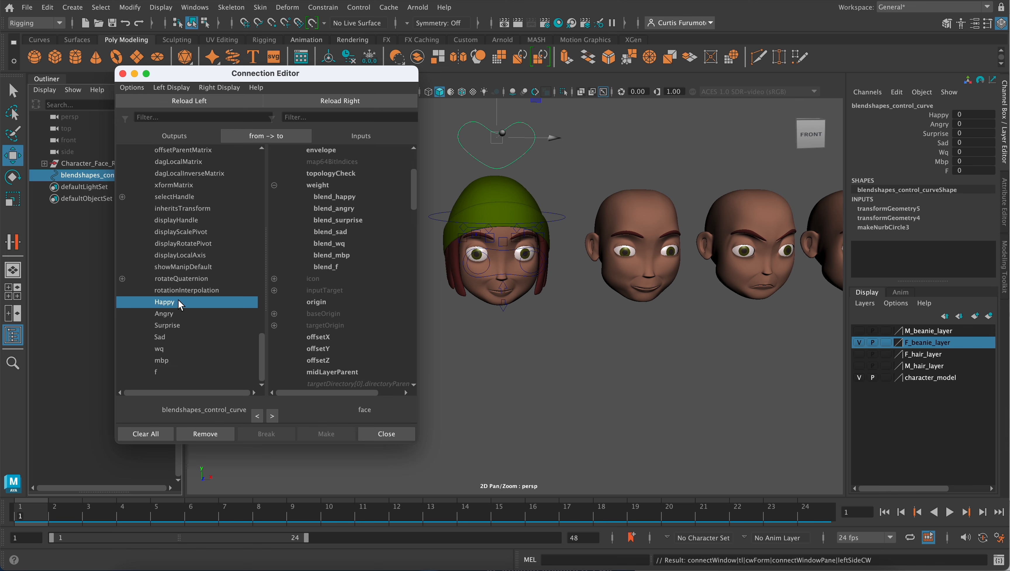
left_click(339, 197)
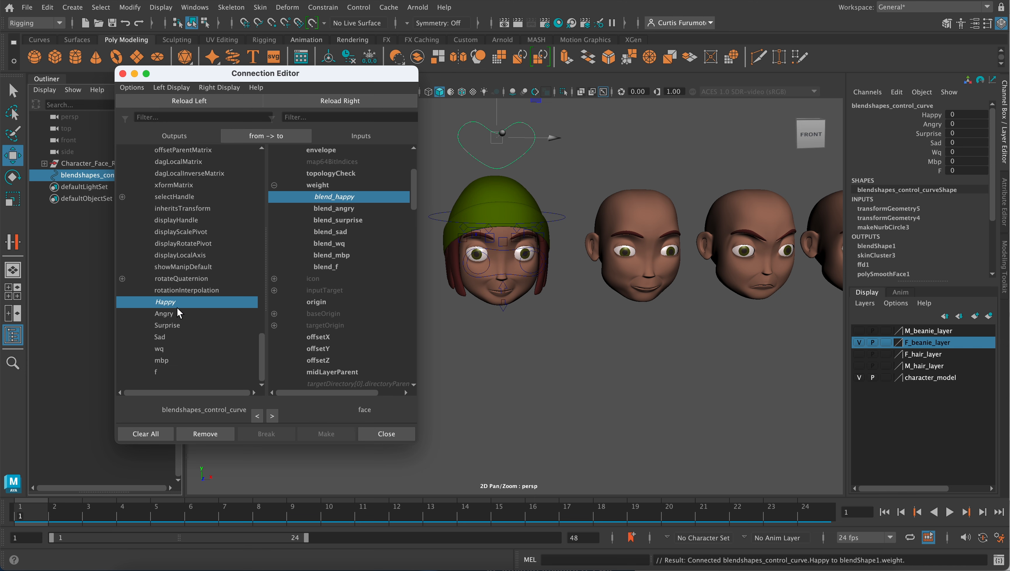
left_click(173, 313)
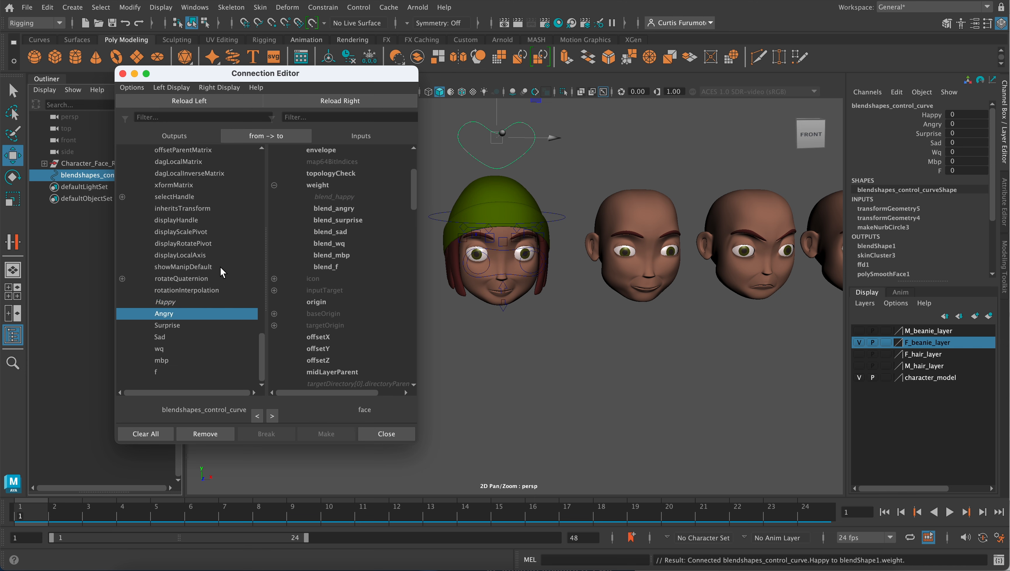
left_click(324, 210)
left_click(182, 326)
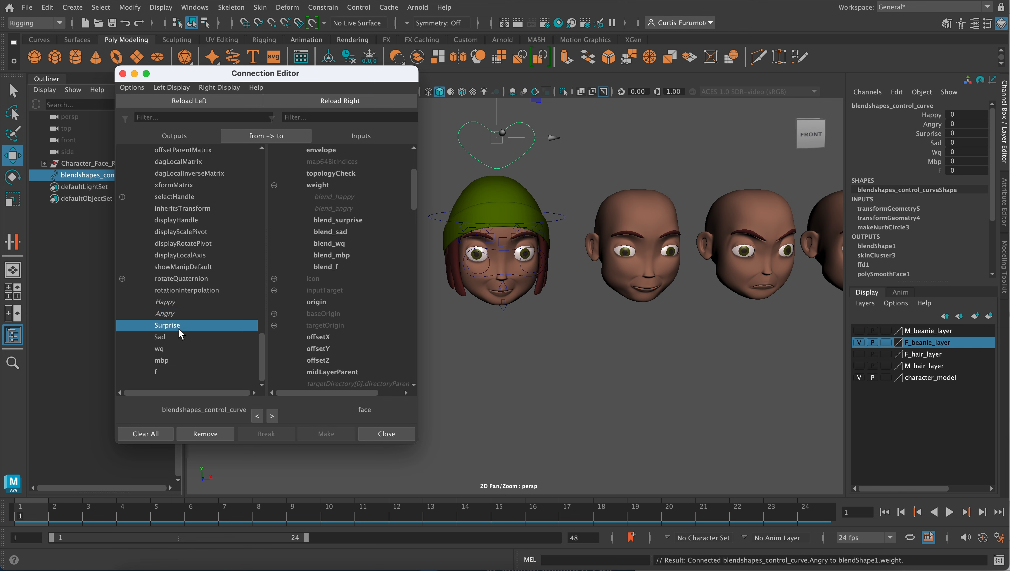
left_click(346, 220)
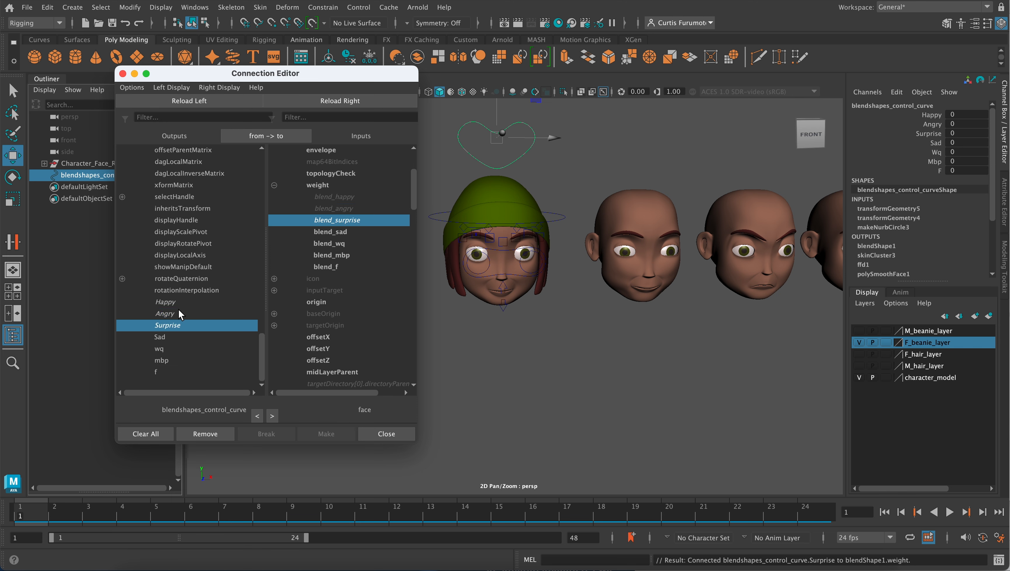
left_click(176, 338)
left_click(343, 230)
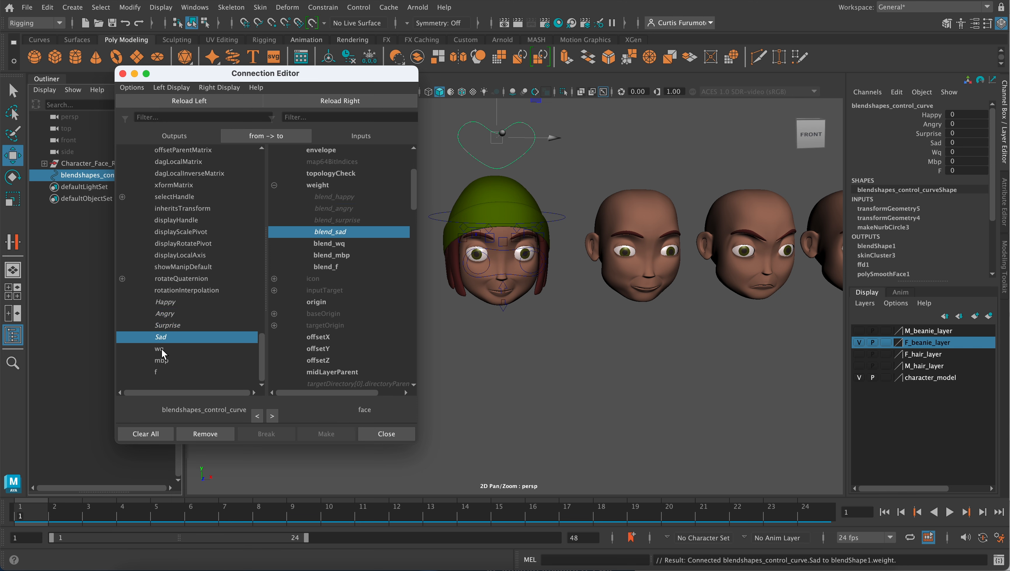
- Connect the control curve's wq, mbp and f outputs to the blend_wq, blend_mbp and blend_f weights, and close the Connection Editor
left_click(162, 349)
left_click(324, 244)
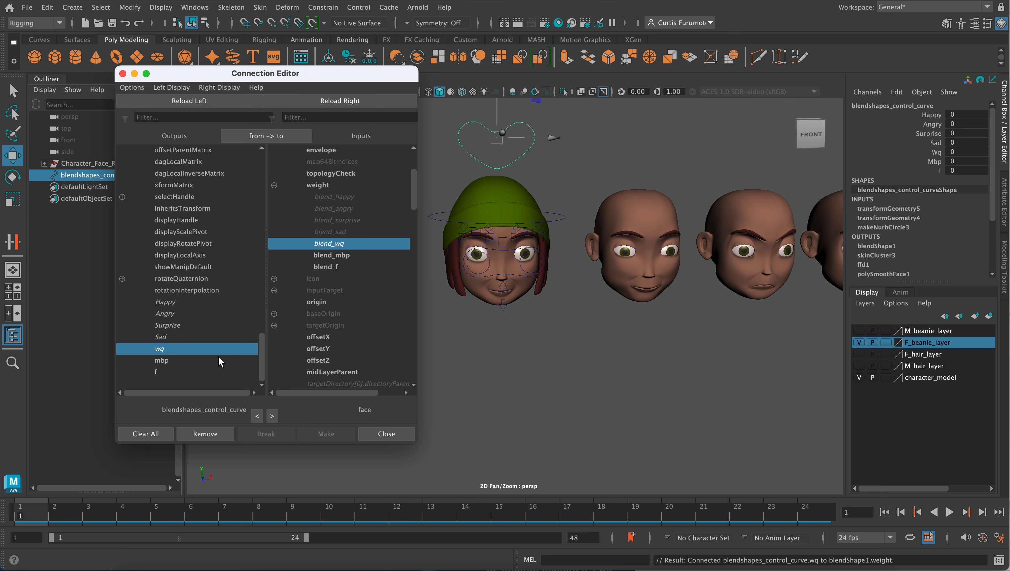
left_click(178, 362)
left_click(330, 255)
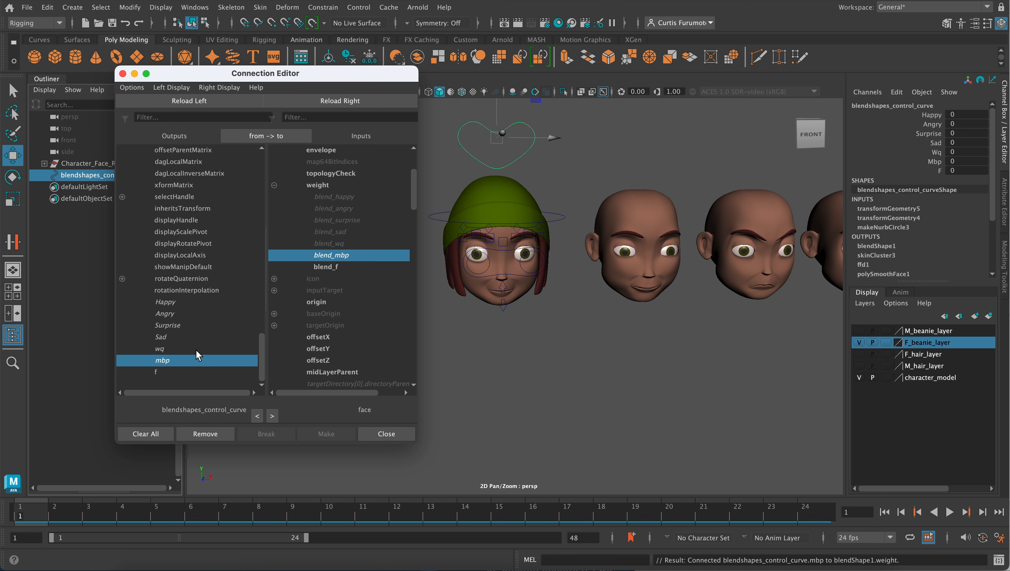
left_click(168, 372)
left_click(332, 264)
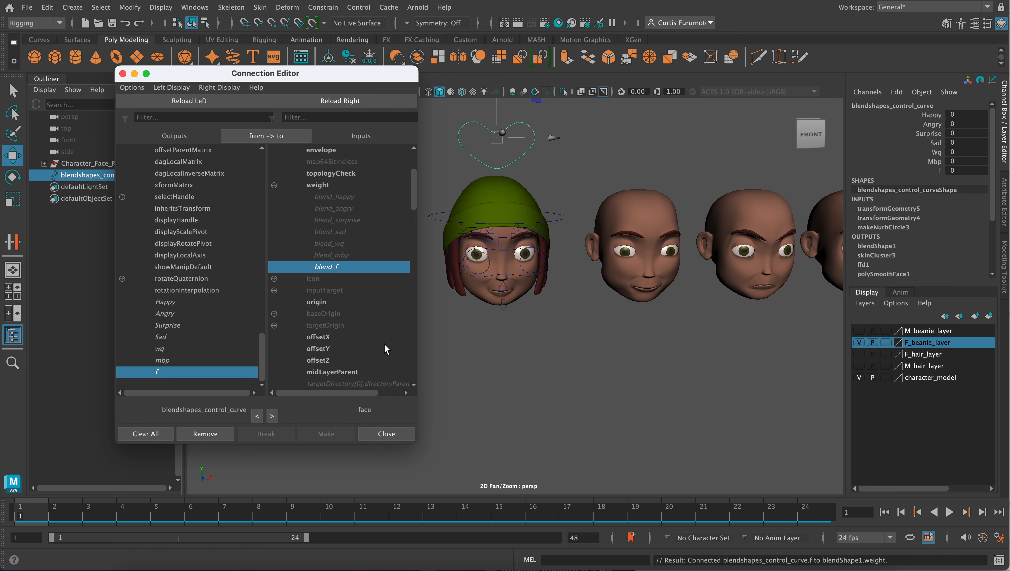
left_click(376, 428)
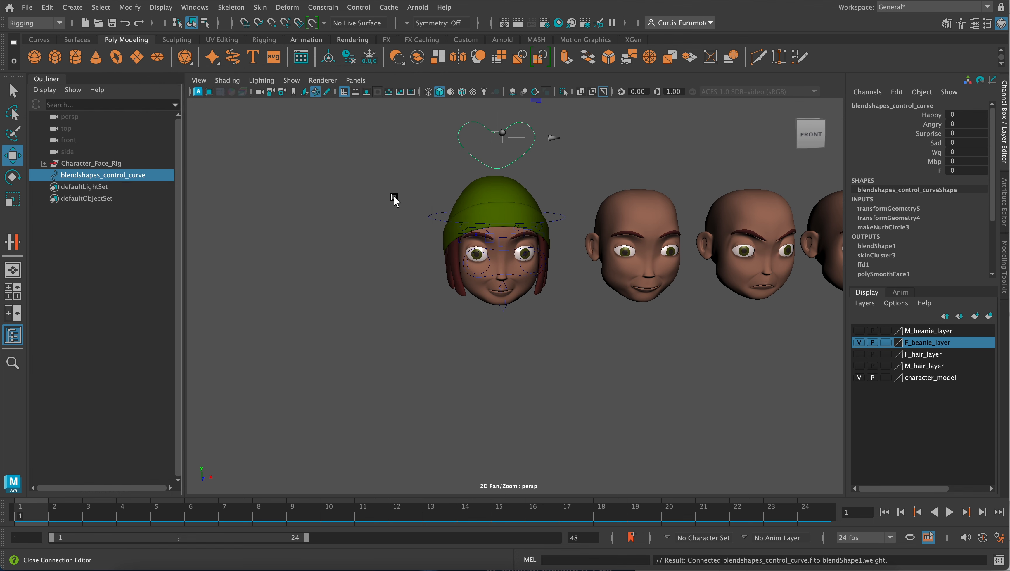
- Test the expression attributes on the heart-shaped blendshapes_control_curve, from Happy through F, and return each to 0
left_click(366, 195)
left_click_drag(470, 138, 558, 184)
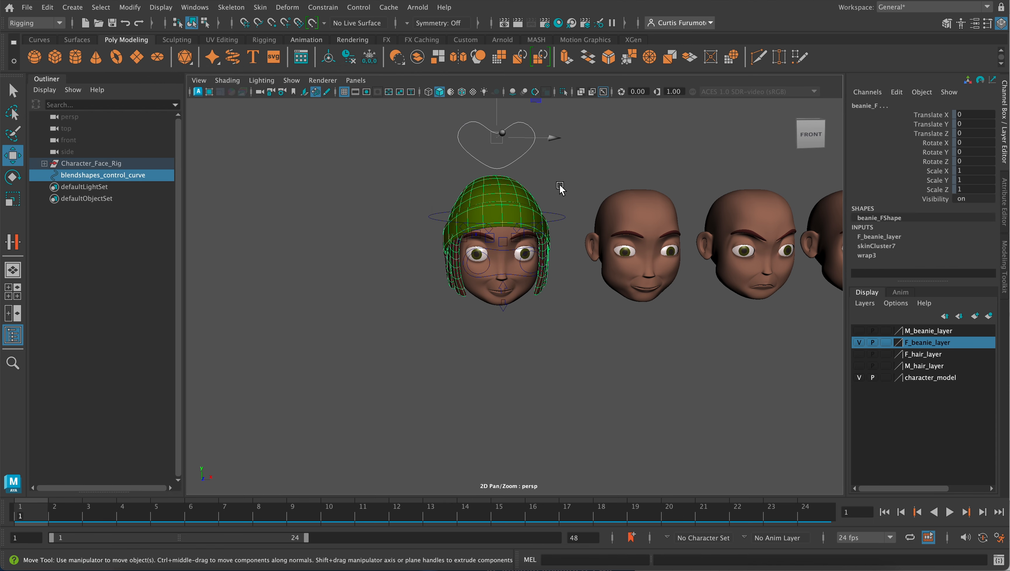
scroll(513, 192, "up", 2)
scroll(513, 192, "up", 1)
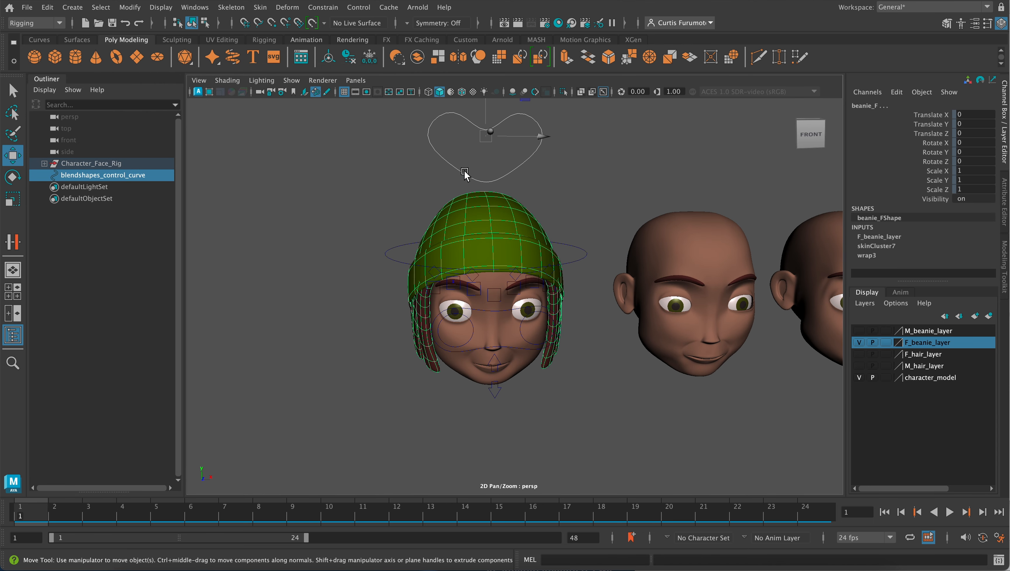
left_click(504, 180)
left_click_drag(504, 183, 515, 186, "alt")
middle_click_drag(527, 215, 494, 208, "alt")
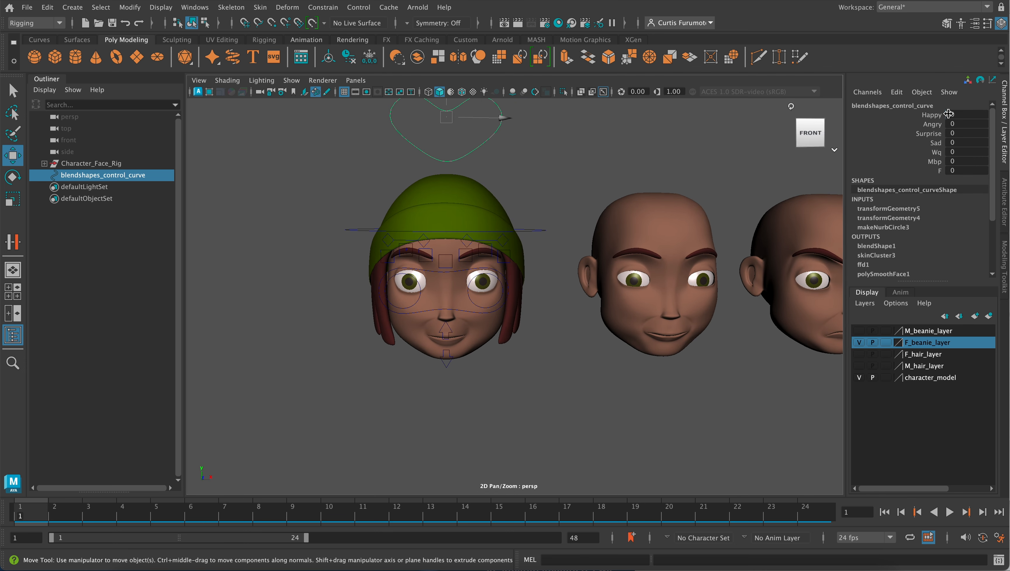
middle_click_drag(952, 114, 983, 143)
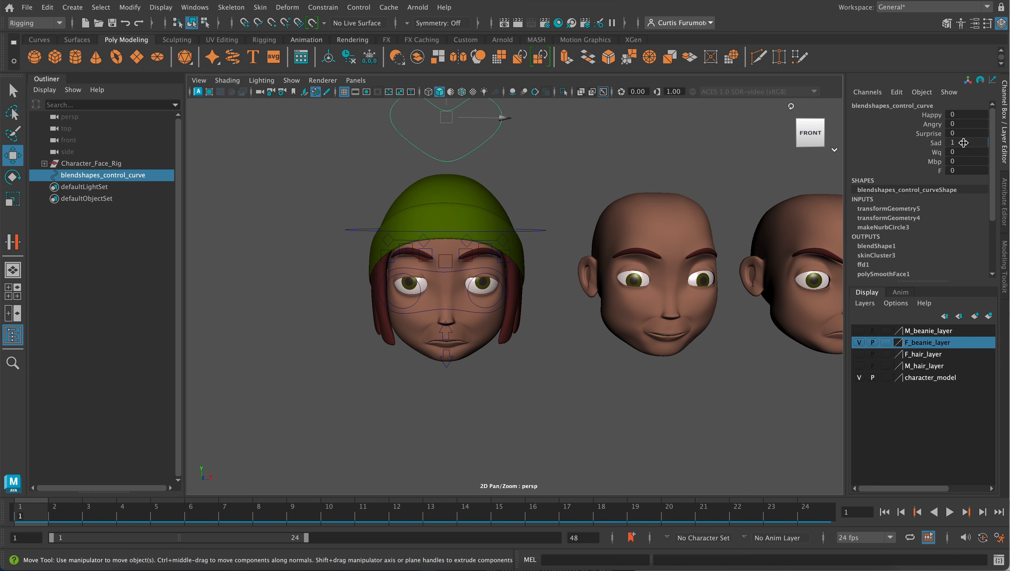
left_click_drag(972, 143, 947, 166, "ctrl")
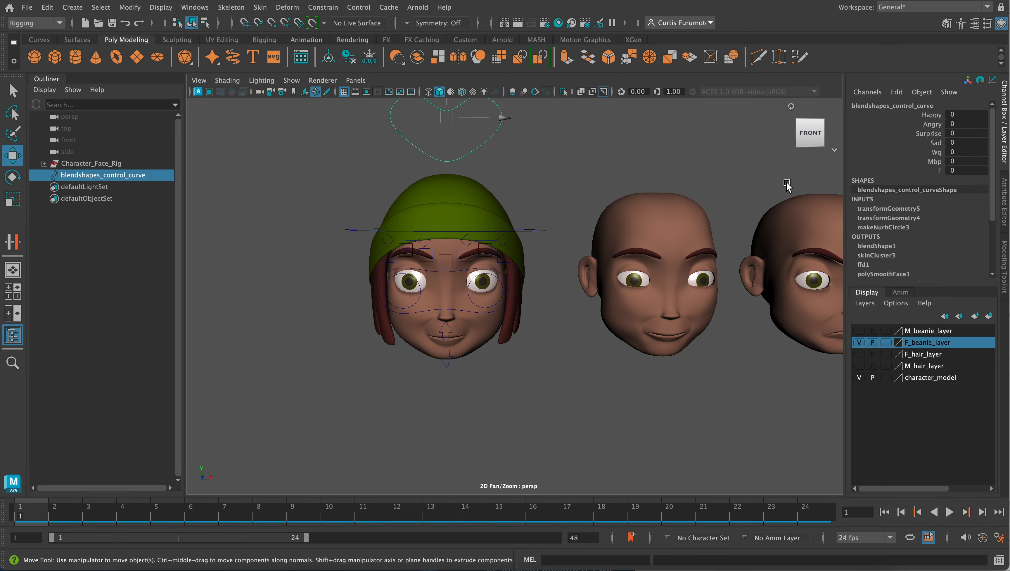
- Parent the heart-shaped blendshapes_control_curve to head_control_curve
scroll(599, 313, "down", 2)
left_click_drag(598, 313, 634, 315, "alt")
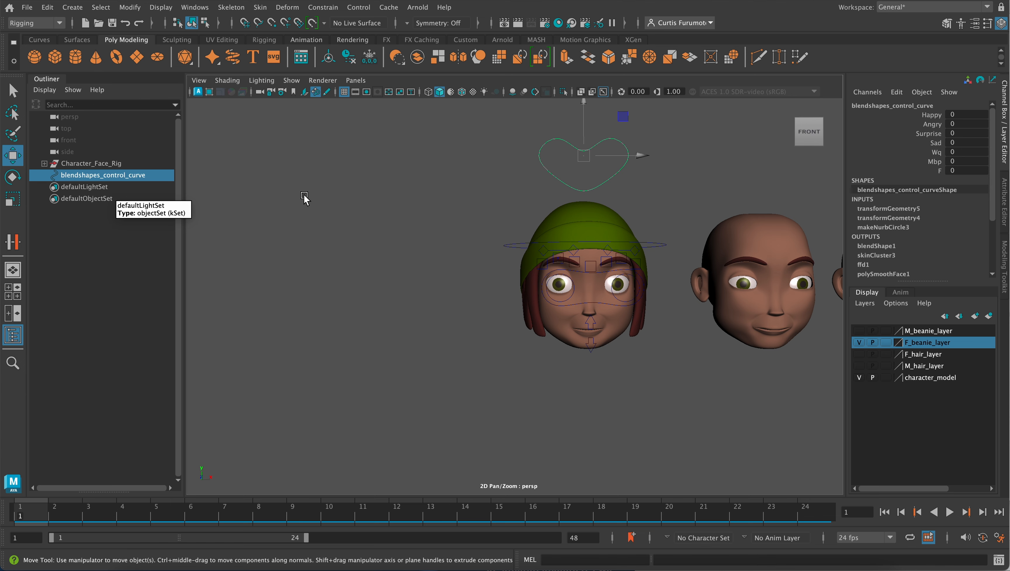
right_click_drag(406, 240, 447, 240, "alt")
middle_click_drag(477, 222, 396, 234, "alt")
left_click_drag(395, 234, 438, 242, "alt")
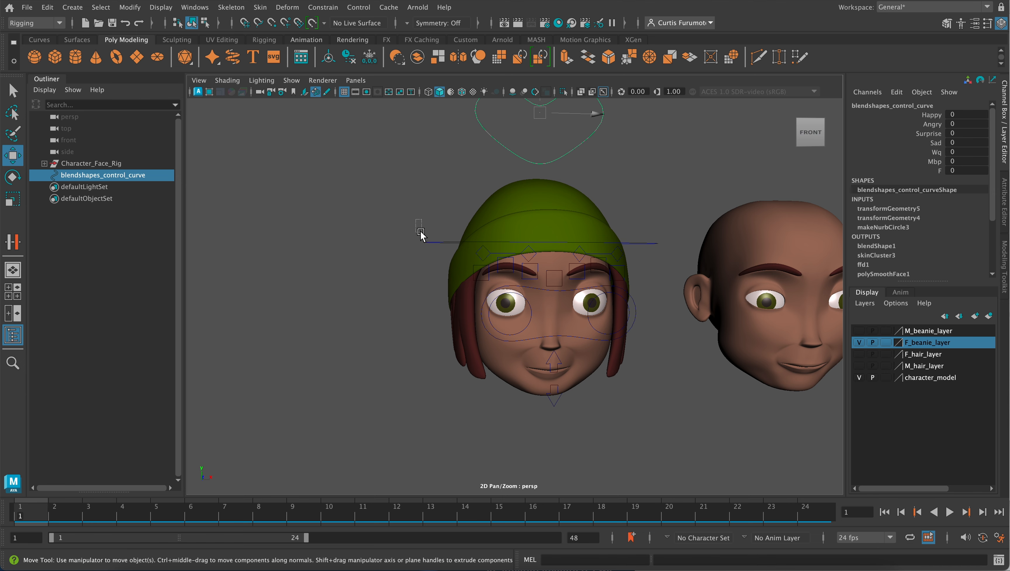
left_click(441, 244)
middle_click_drag(518, 212, 455, 236, "alt")
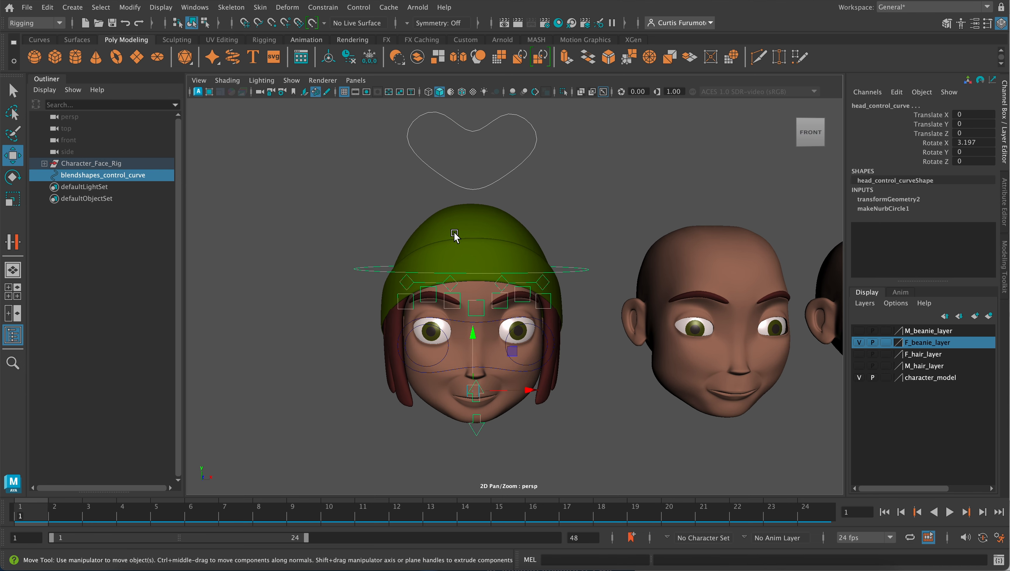
key("p")
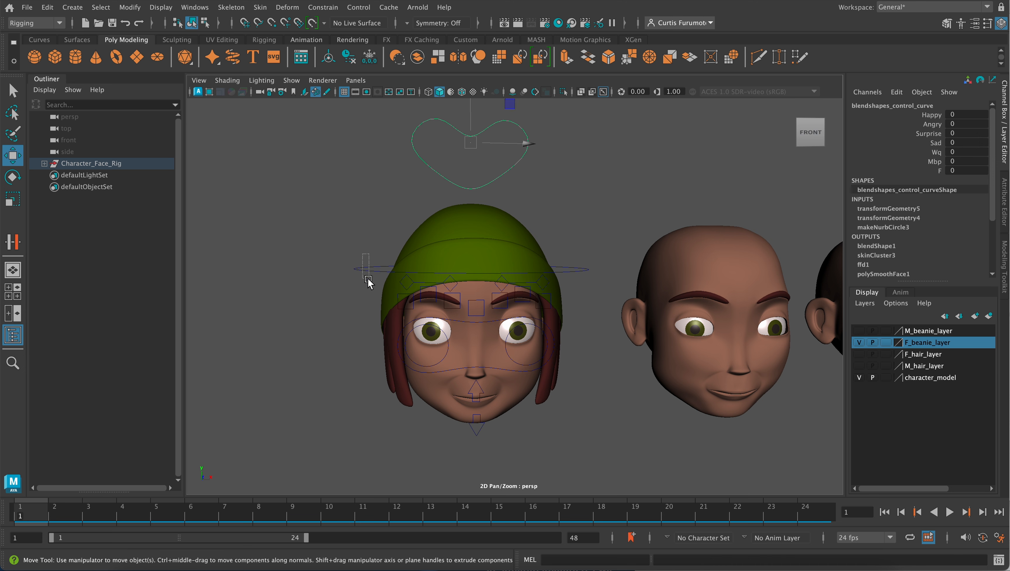
- Rotate head_control_curve to test that the heart curve follows the head, and undo the rotation
left_click(379, 298)
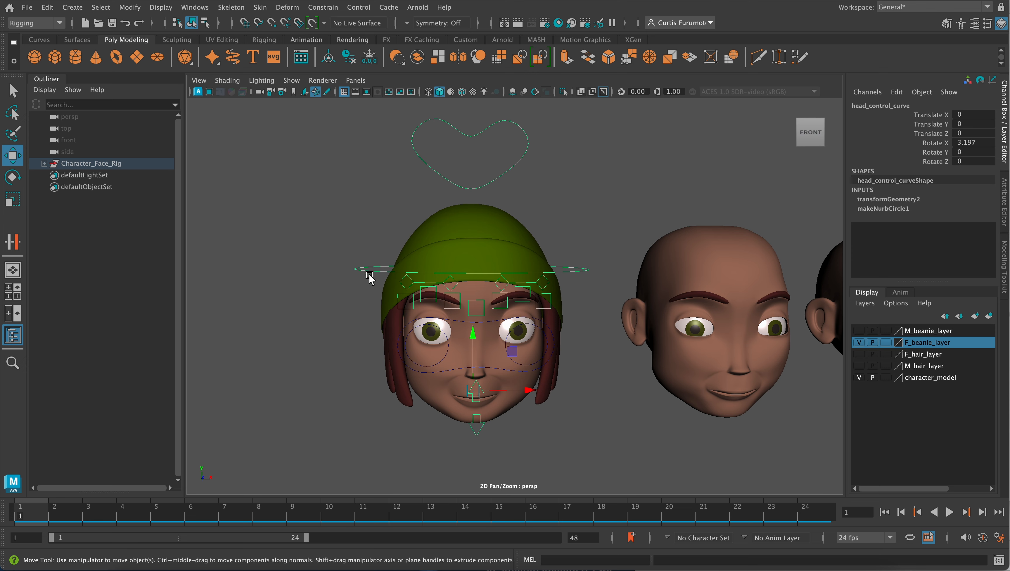
key("e")
mouse_move(442, 394)
left_mouse_down()
mouse_move(466, 406)
mouse_move(423, 401)
mouse_move(471, 401)
mouse_move(441, 396)
left_mouse_up()
key("ctrl+z")
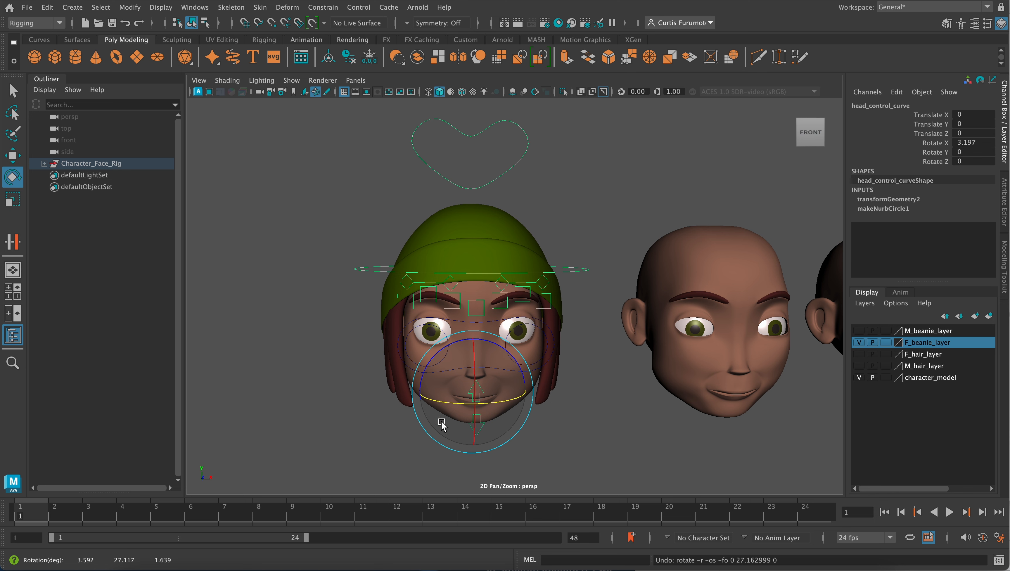
- Test upper_jaw_control_curve's Rotate X channel and undo the rotation
left_click(443, 398)
left_click(470, 392)
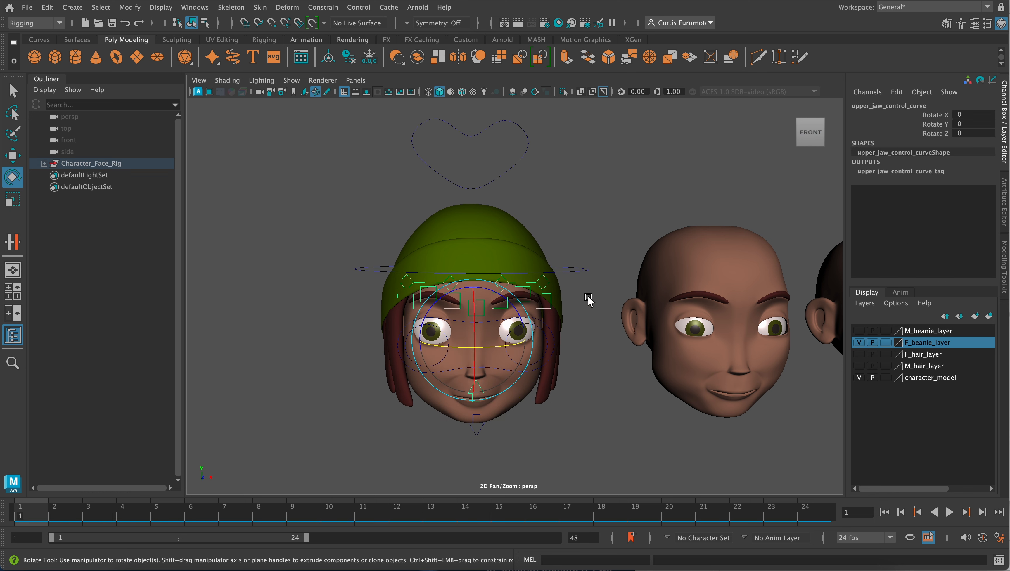
left_click(937, 115)
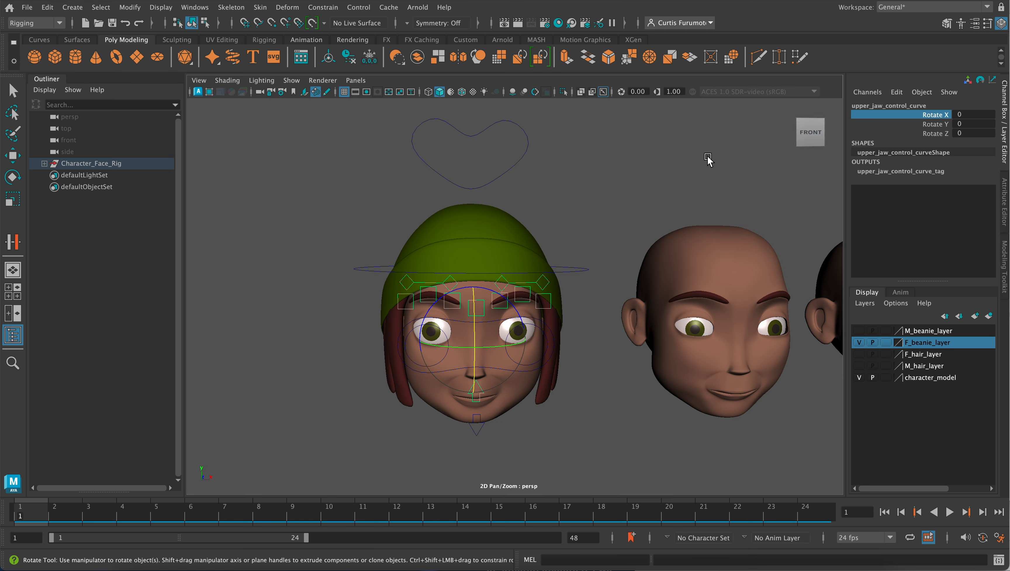
mouse_move(708, 158)
middle_mouse_down()
mouse_move(665, 158)
mouse_move(711, 161)
middle_mouse_up()
key("ctrl+z")
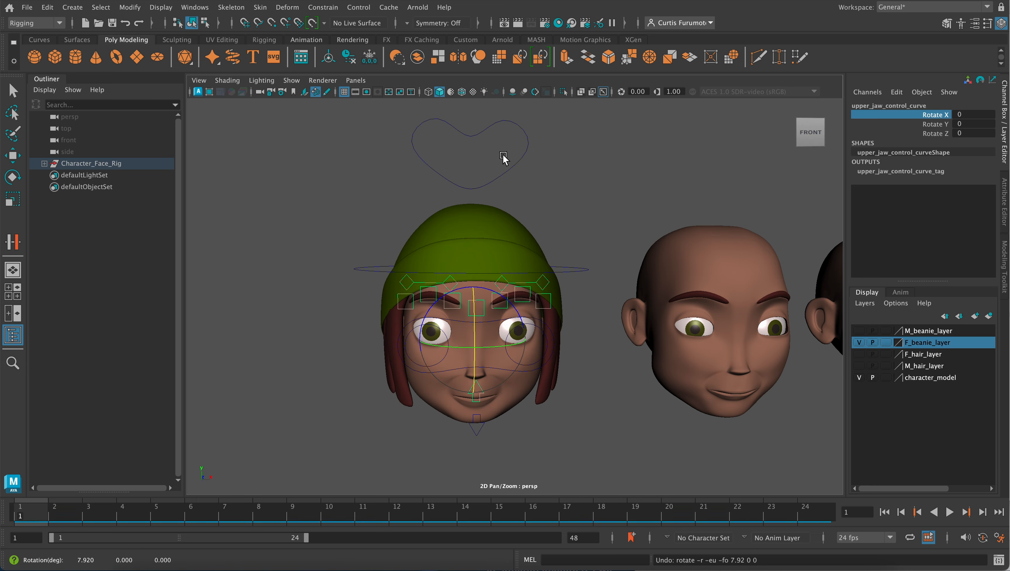
- Hide the row of blend shape heads by setting the visibility of blend_group, inside Character_Face_Rig, to off
scroll(493, 262, "down", 3)
left_click_drag(479, 251, 503, 250, "alt")
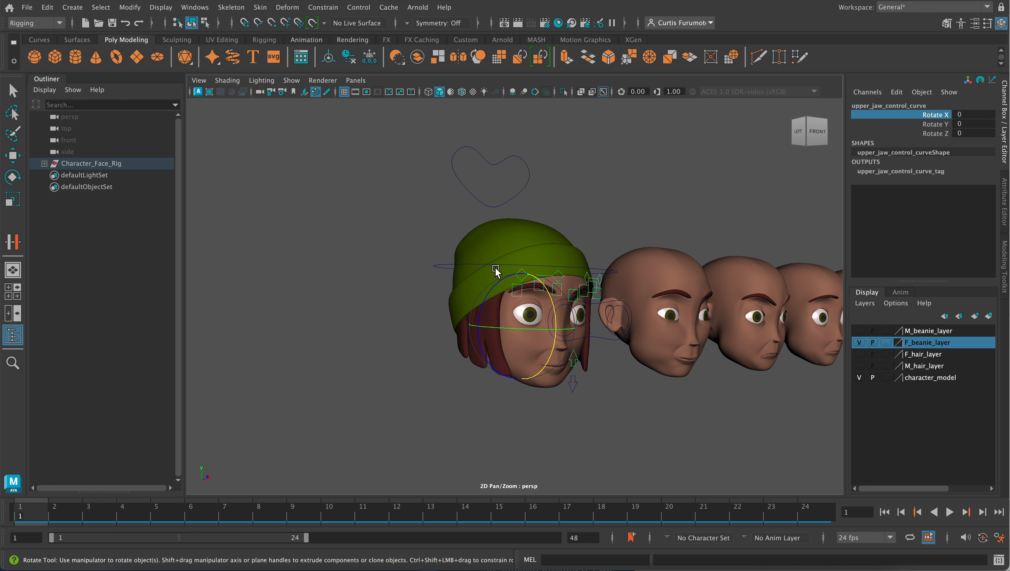
scroll(499, 274, "down", 5)
left_click_drag(620, 296, 576, 293, "alt")
middle_click_drag(626, 296, 473, 305, "alt")
left_click_drag(480, 294, 505, 292, "alt")
scroll(557, 311, "down", 3)
middle_click_drag(440, 279, 515, 298, "alt")
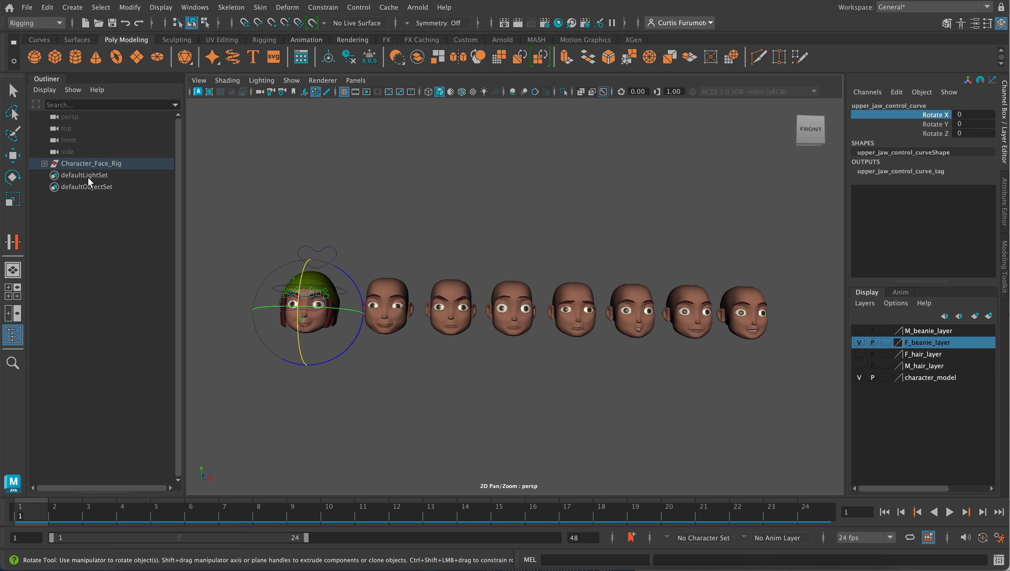
left_click(44, 163, "shift")
scroll(129, 236, "down", 2)
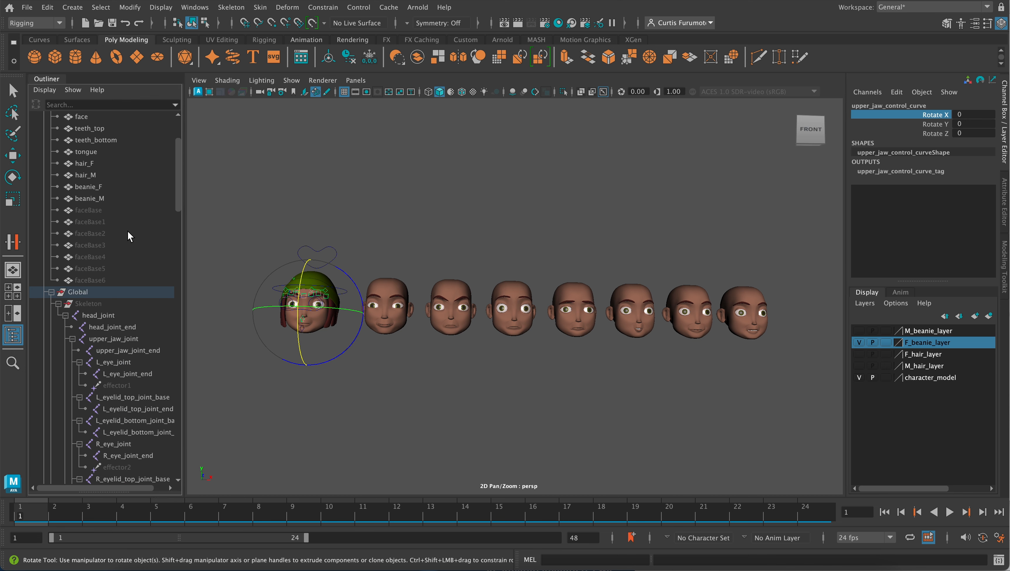
scroll(128, 233, "down", 12)
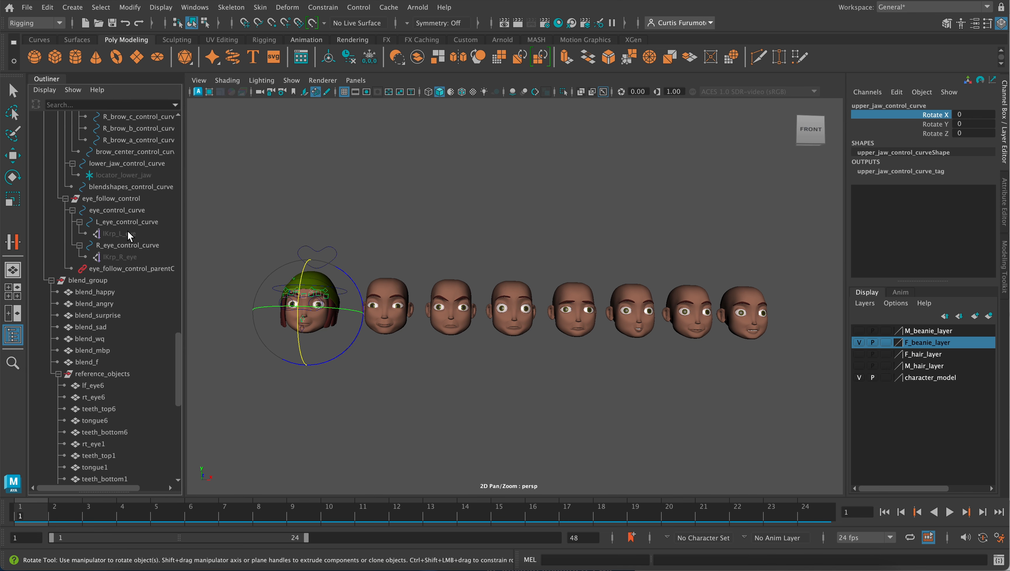
scroll(125, 231, "down", 10)
scroll(124, 231, "up", 4)
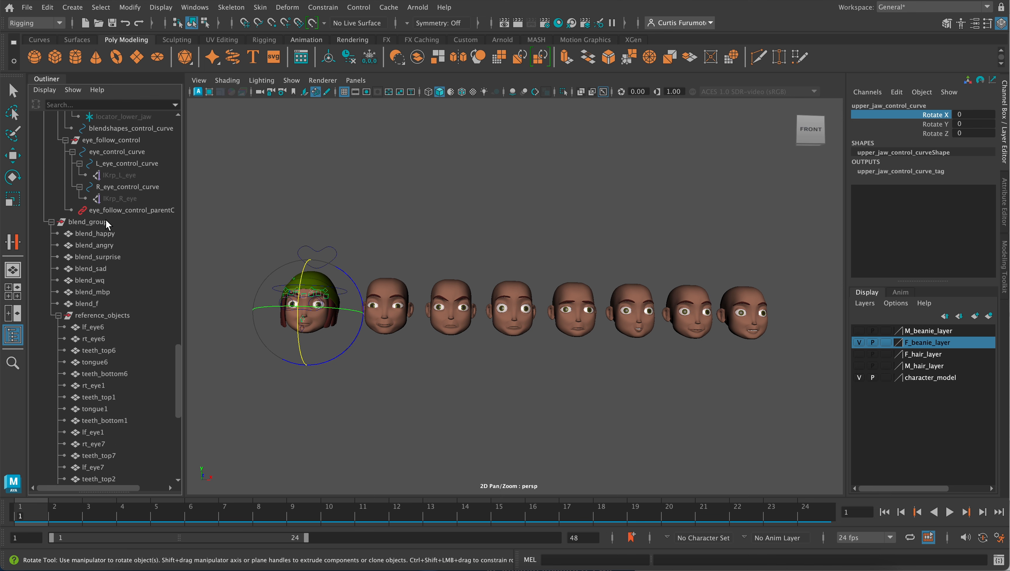
left_click(107, 222)
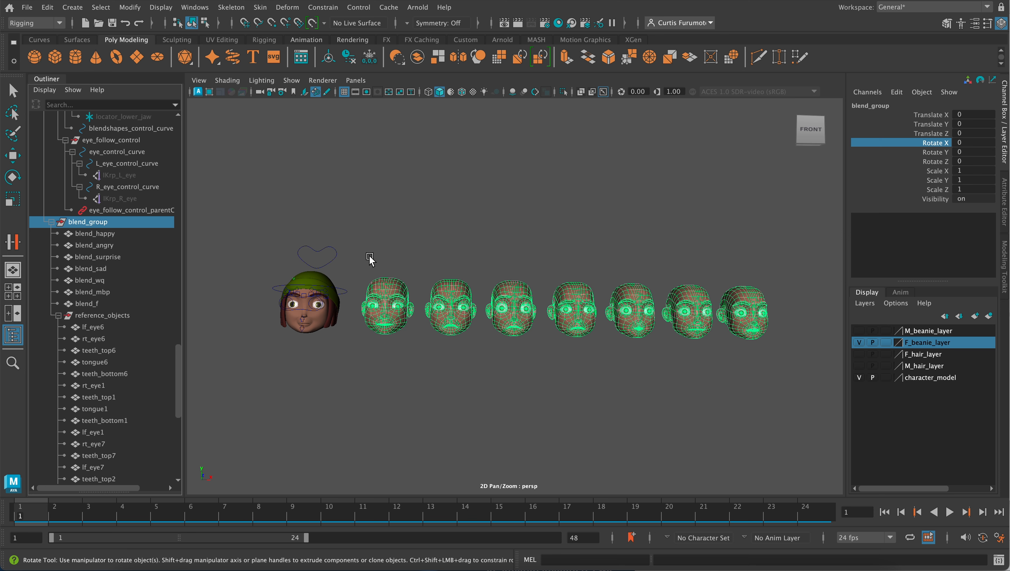
left_click(964, 197)
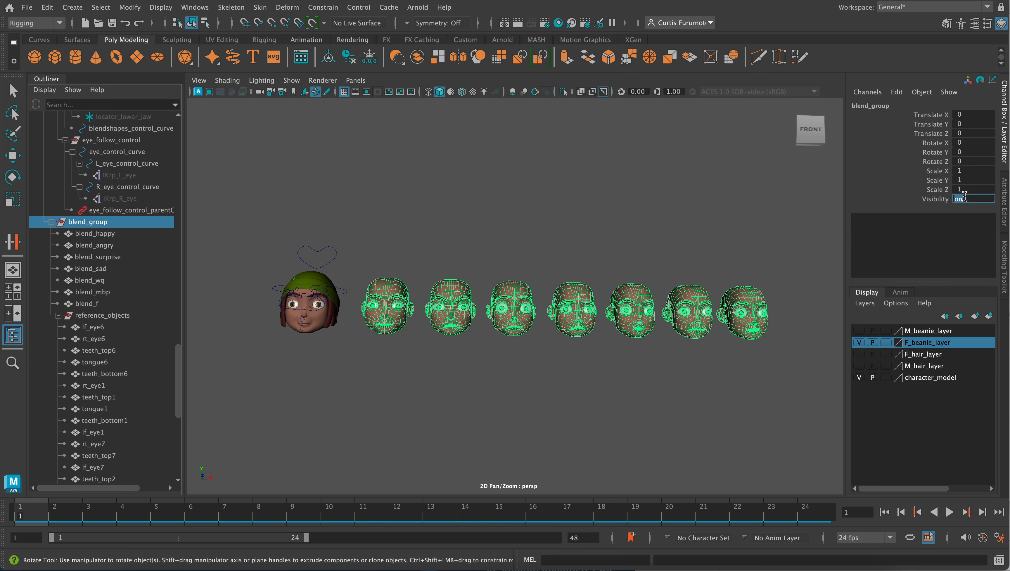
key("Return")
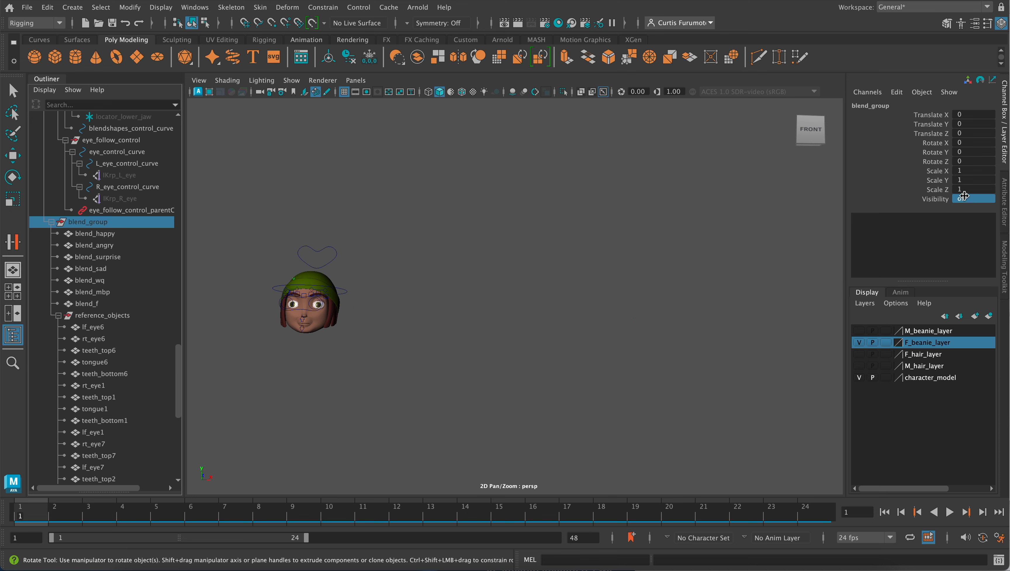
- Set the character_model display layer to Reference
scroll(284, 344, "up", 5)
middle_click_drag(282, 334, 432, 353, "alt")
left_click_drag(350, 357, 349, 364, "alt")
middle_click_drag(332, 372, 354, 361, "alt")
mouse_move(354, 361)
left_mouse_down("alt")
mouse_move(354, 352)
mouse_move(346, 359)
left_mouse_up("alt")
middle_click_drag(346, 360, 516, 299, "alt")
mouse_move(482, 318)
left_mouse_down("alt")
mouse_move(476, 331)
mouse_move(484, 328)
left_mouse_up("alt")
scroll(491, 328, "up", 6)
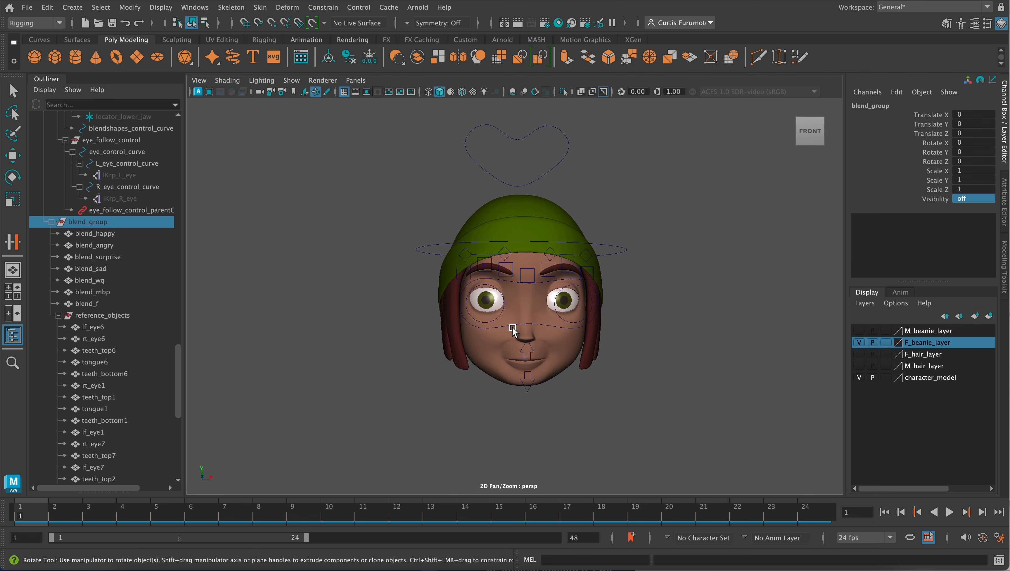
middle_click_drag(516, 332, 499, 329, "alt")
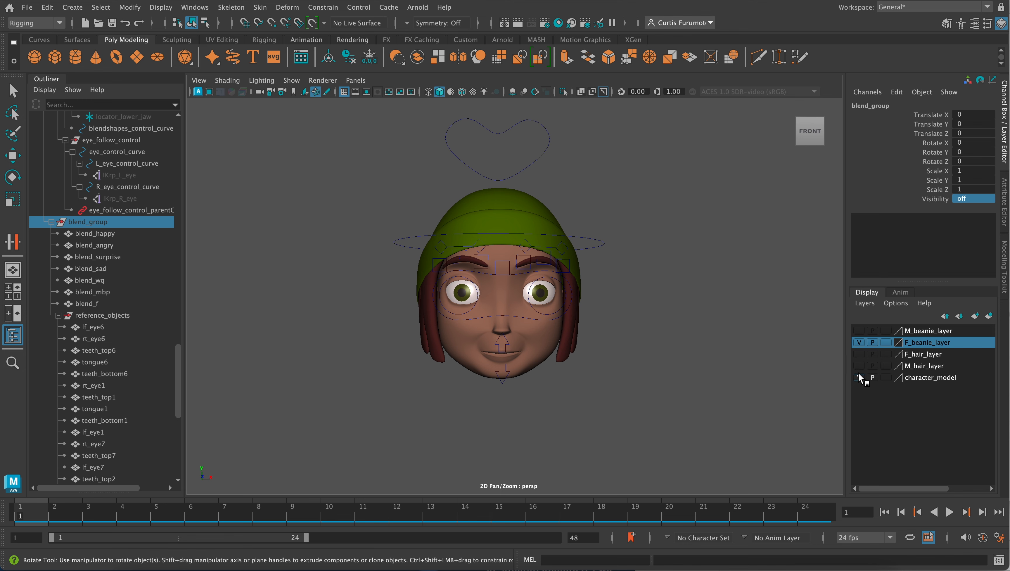
left_click(886, 377)
left_click(886, 378)
- Test selecting on the face, and select eye_control_curve around the eyes
left_click(563, 346)
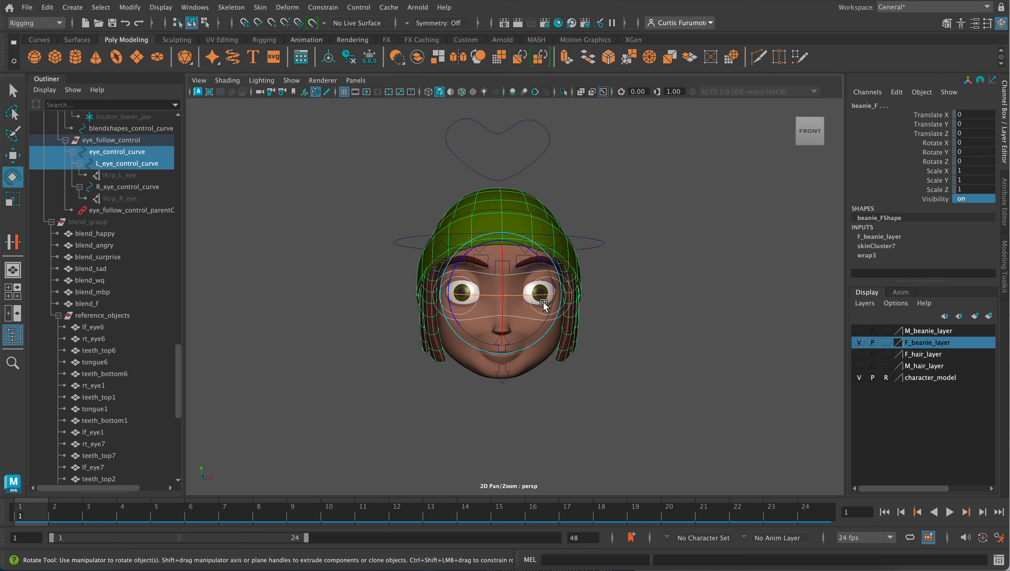
left_click(621, 324)
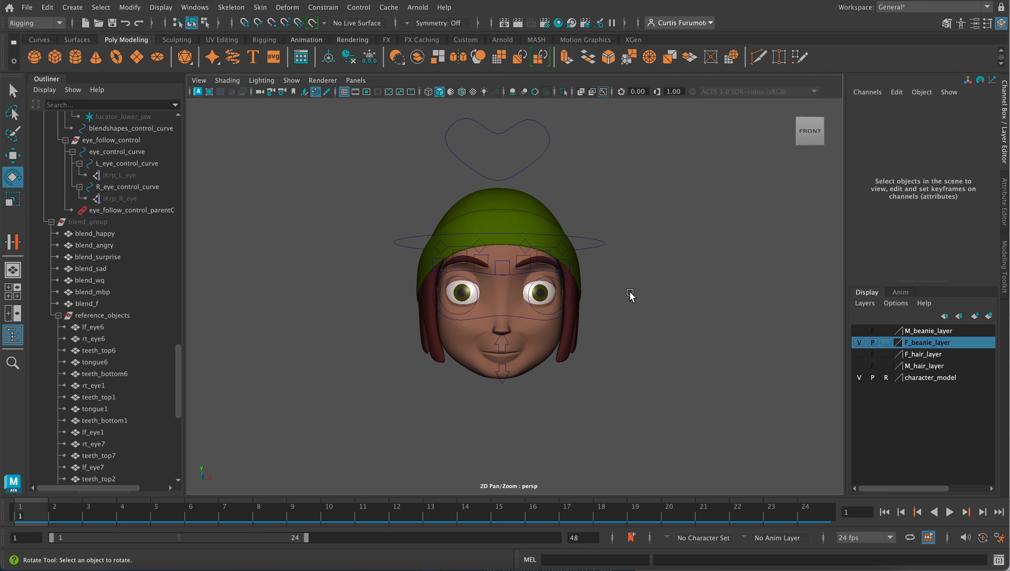
left_click(521, 317)
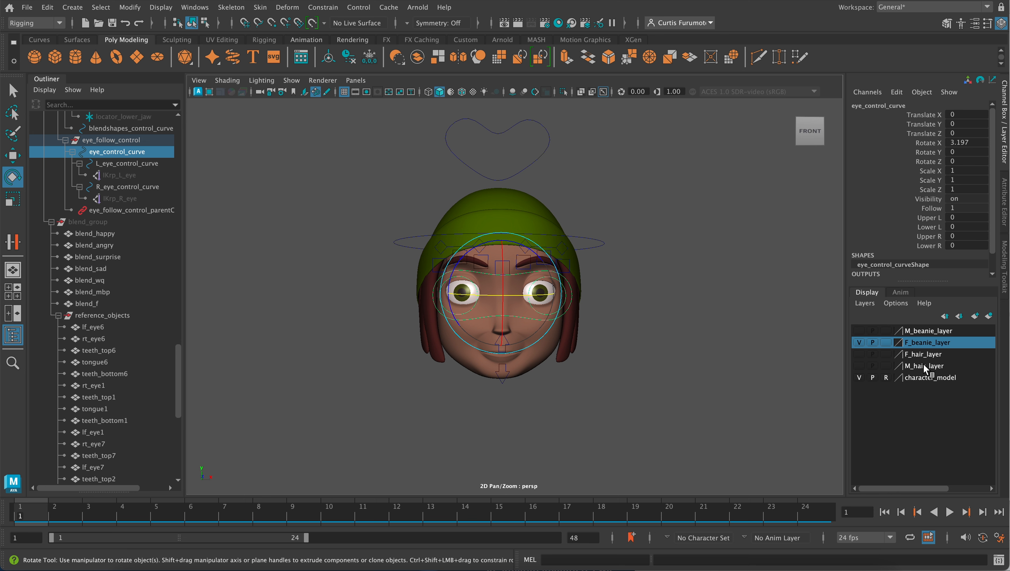
- Set the M_hair_layer, F_hair_layer, F_beanie_layer and M_beanie_layer display layers to Reference
left_click(886, 364)
left_click(886, 365)
left_click(887, 356)
left_click(888, 357)
left_click(886, 342)
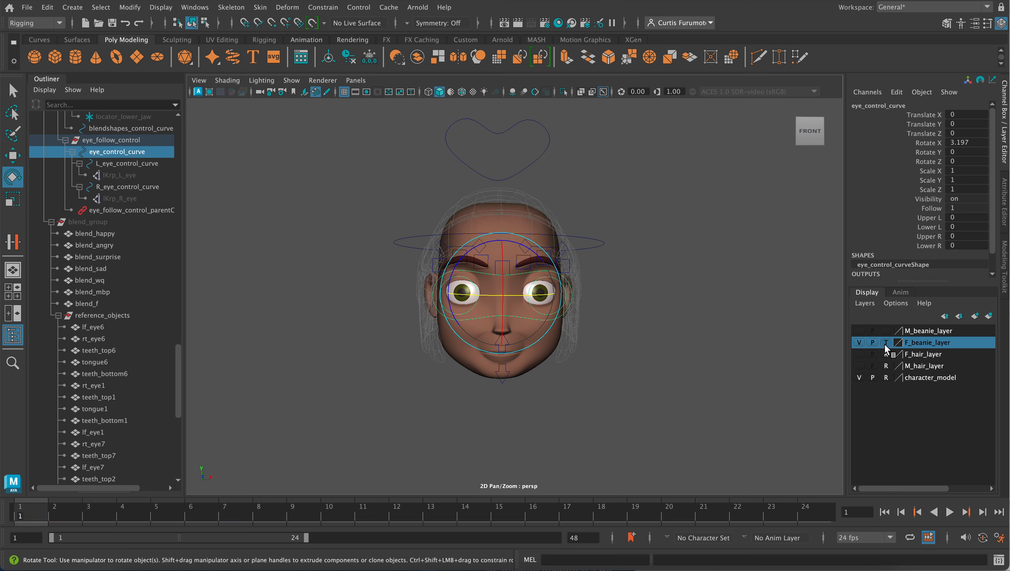
left_click(886, 343)
left_click(886, 331)
left_click(886, 331)
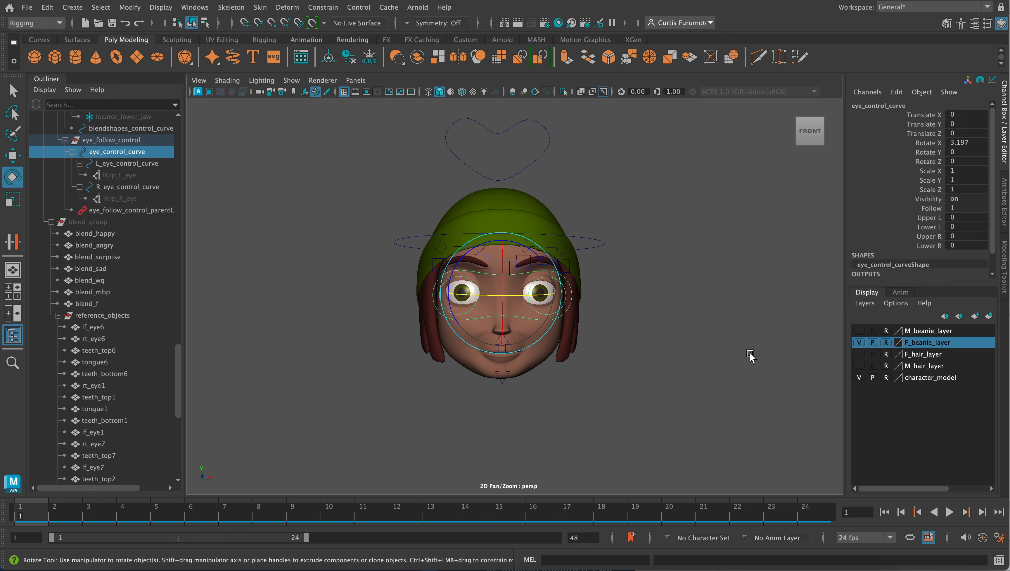
- Test selecting the left brow, right eye and lower jaw controls over the referenced meshes, and inspect the head from several angles
left_click(700, 324)
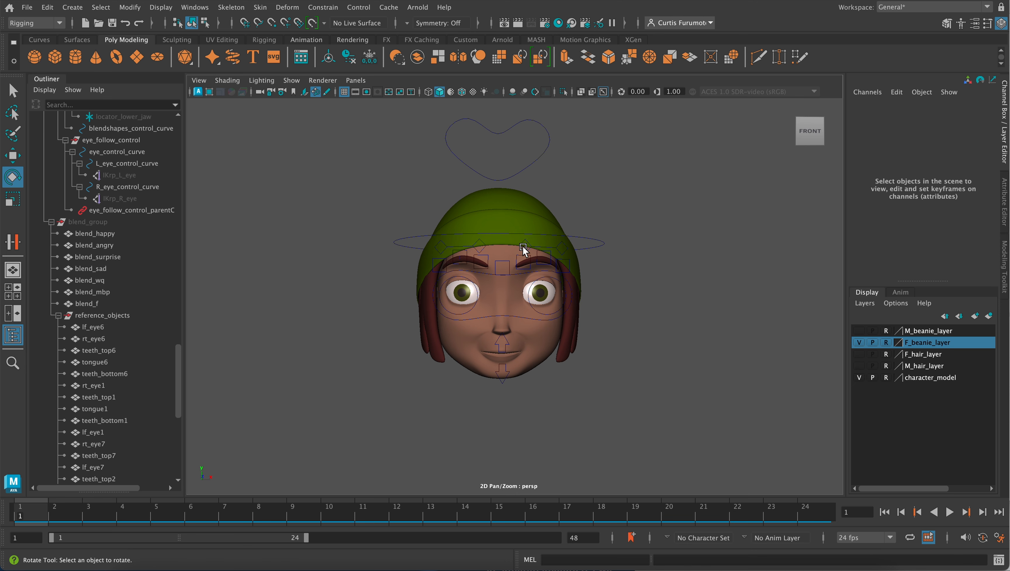
left_click(542, 244)
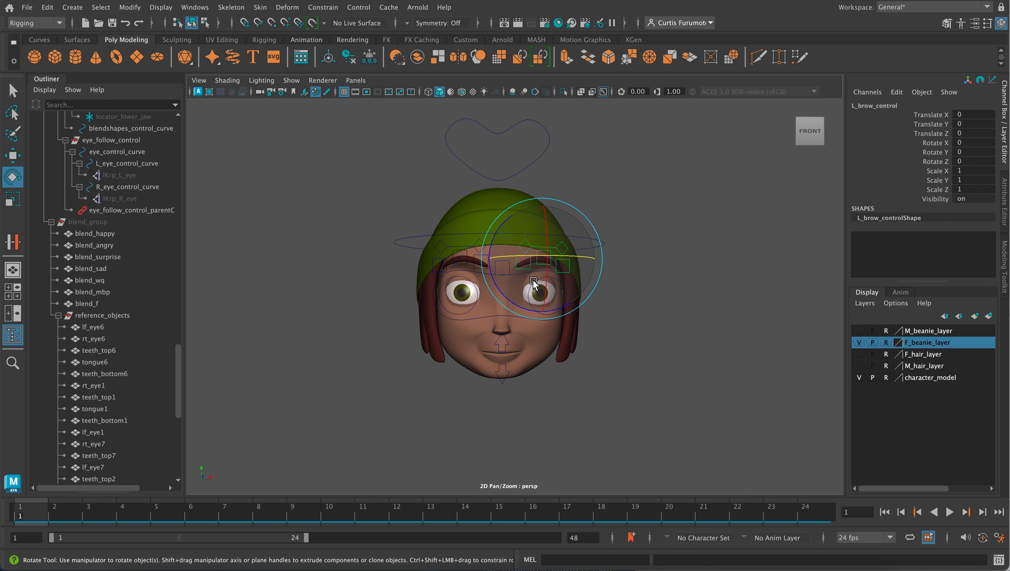
left_click(468, 315)
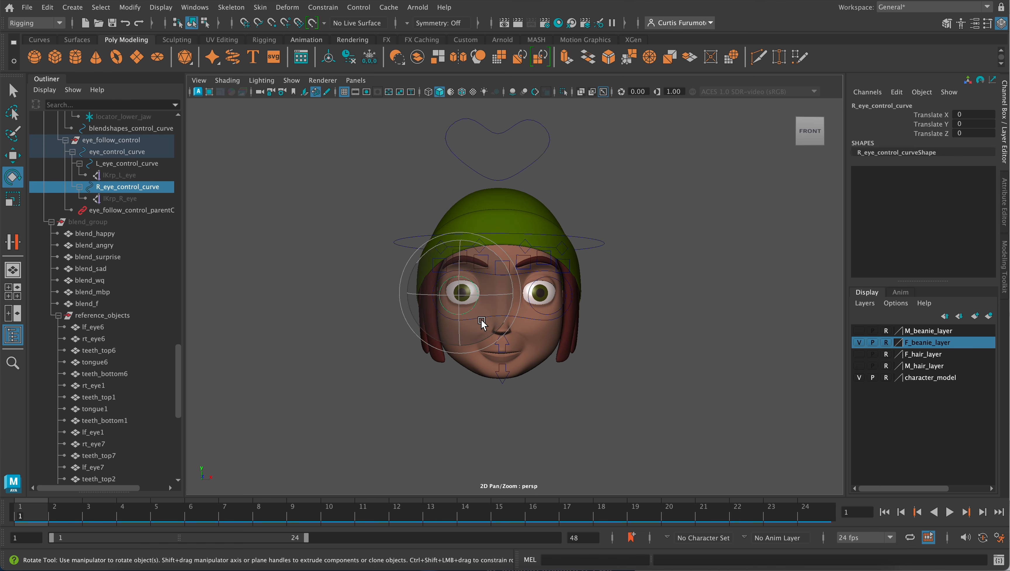
left_click(503, 354)
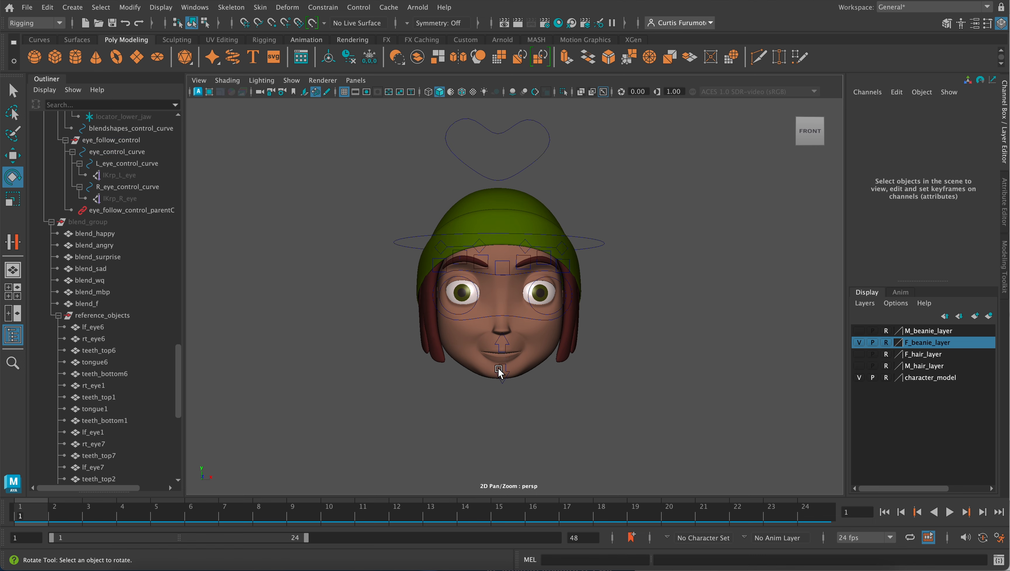
left_click(499, 369)
mouse_move(556, 340)
left_mouse_down("alt")
mouse_move(541, 345)
mouse_move(518, 327)
mouse_move(574, 323)
mouse_move(549, 329)
left_mouse_up("alt")
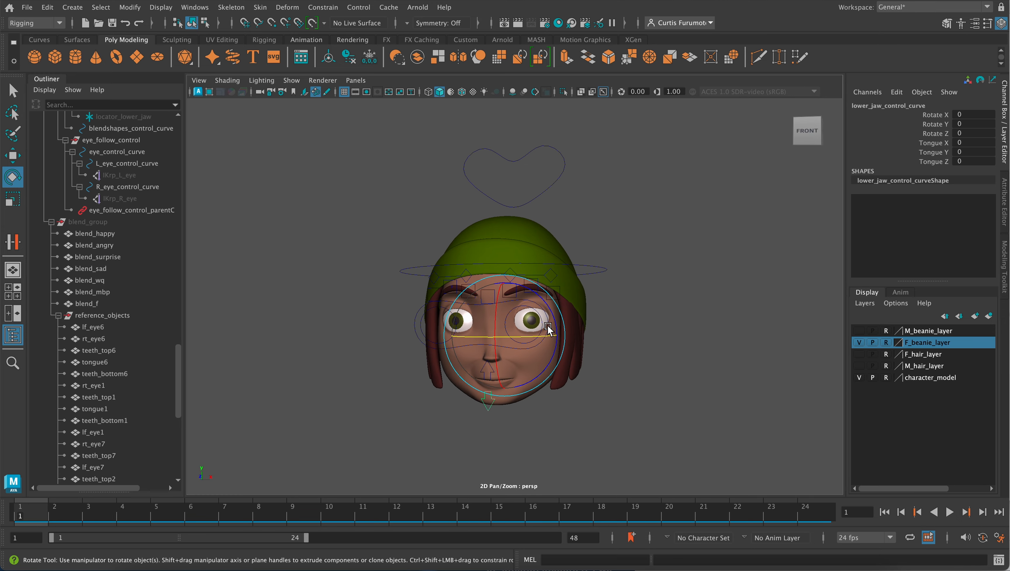
scroll(527, 323, "up", 5)
middle_click_drag(536, 296, 562, 285, "alt")
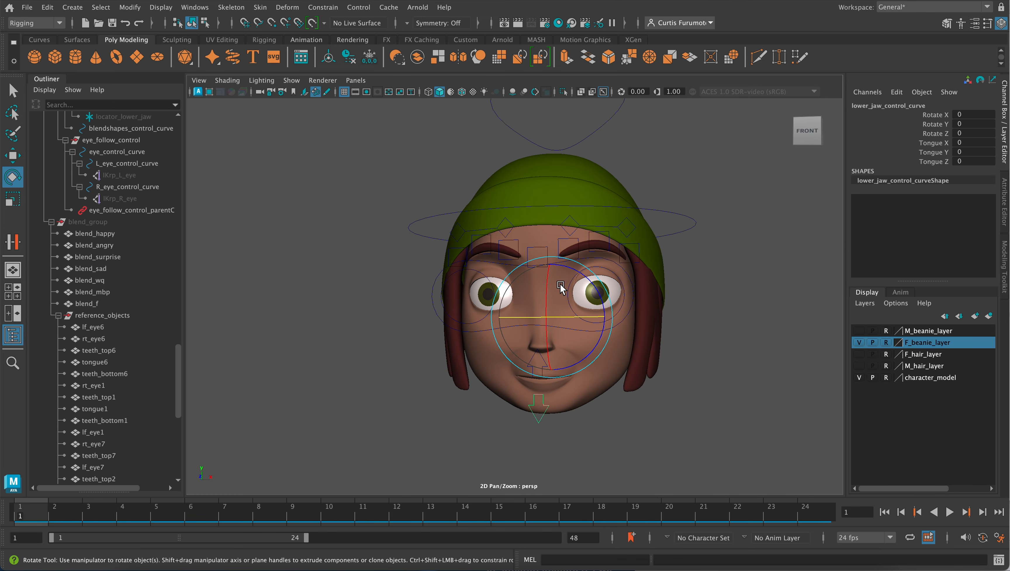
left_click_drag(561, 284, 552, 284, "alt")
middle_click_drag(515, 292, 525, 301, "alt")
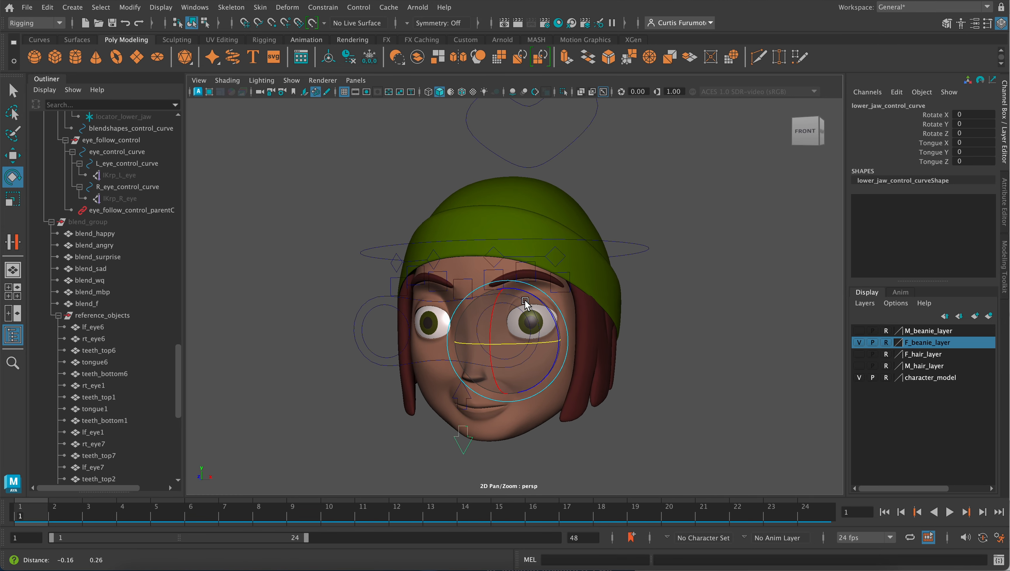
scroll(525, 301, "down", 5)
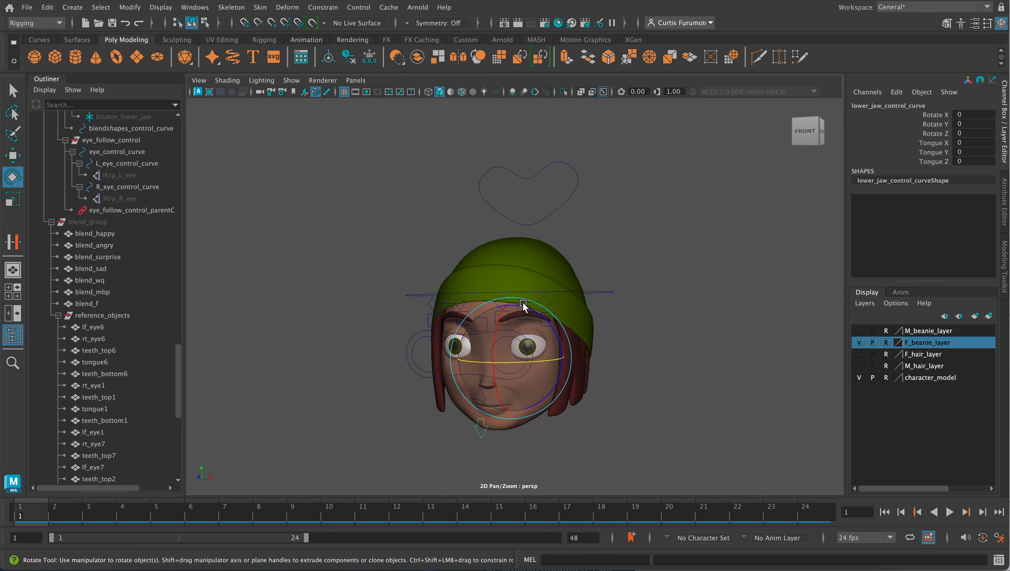